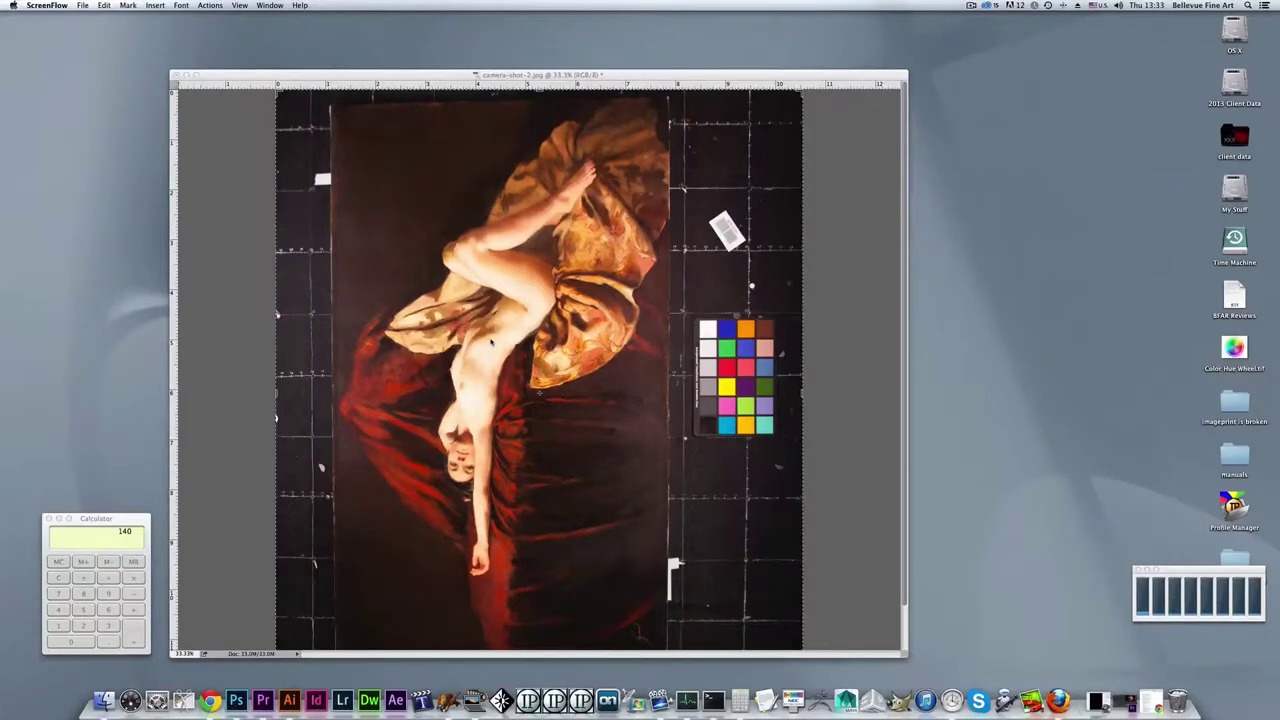
- Bring Photoshop forward, then enlarge and position the camera-shot-2.jpg document window
{"action": "left_click", "coordinate": [295, 72]}
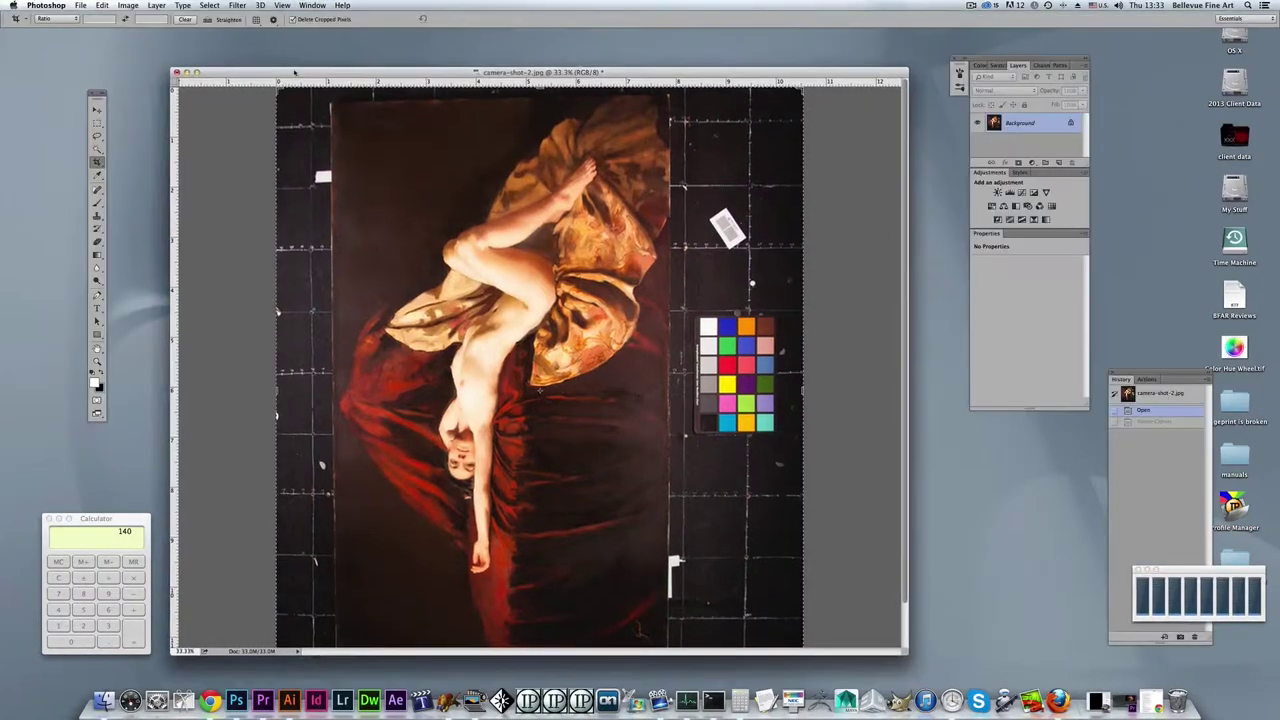
{"action": "left_click_drag", "start_coordinate": [295, 72], "coordinate": [290, 45]}
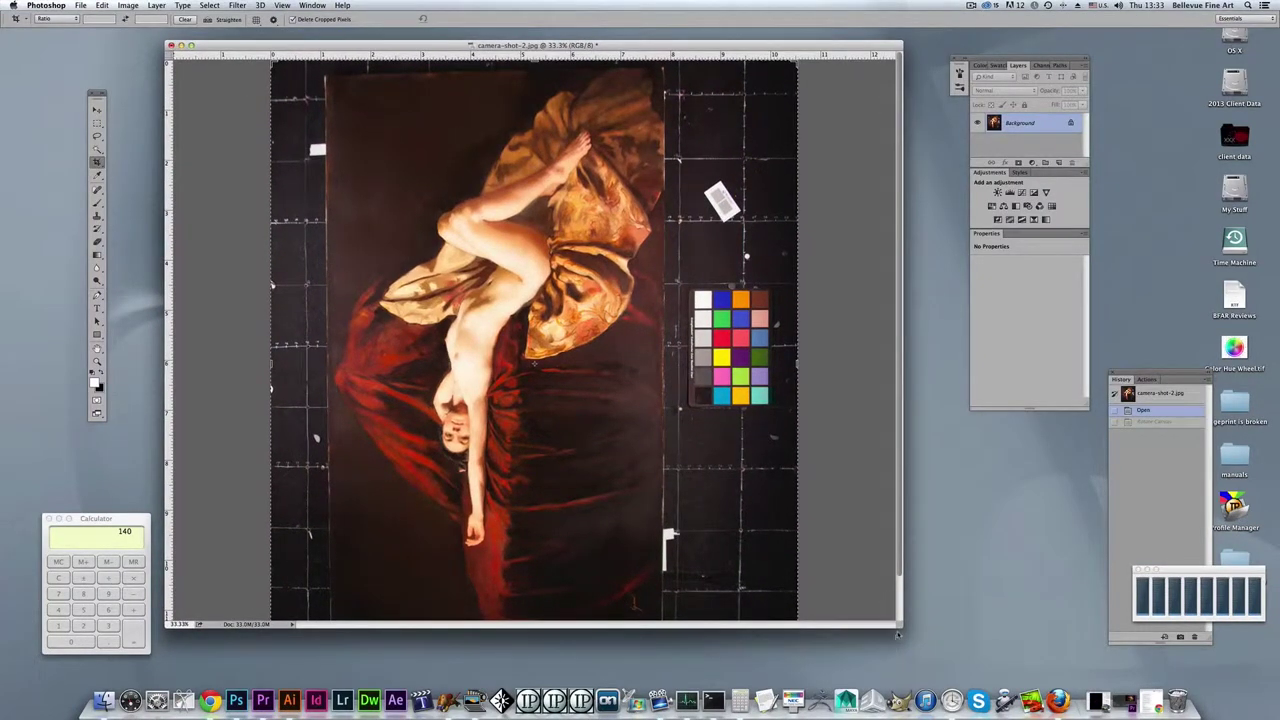
{"action": "left_click_drag", "start_coordinate": [898, 628], "coordinate": [888, 655]}
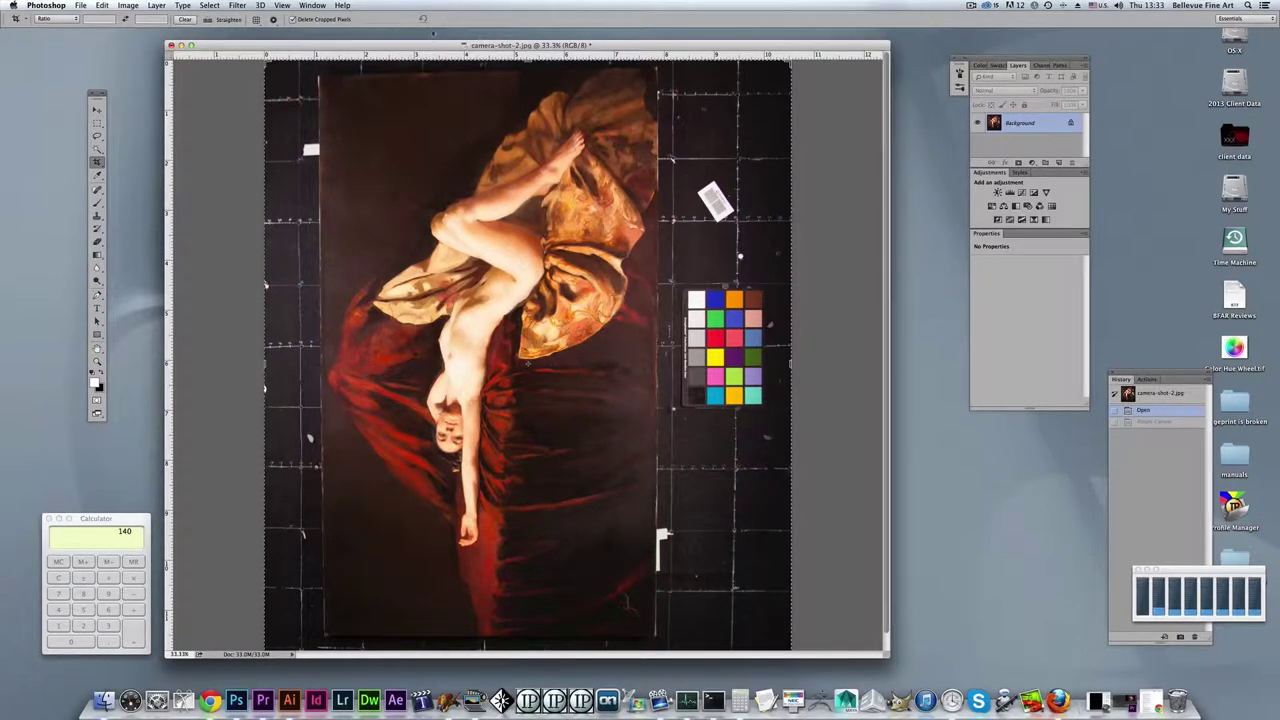
{"action": "left_click_drag", "start_coordinate": [425, 43], "coordinate": [430, 37]}
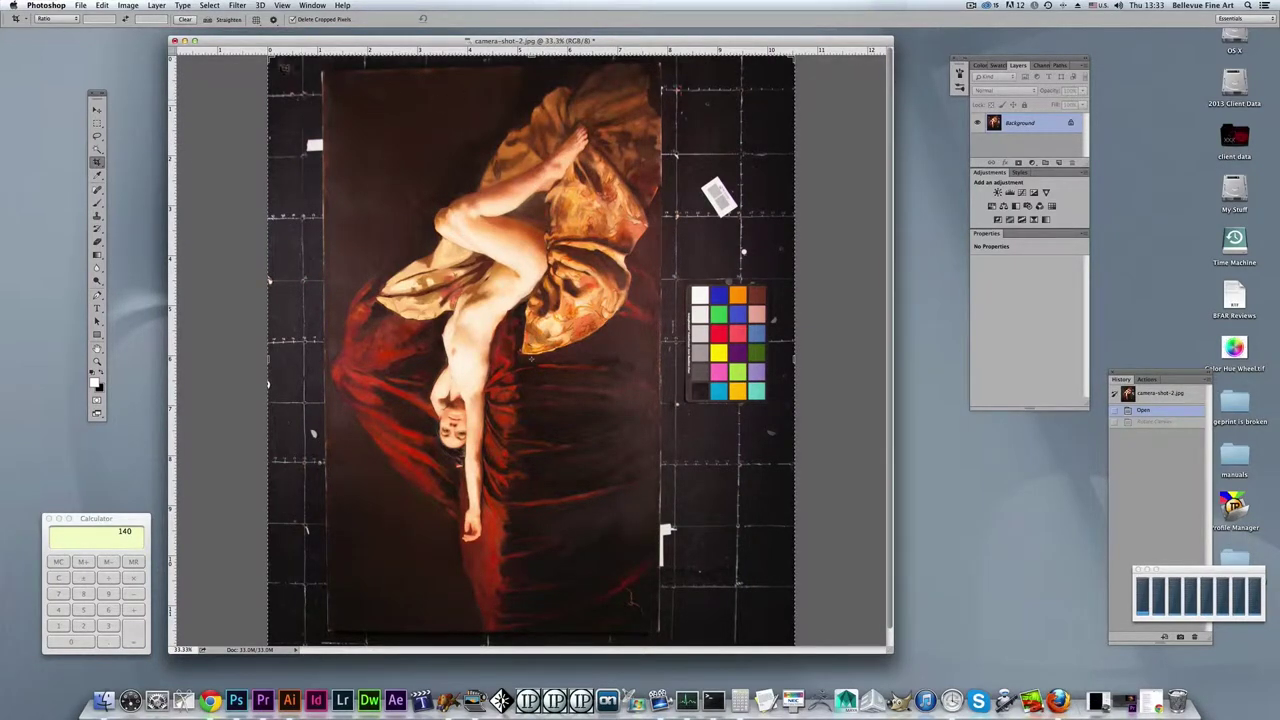
{"action": "left_click_drag", "start_coordinate": [271, 40], "coordinate": [269, 50]}
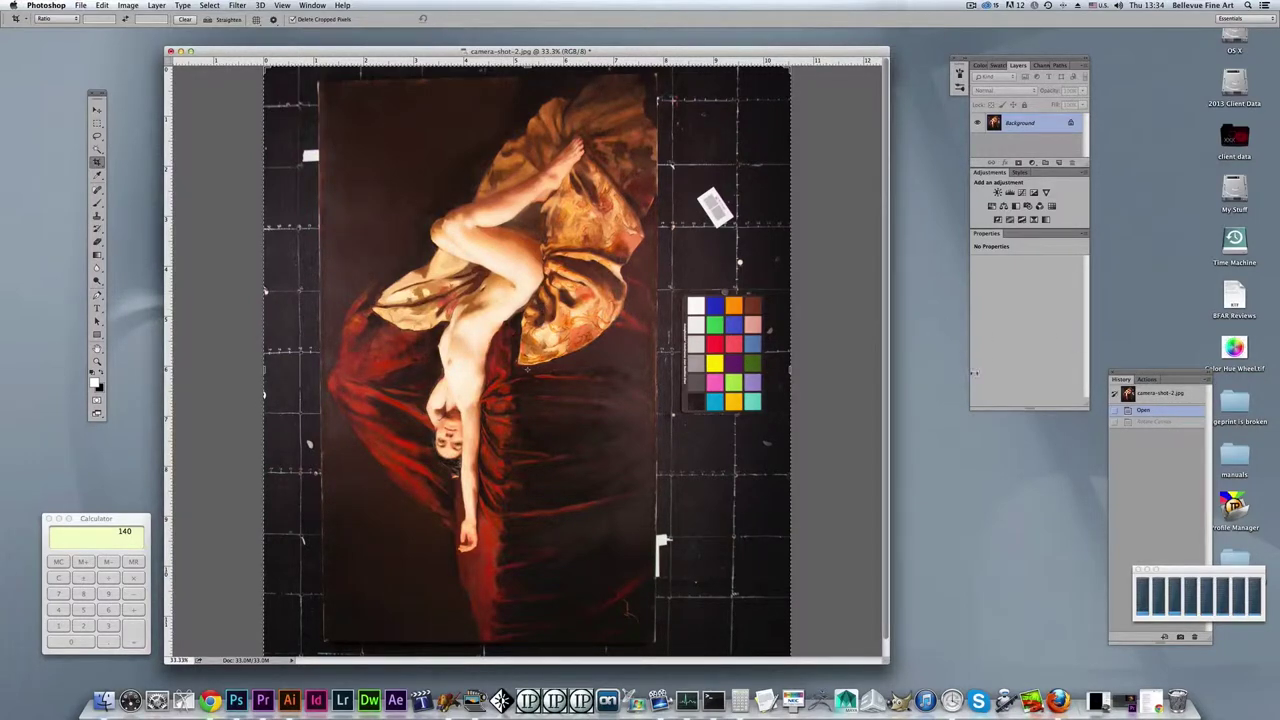
- Rotate the scan to landscape and enlarge the document window around it
{"action": "left_click", "coordinate": [1155, 424]}
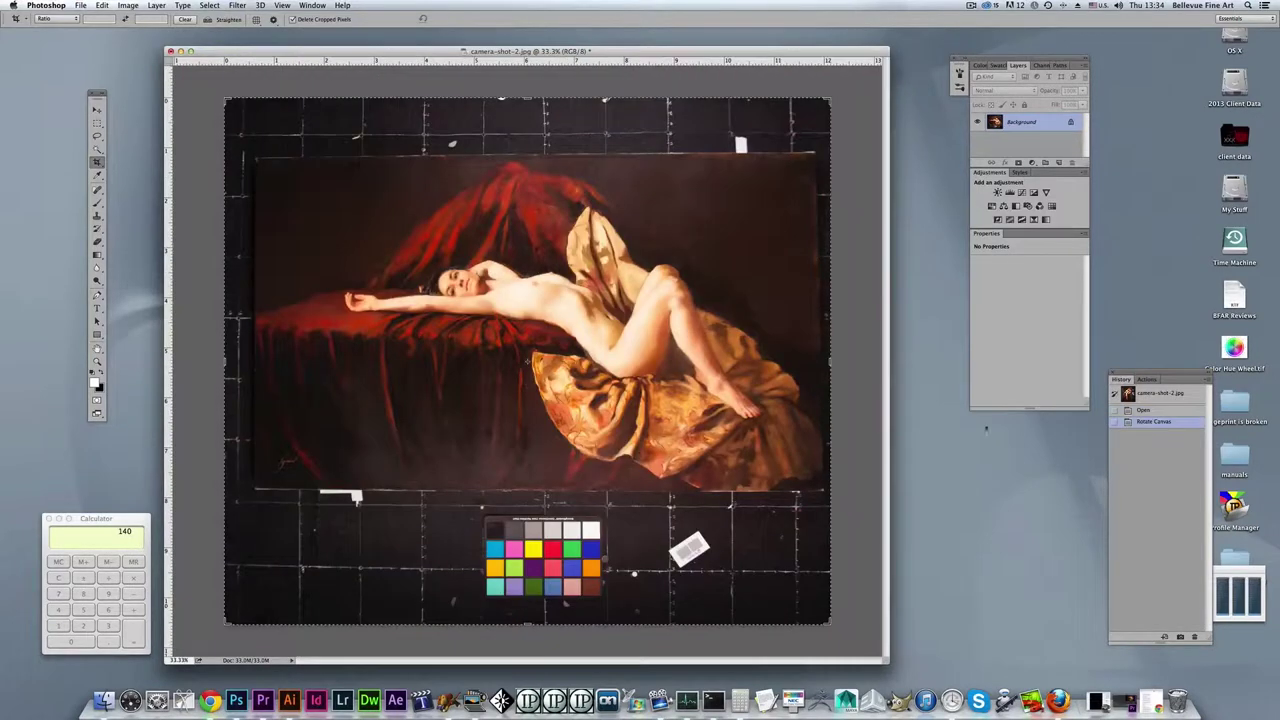
{"action": "left_click_drag", "start_coordinate": [405, 51], "coordinate": [395, 51]}
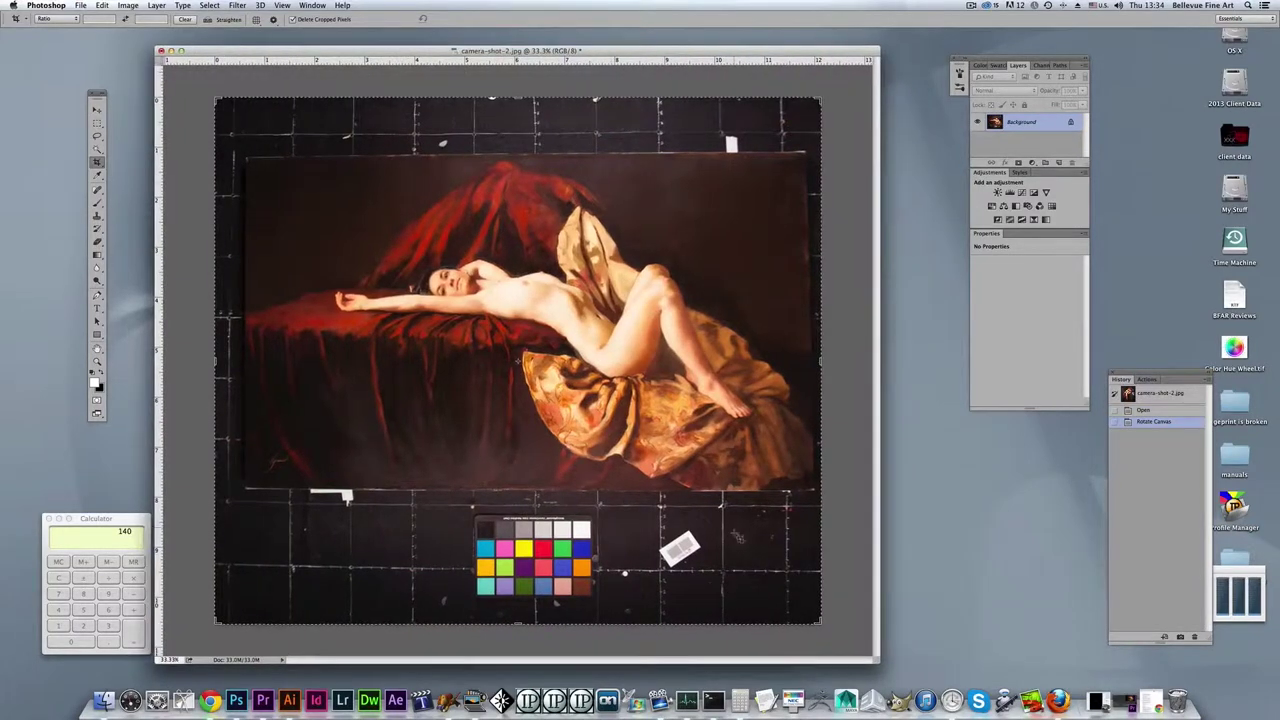
{"action": "left_click_drag", "start_coordinate": [877, 660], "coordinate": [907, 670]}
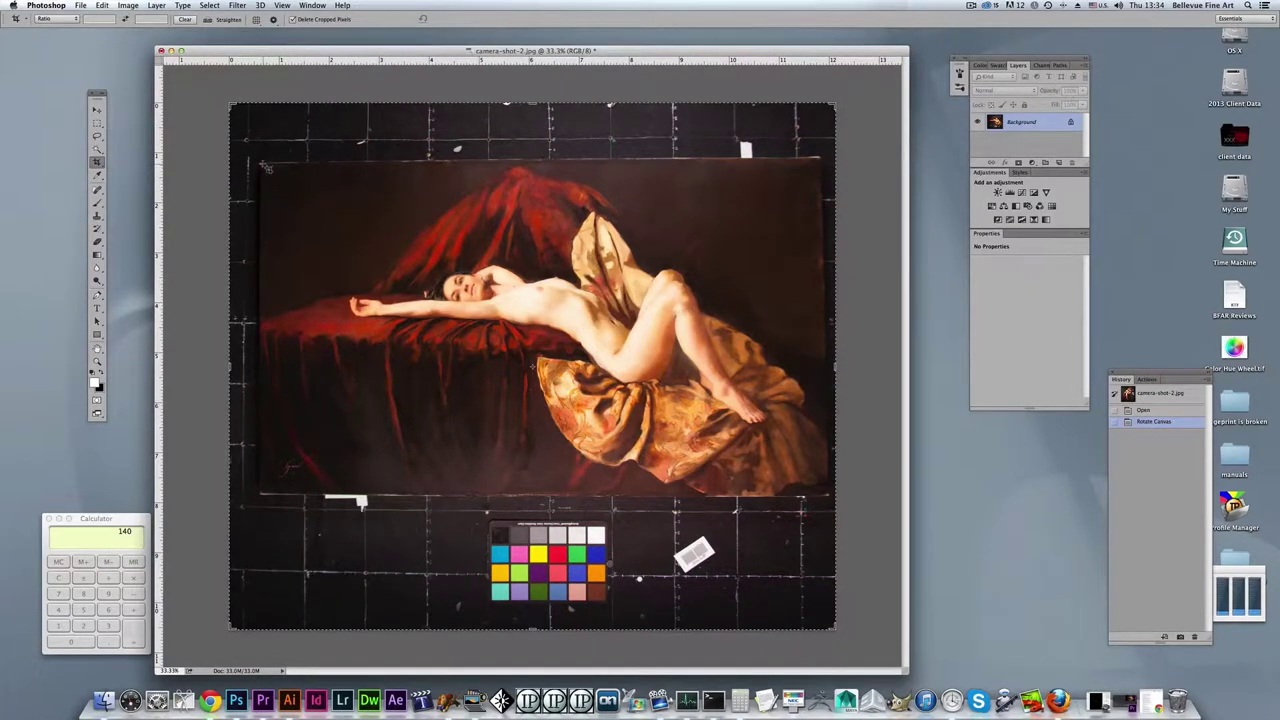
- Crop tightly to the painting, tilting and aligning the crop edges to its borders
{"action": "left_click_drag", "start_coordinate": [262, 163], "coordinate": [823, 496]}
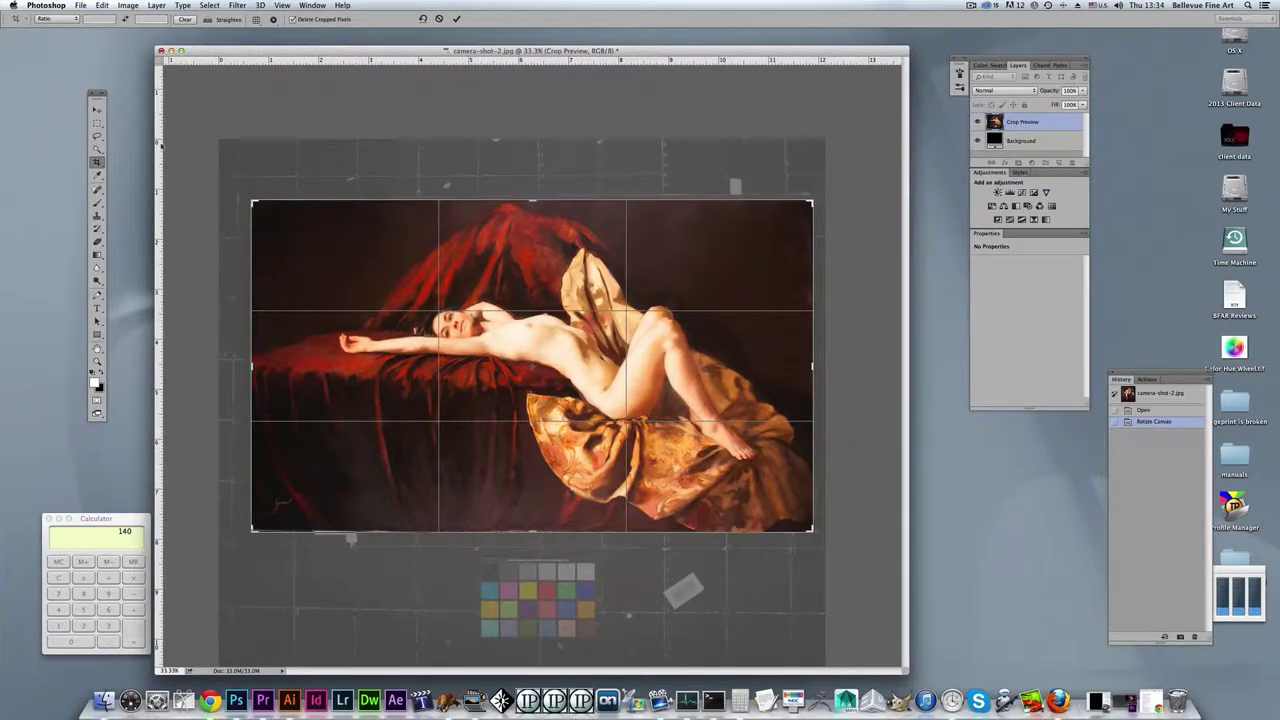
{"action": "left_click_drag", "start_coordinate": [246, 200], "coordinate": [246, 198]}
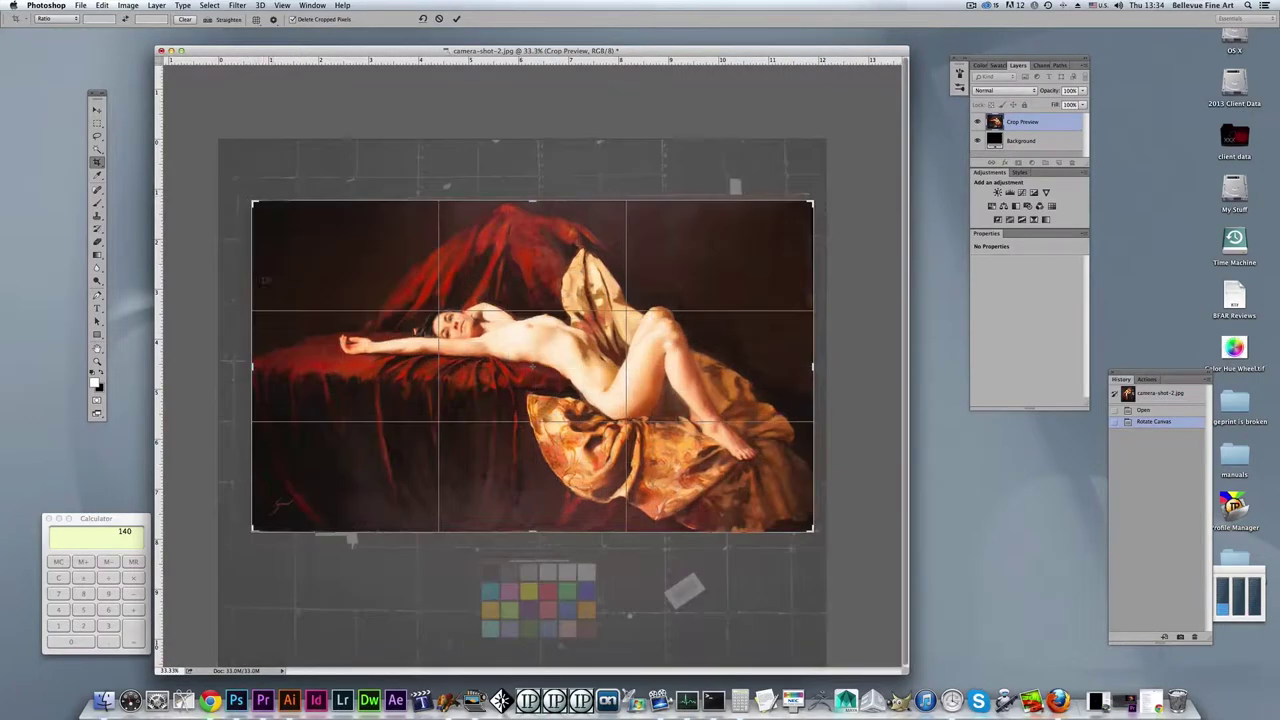
{"action": "left_click_drag", "start_coordinate": [253, 367], "coordinate": [252, 366]}
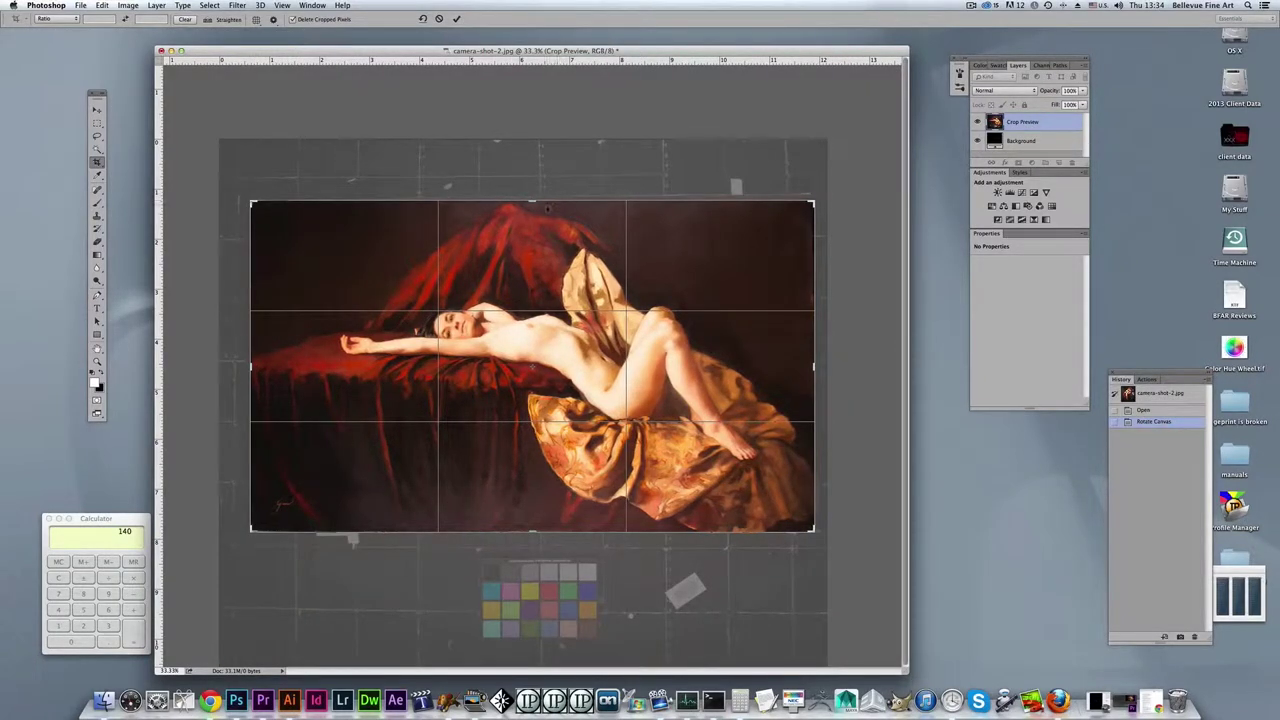
{"action": "left_click_drag", "start_coordinate": [532, 199], "coordinate": [532, 199]}
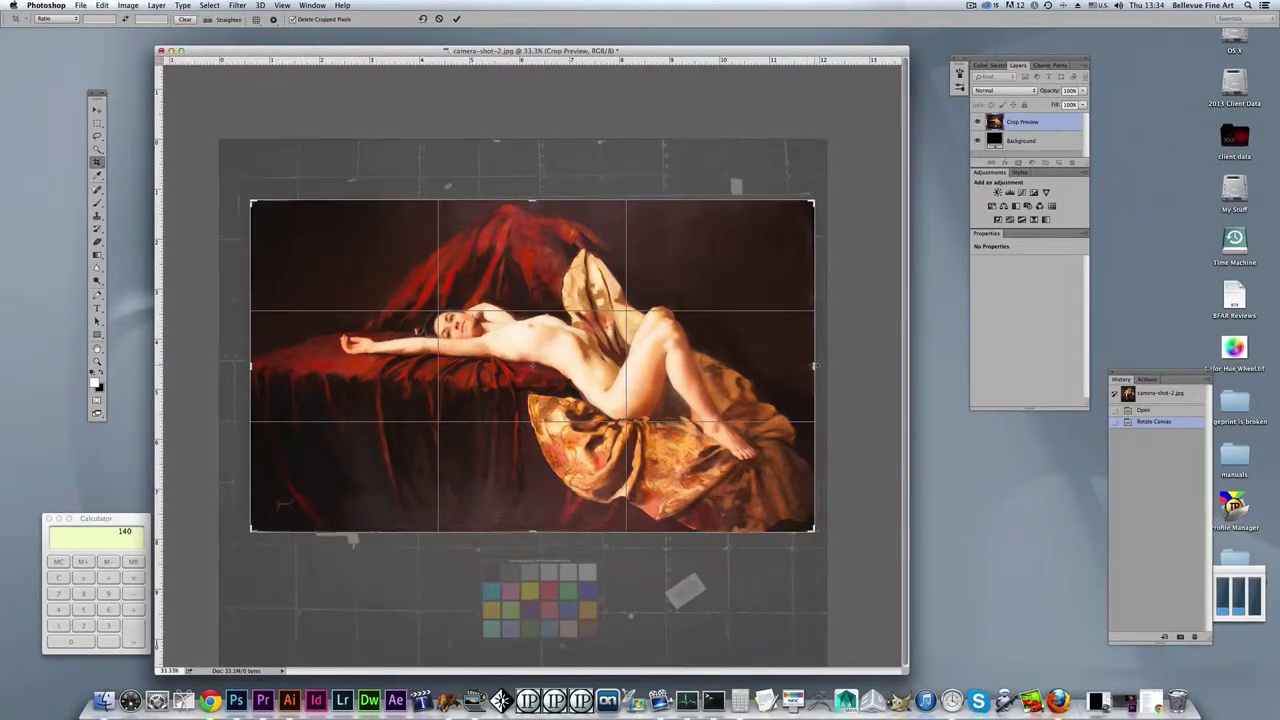
{"action": "left_click_drag", "start_coordinate": [814, 366], "coordinate": [816, 366]}
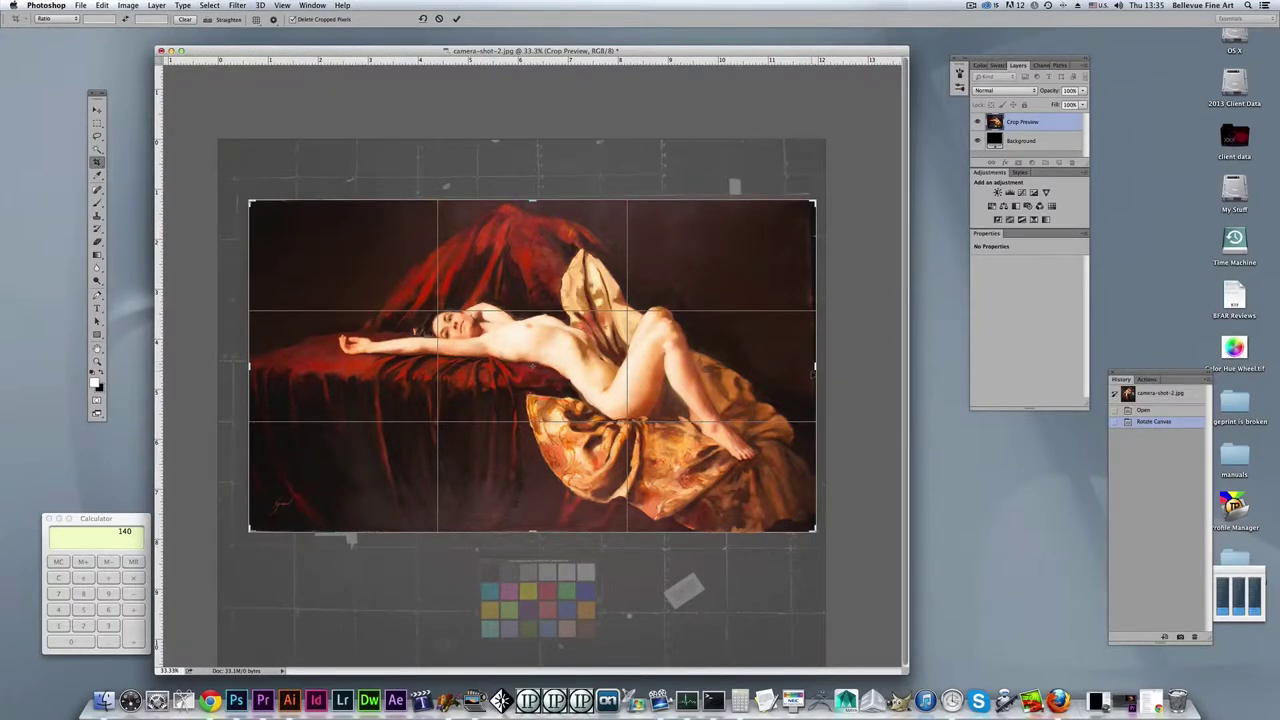
{"action": "left_click_drag", "start_coordinate": [814, 372], "coordinate": [810, 370]}
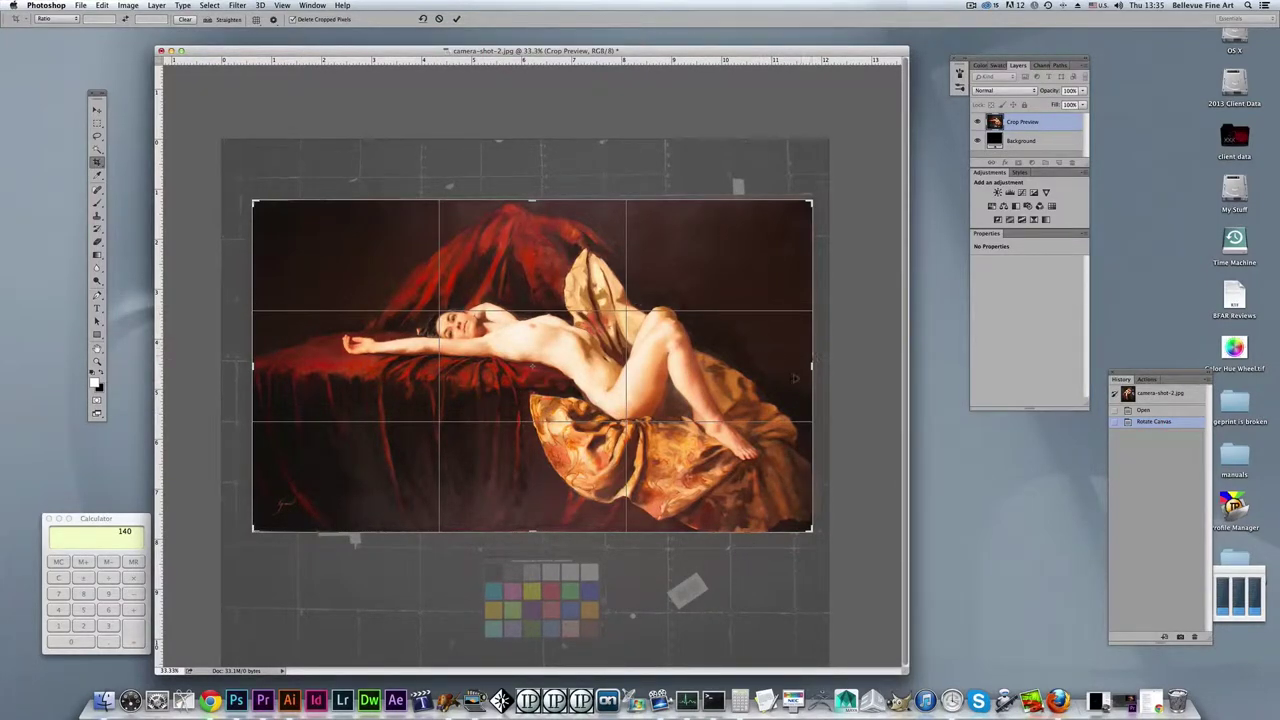
{"action": "left_click_drag", "start_coordinate": [814, 368], "coordinate": [816, 368]}
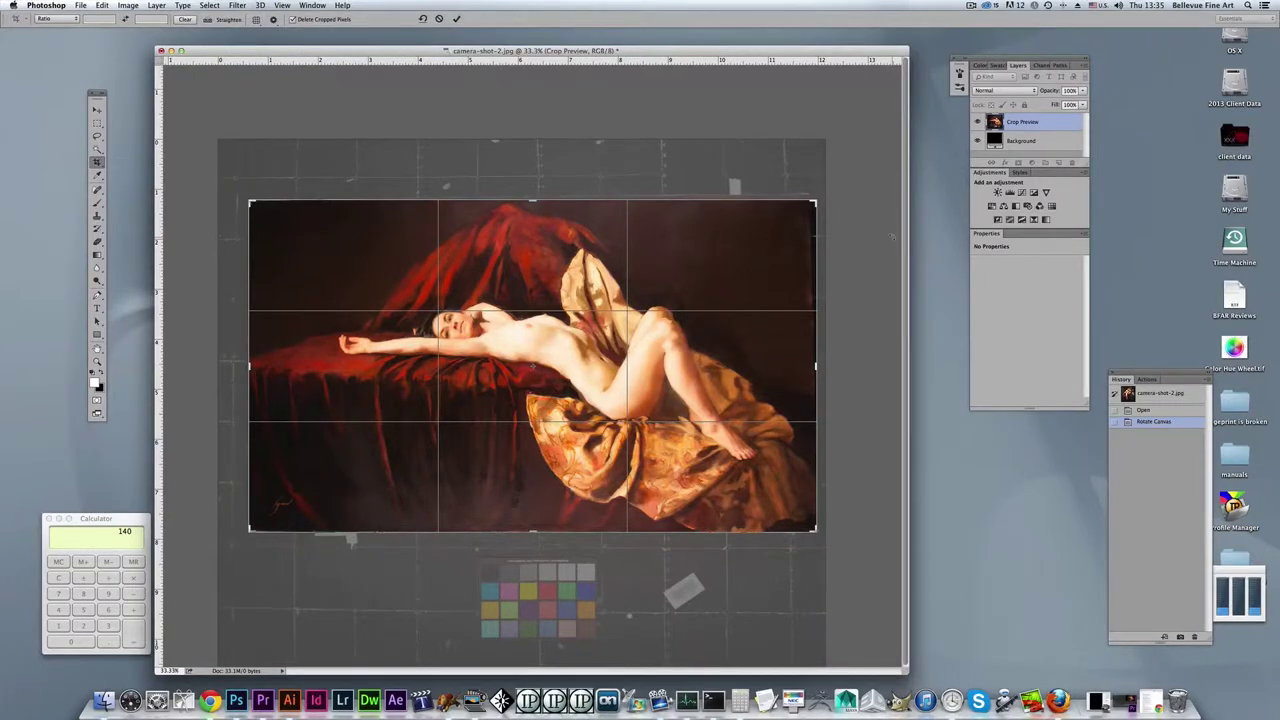
{"action": "key", "text": "Return"}
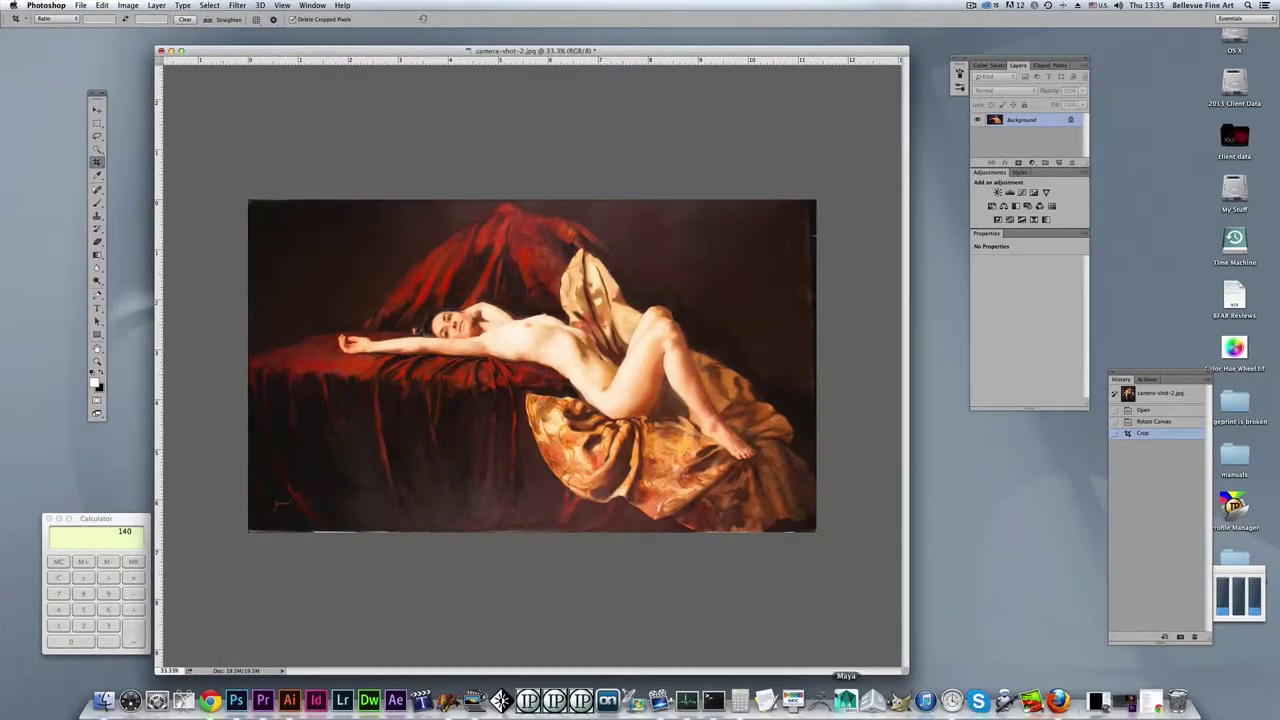
{"action": "left_click_drag", "start_coordinate": [908, 668], "coordinate": [997, 672]}
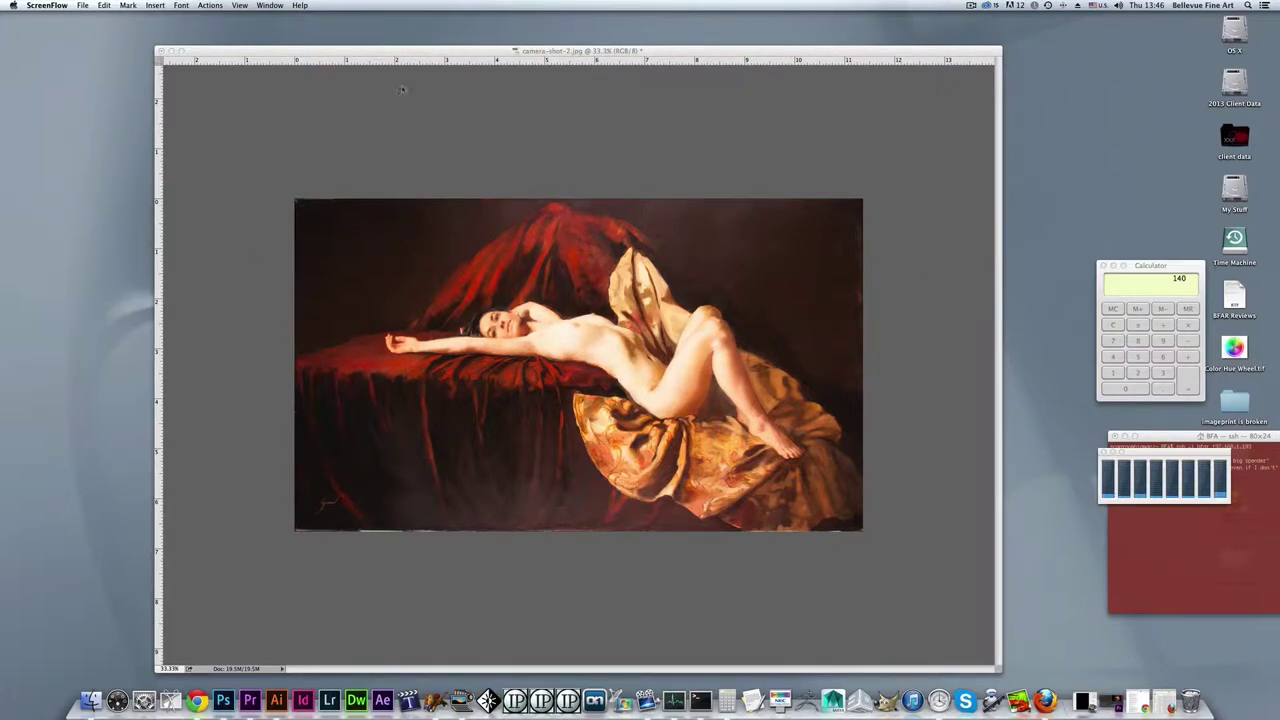
{"action": "left_click_drag", "start_coordinate": [419, 52], "coordinate": [306, 55]}
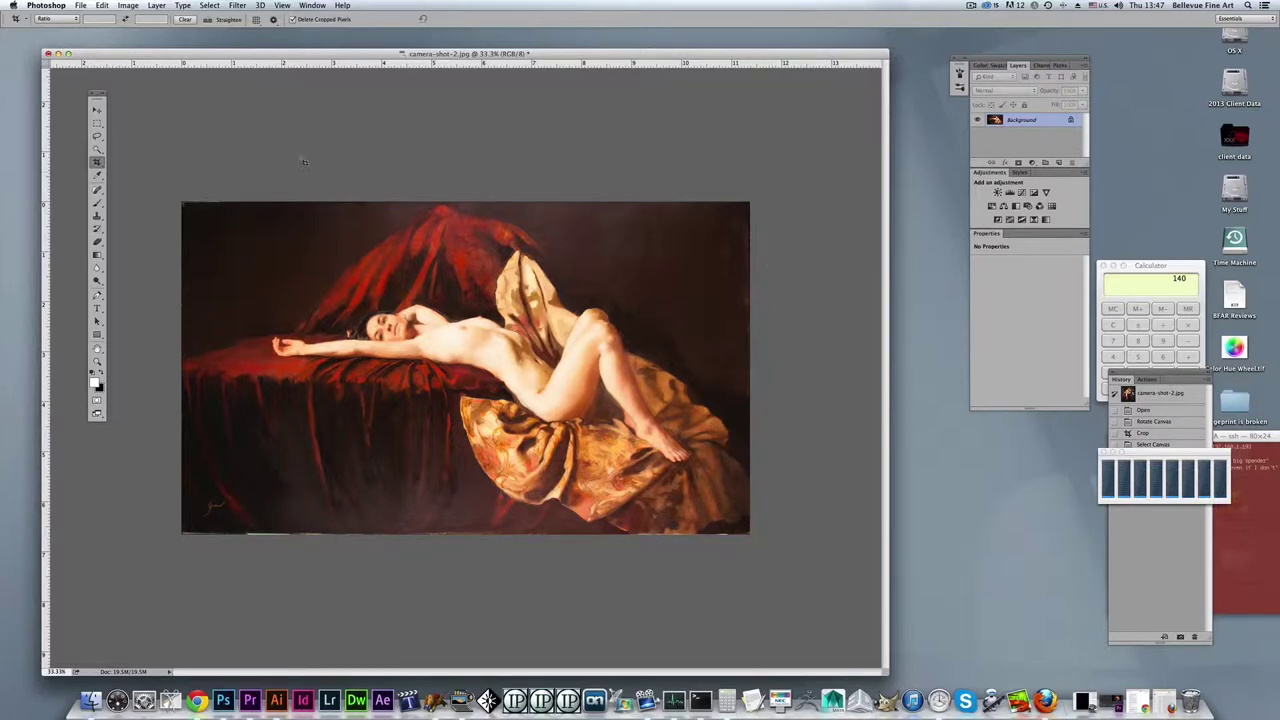
- Open Image Size and check the resolution is 300 pixels/inch
{"action": "left_click", "coordinate": [130, 5]}
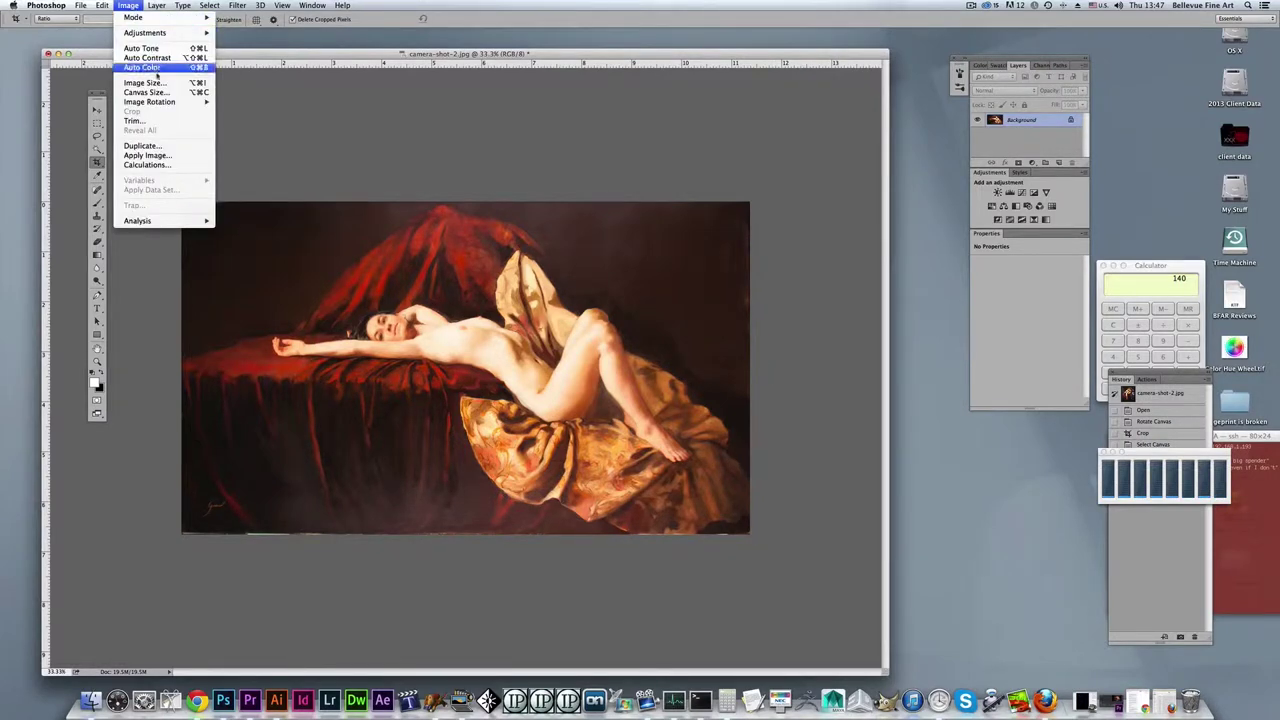
{"action": "left_click", "coordinate": [145, 82]}
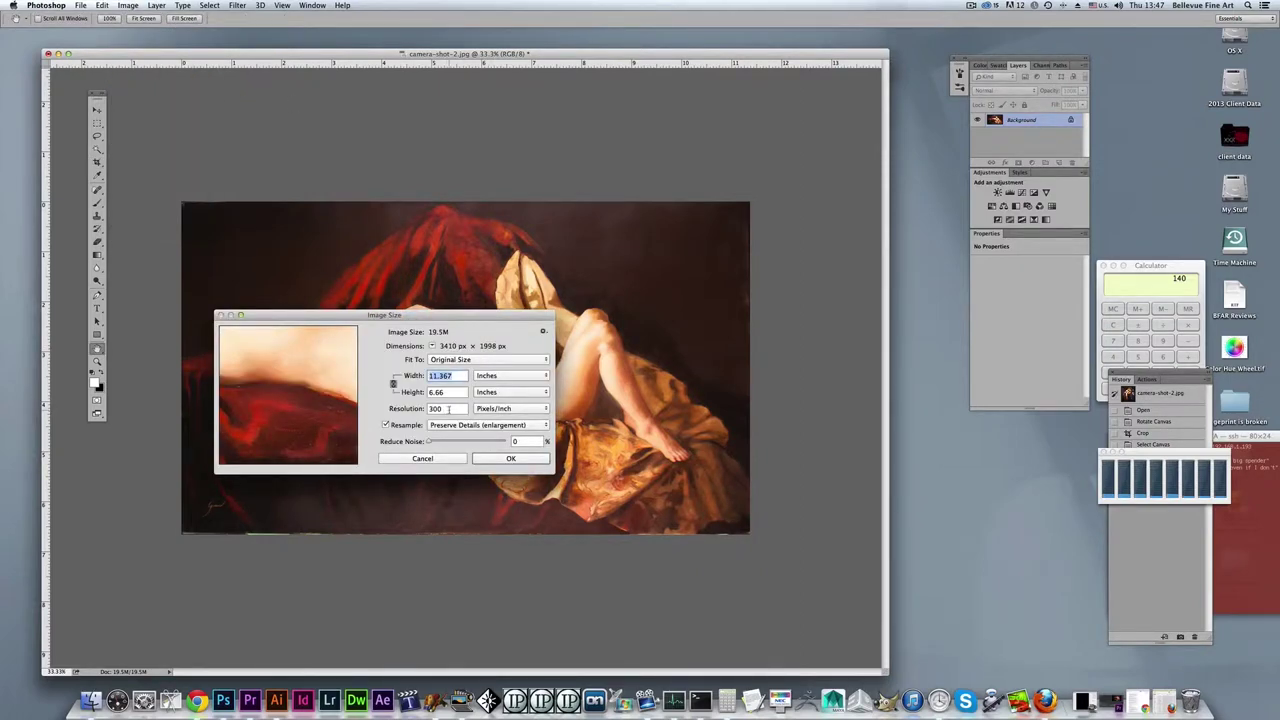
{"action": "double_click", "coordinate": [449, 409]}
{"action": "left_click_drag", "start_coordinate": [500, 316], "coordinate": [495, 424]}
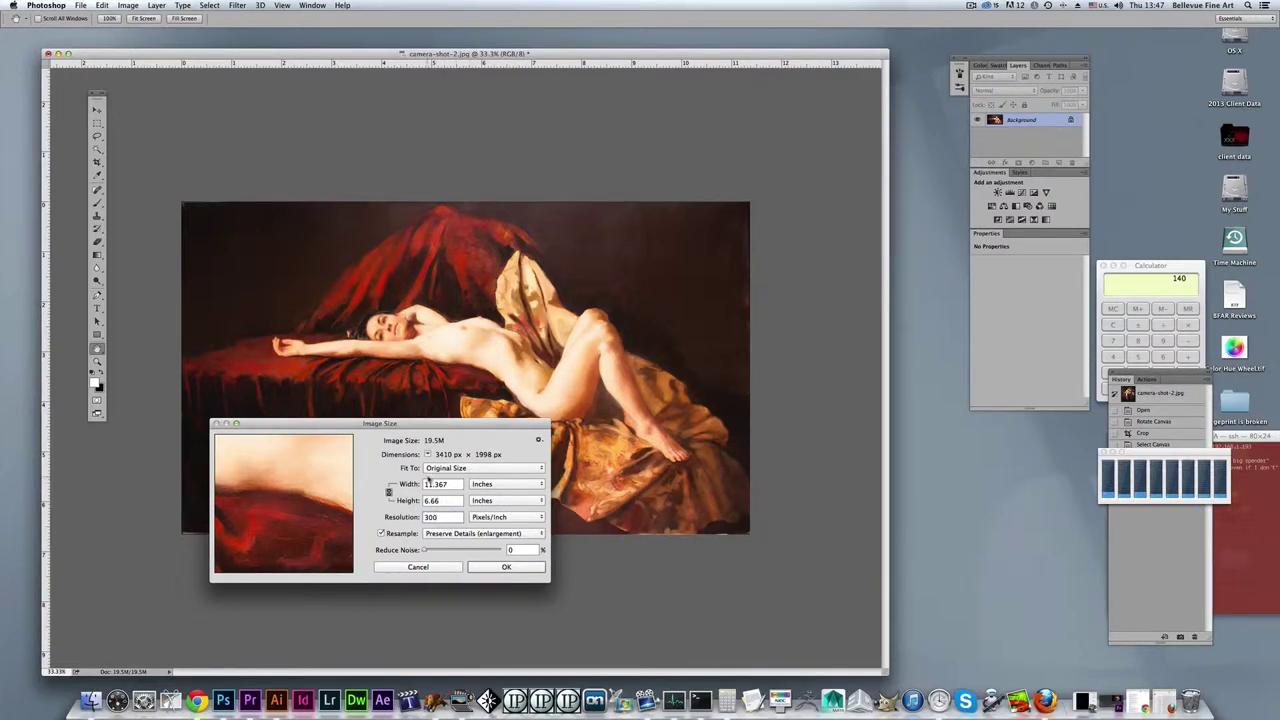
{"action": "left_click_drag", "start_coordinate": [447, 426], "coordinate": [457, 444]}
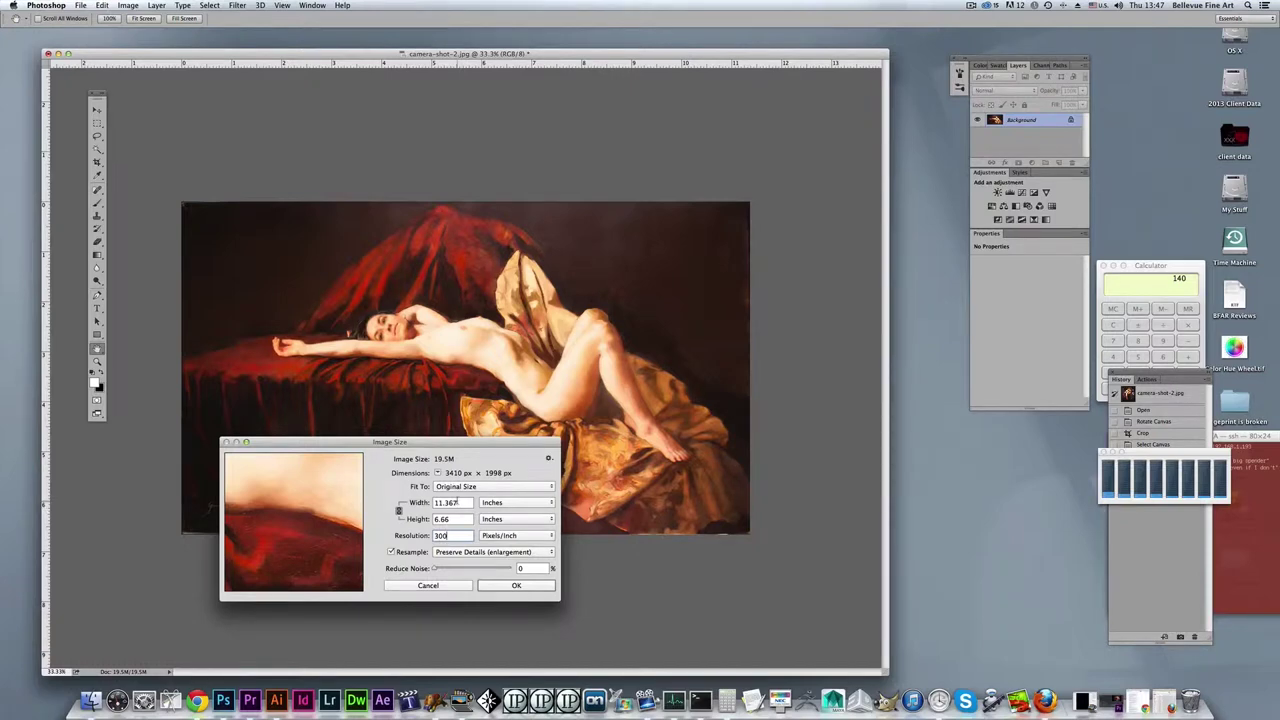
- Change the width from 11.367 to 12 inches and apply the resize
{"action": "double_click", "coordinate": [450, 502]}
{"action": "left_click_drag", "start_coordinate": [473, 442], "coordinate": [479, 409]}
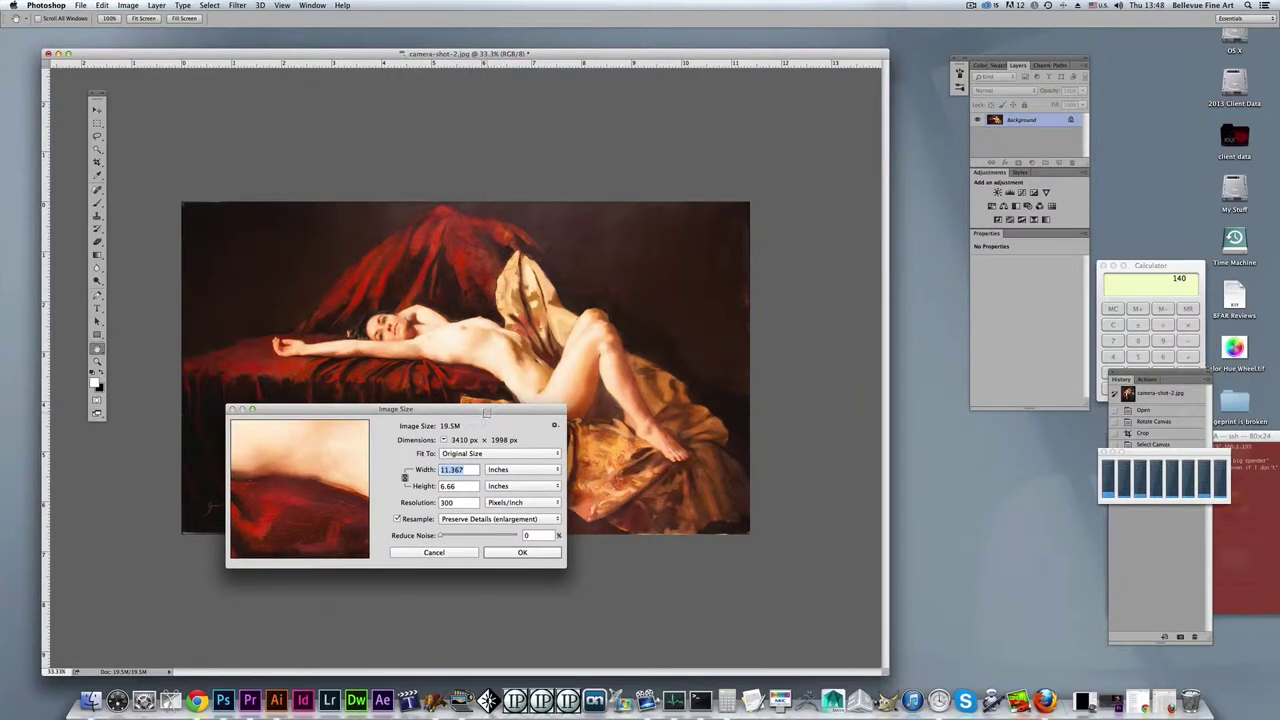
{"action": "type", "text": "12"}
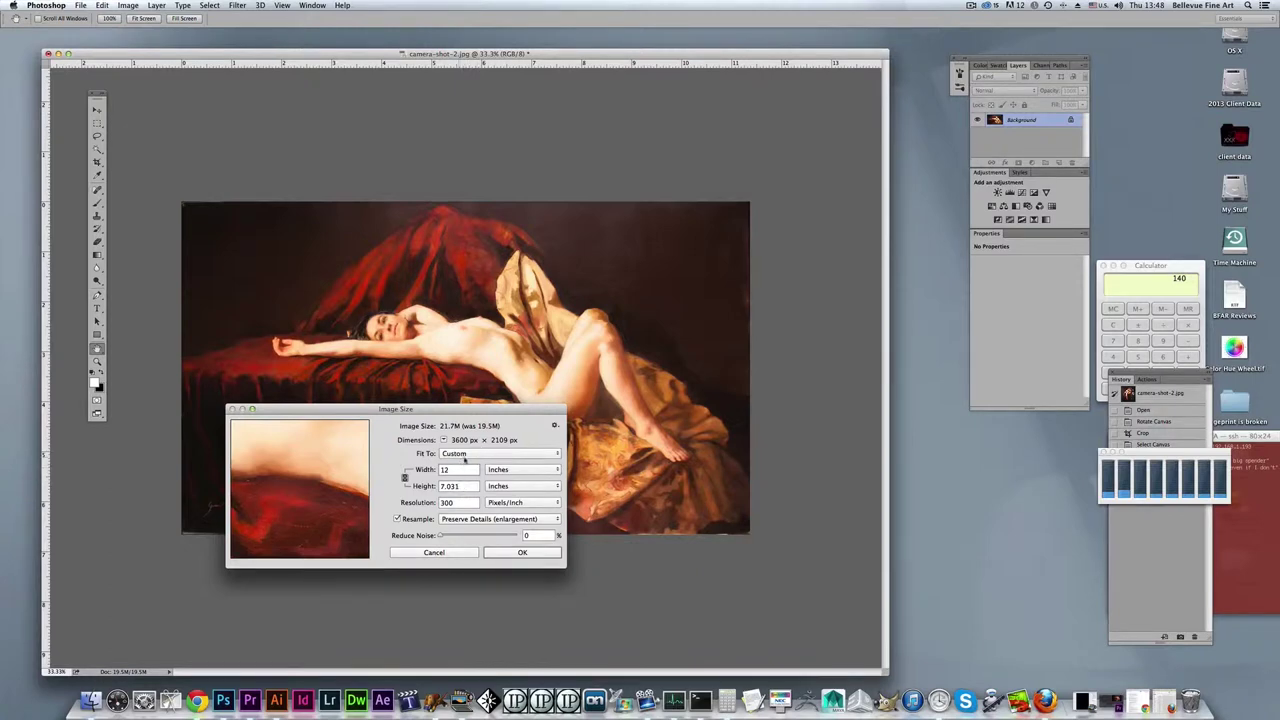
{"action": "key", "text": "super+z"}
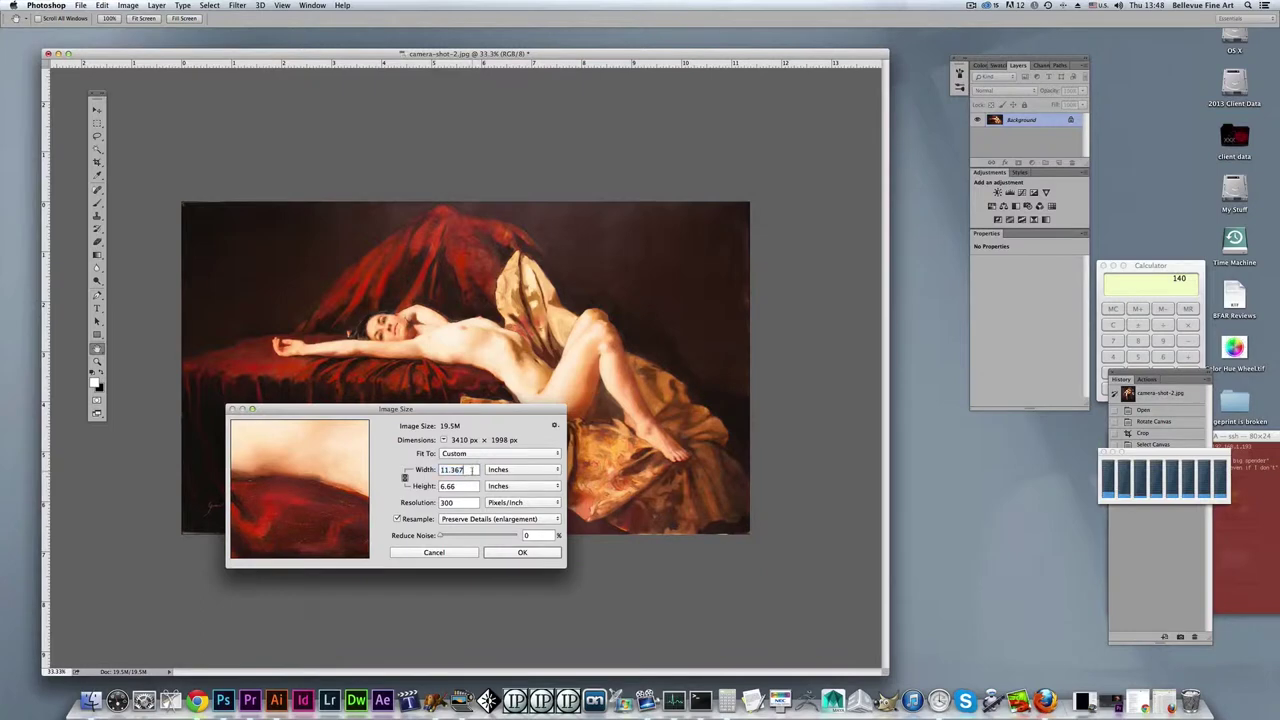
{"action": "type", "text": "12"}
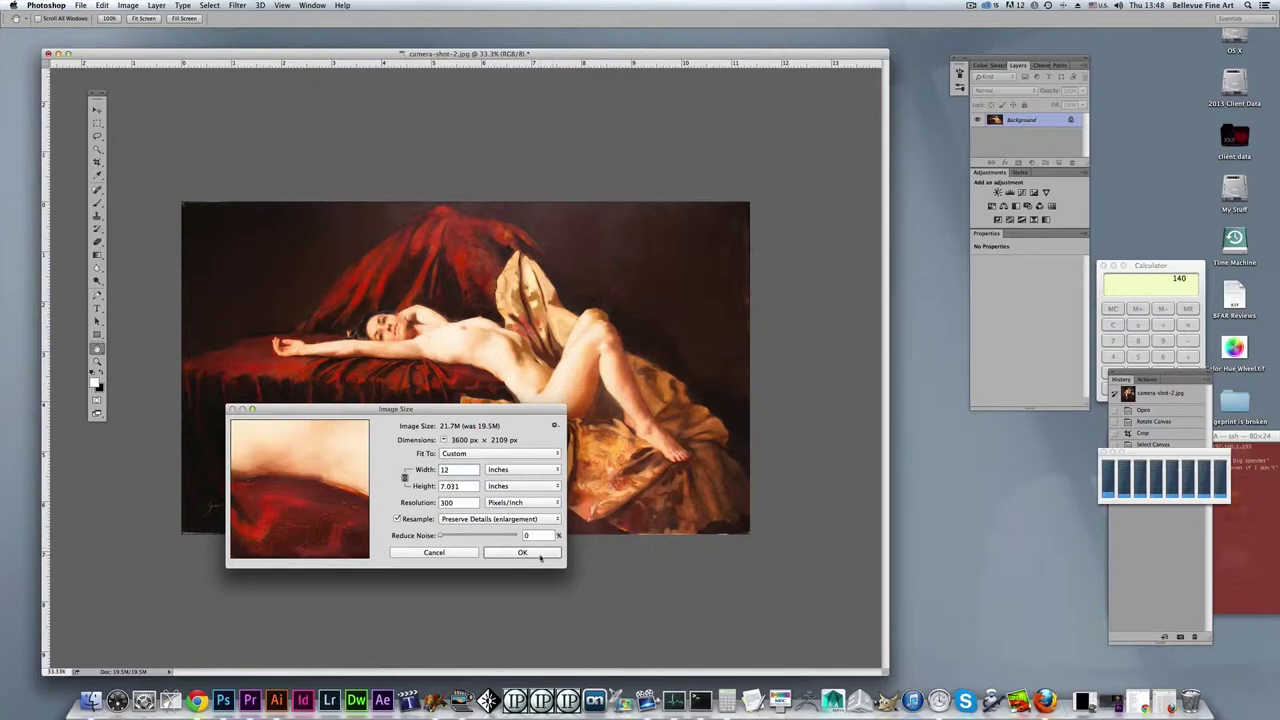
{"action": "left_click", "coordinate": [522, 552]}
{"action": "key", "text": "c"}
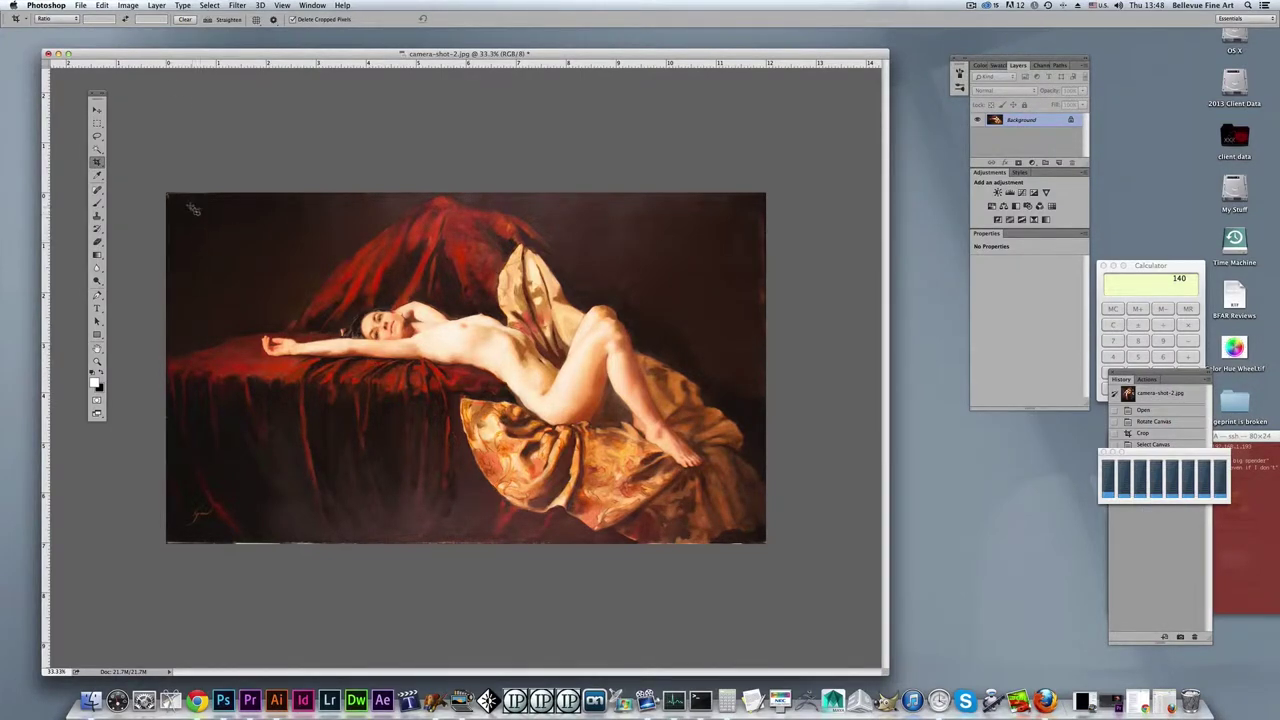
{"action": "left_click", "coordinate": [130, 6]}
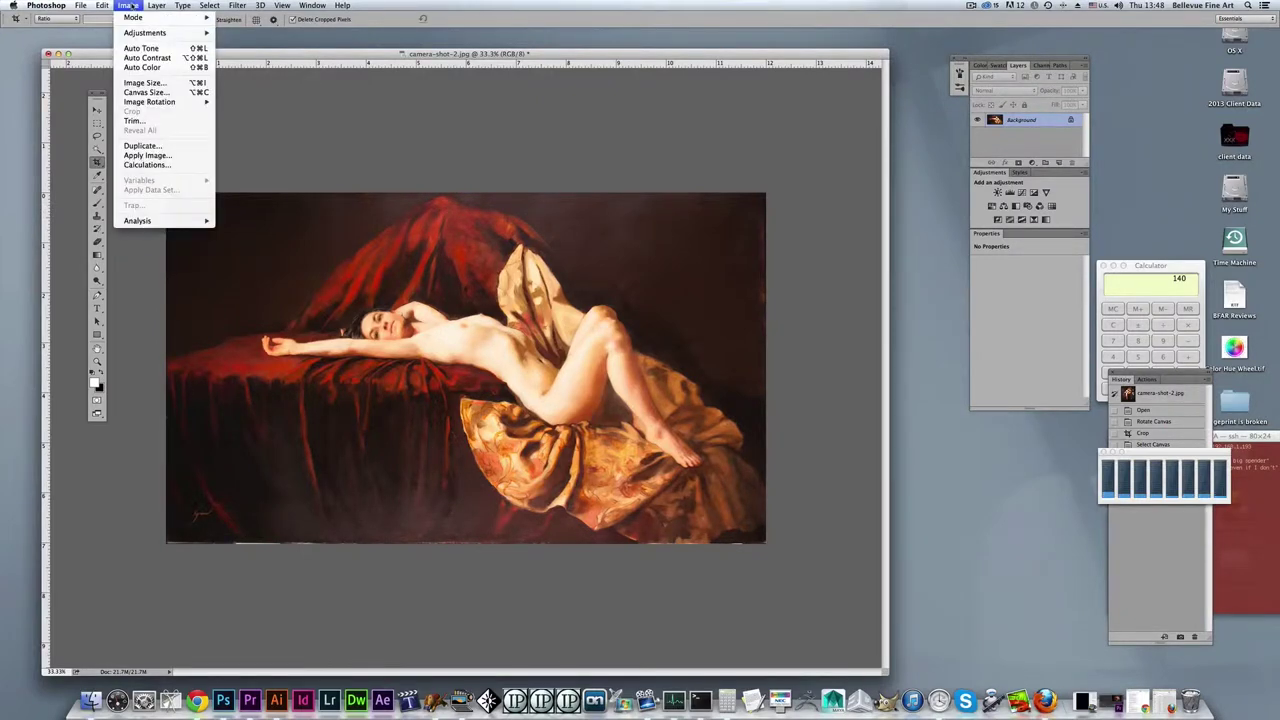
- Turn off Relative in Canvas Size and set the height to 7 inches for a 12x7 canvas
{"action": "left_click", "coordinate": [147, 92]}
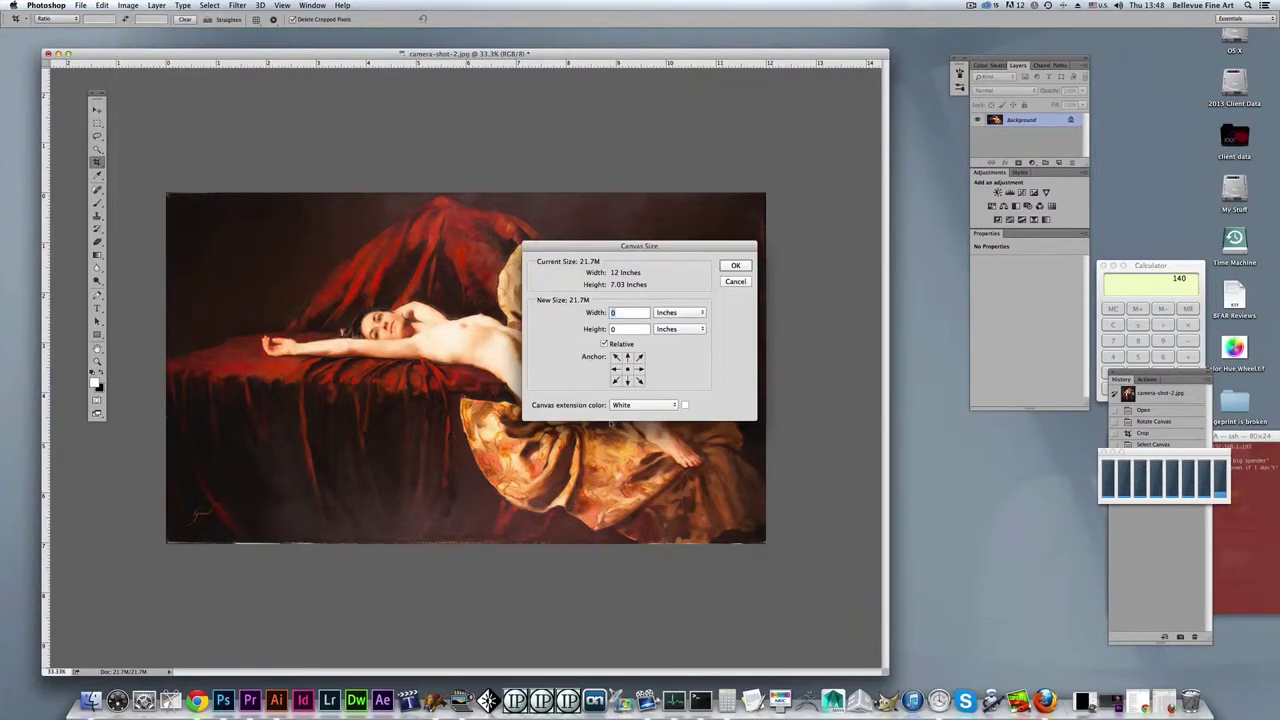
{"action": "left_click", "coordinate": [604, 344]}
{"action": "key", "text": "Tab"}
{"action": "type", "text": "7"}
{"action": "left_click", "coordinate": [736, 267]}
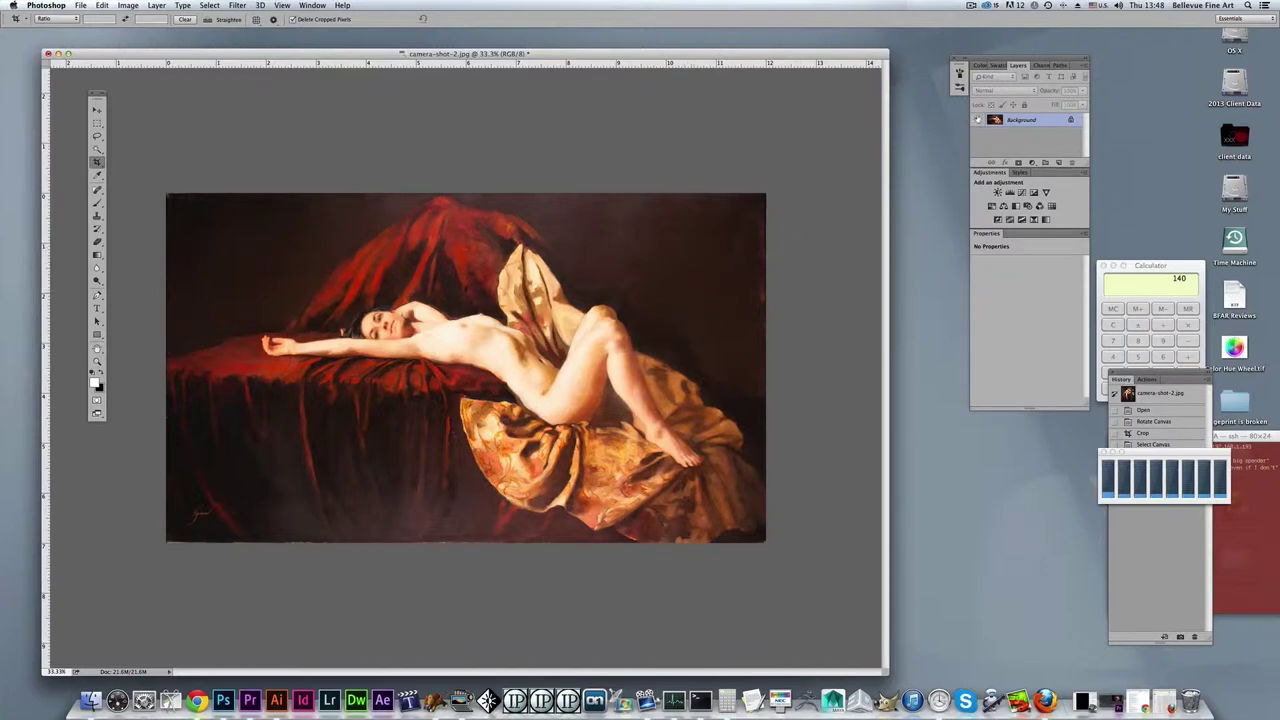
- View the painting at 100% and shift the document window to reveal the desktop
{"action": "key", "text": "super+1"}
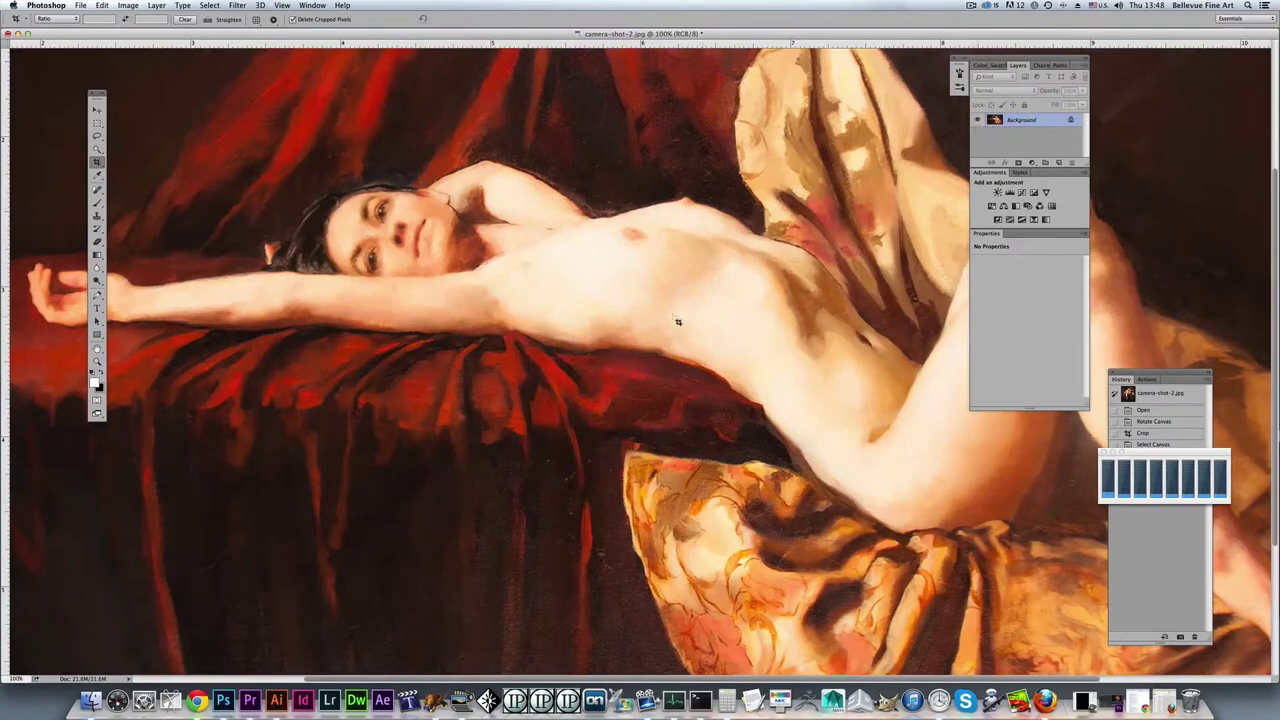
{"action": "scroll", "coordinate": [235, 180], "scroll_direction": "up", "scroll_amount": 10}
{"action": "scroll", "coordinate": [235, 180], "scroll_direction": "left", "scroll_amount": 10}
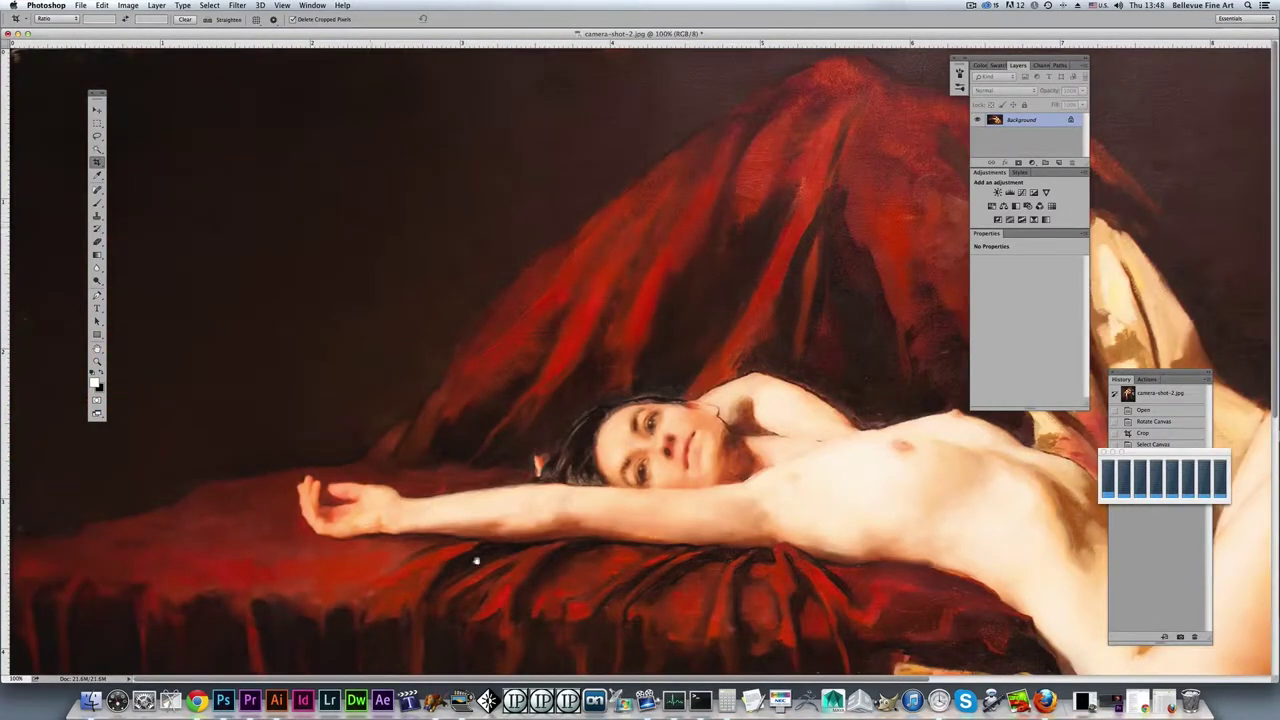
{"action": "left_click_drag", "start_coordinate": [128, 36], "coordinate": [328, 191]}
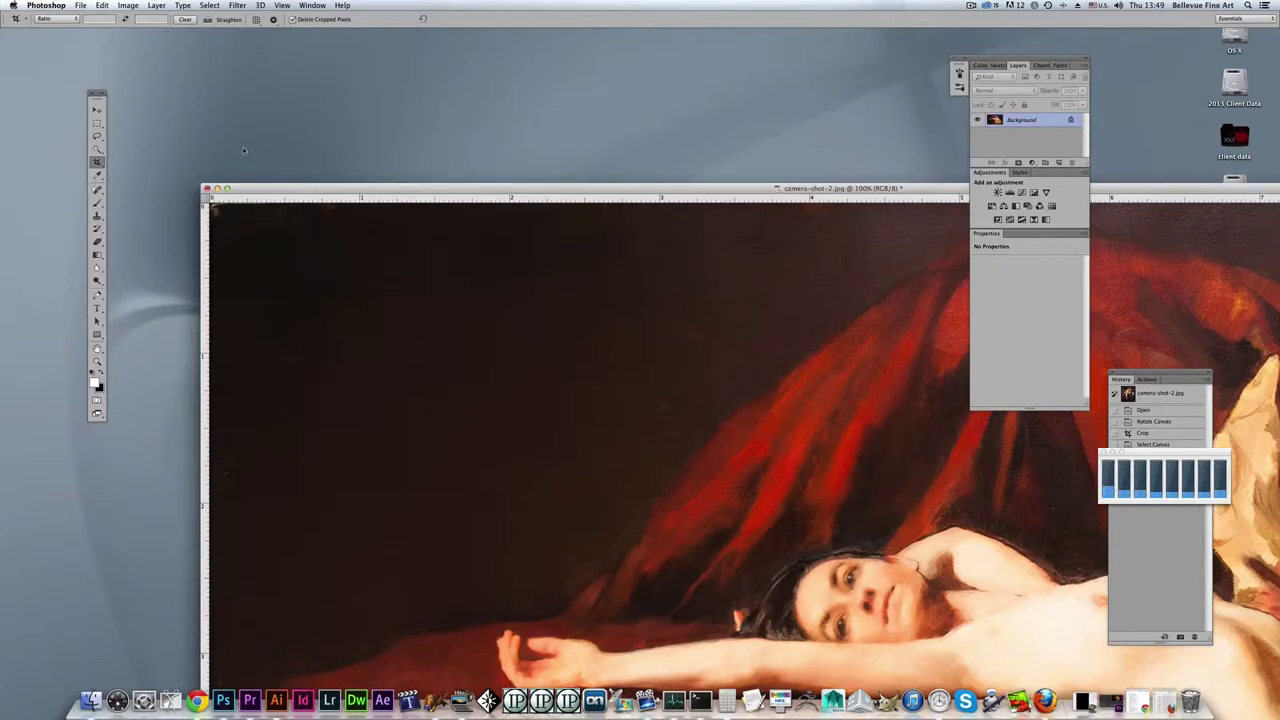
{"action": "left_click_drag", "start_coordinate": [212, 206], "coordinate": [646, 210]}
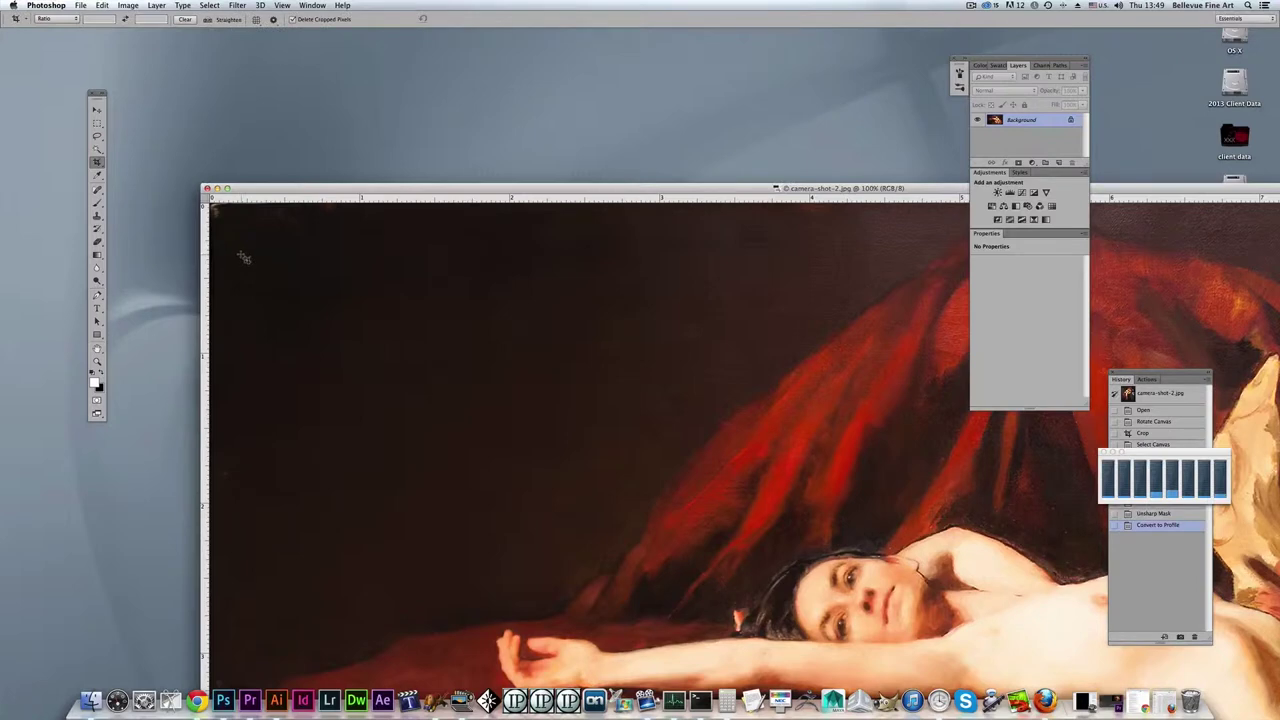
- Clone Stamp over blemishes in the dark top-left background and the drapery's left edge
{"action": "key", "text": "s"}
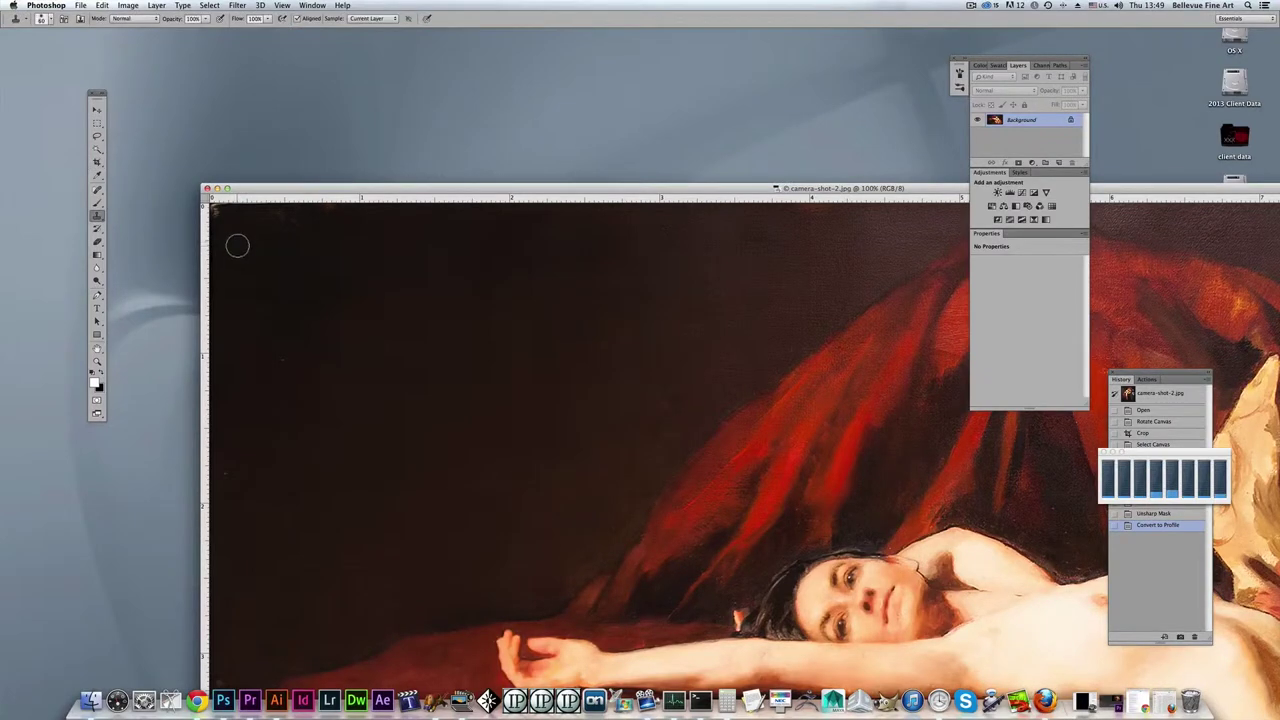
{"action": "left_click", "coordinate": [241, 251], "text": "alt"}
{"action": "mouse_move", "coordinate": [219, 206]}
{"action": "left_mouse_down"}
{"action": "mouse_move", "coordinate": [327, 208]}
{"action": "mouse_move", "coordinate": [462, 235]}
{"action": "left_mouse_up"}
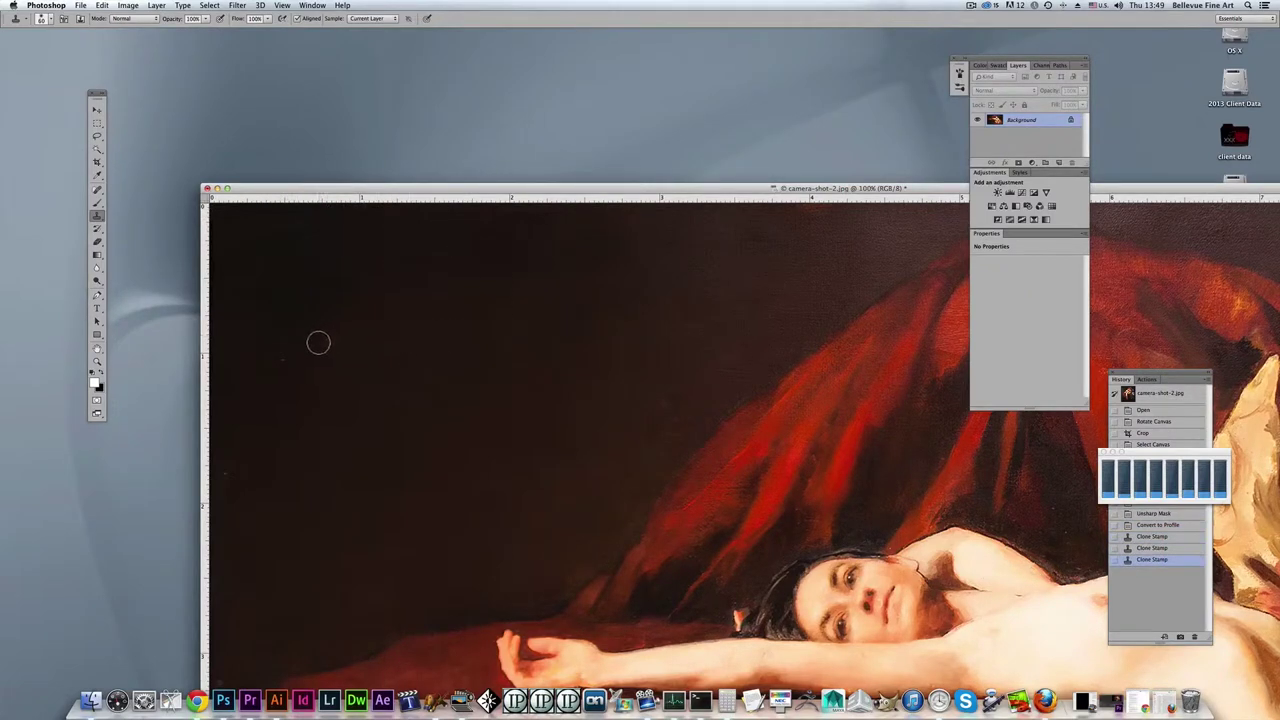
{"action": "mouse_move", "coordinate": [283, 371]}
{"action": "left_mouse_down"}
{"action": "mouse_move", "coordinate": [306, 429]}
{"action": "mouse_move", "coordinate": [250, 462]}
{"action": "left_mouse_up"}
{"action": "left_click", "coordinate": [226, 469]}
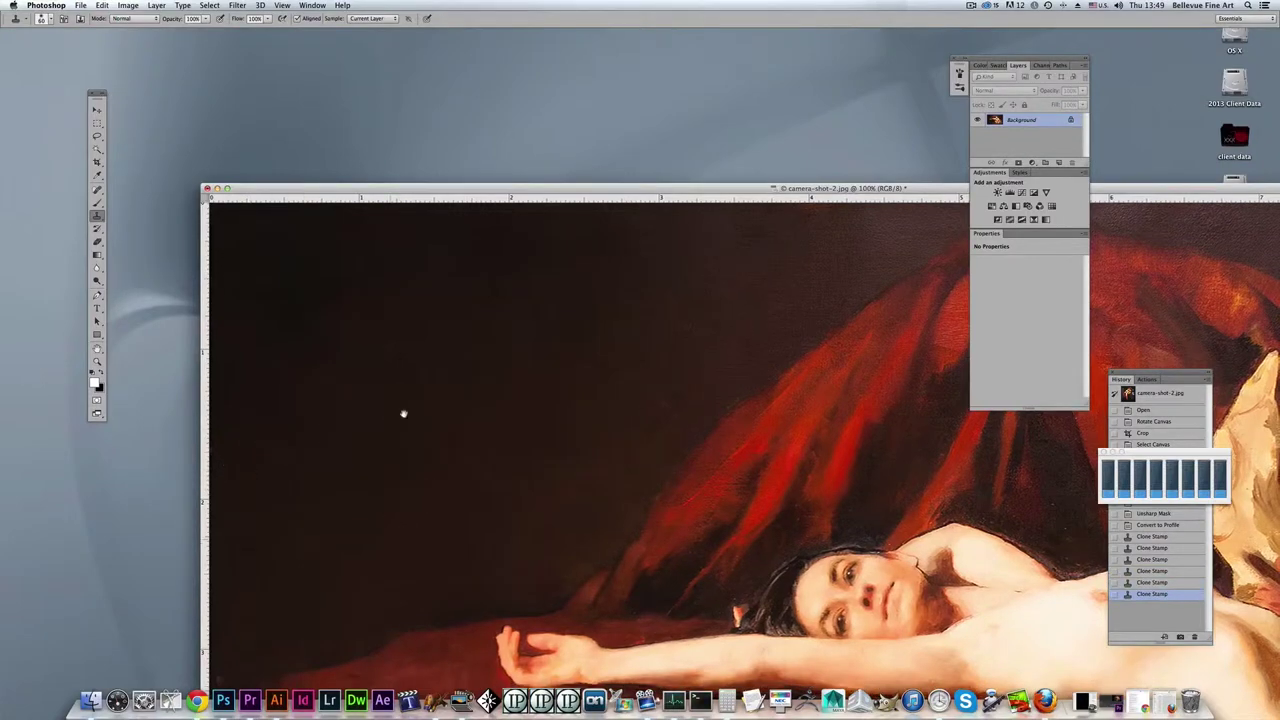
{"action": "scroll", "coordinate": [420, 318], "scroll_direction": "down", "scroll_amount": 5}
{"action": "left_click_drag", "start_coordinate": [232, 244], "coordinate": [228, 258]}
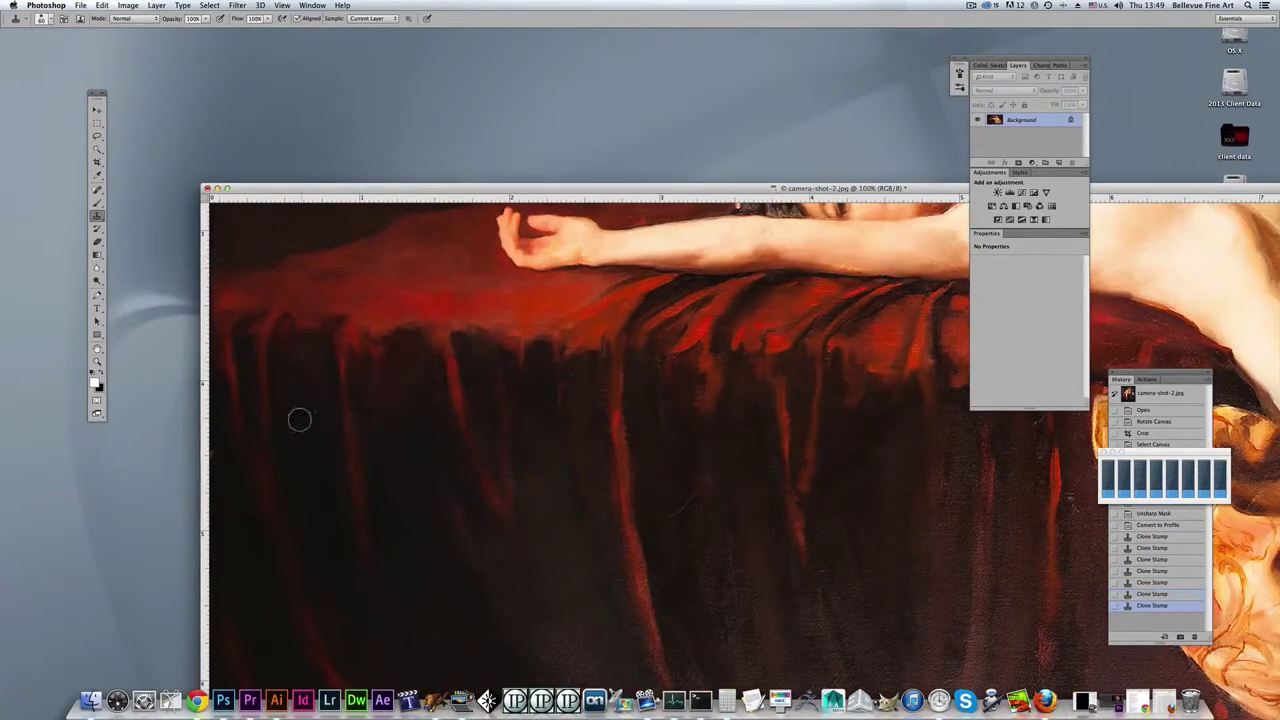
{"action": "left_click", "coordinate": [214, 458]}
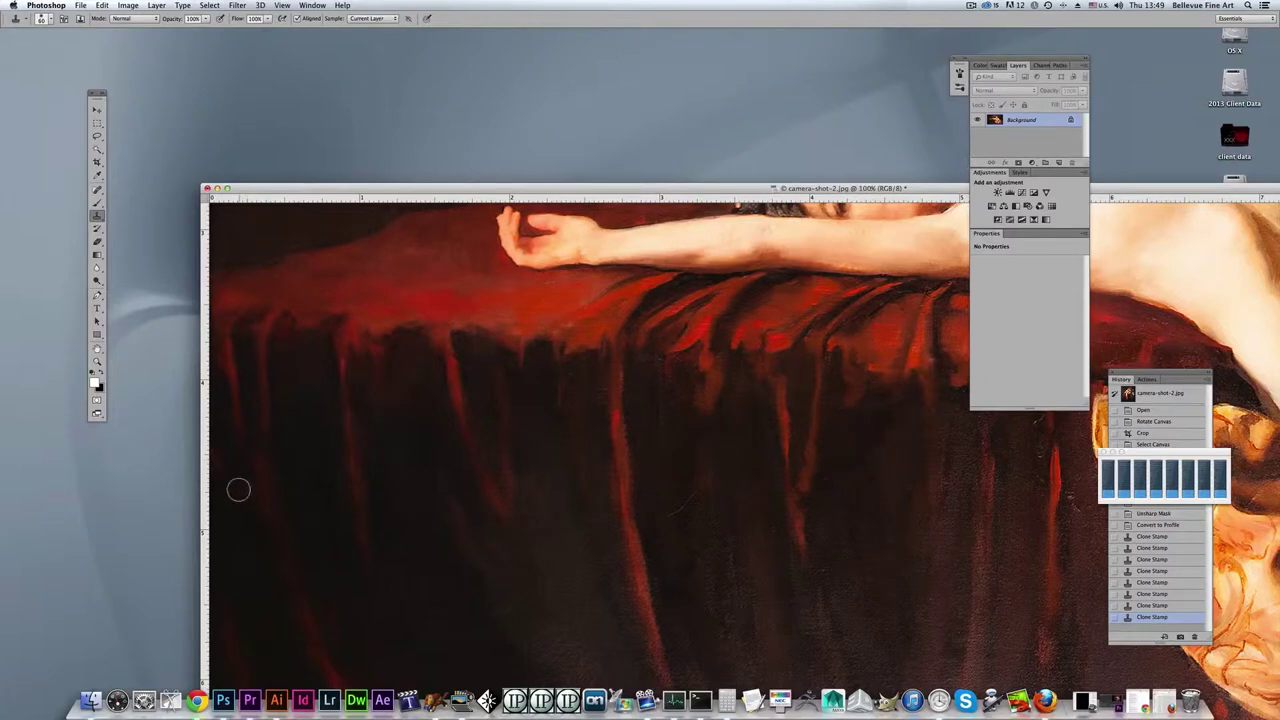
{"action": "key", "text": "super+z"}
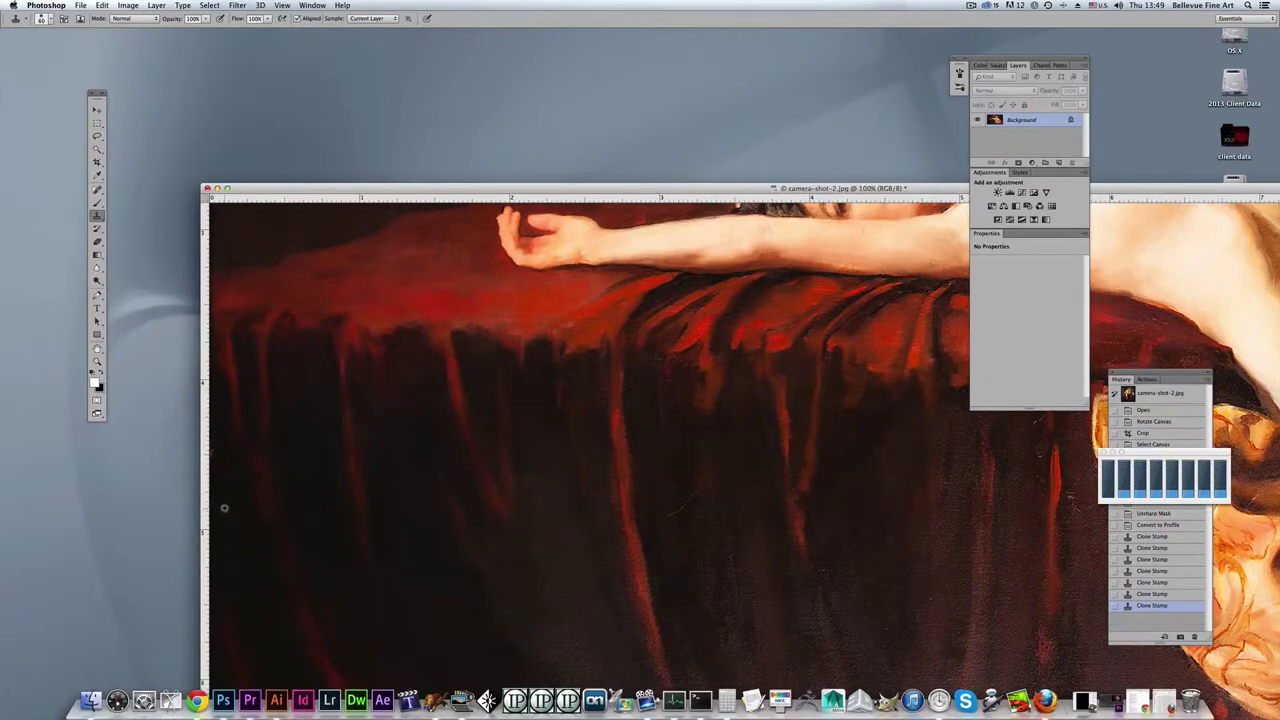
{"action": "left_click", "coordinate": [217, 457]}
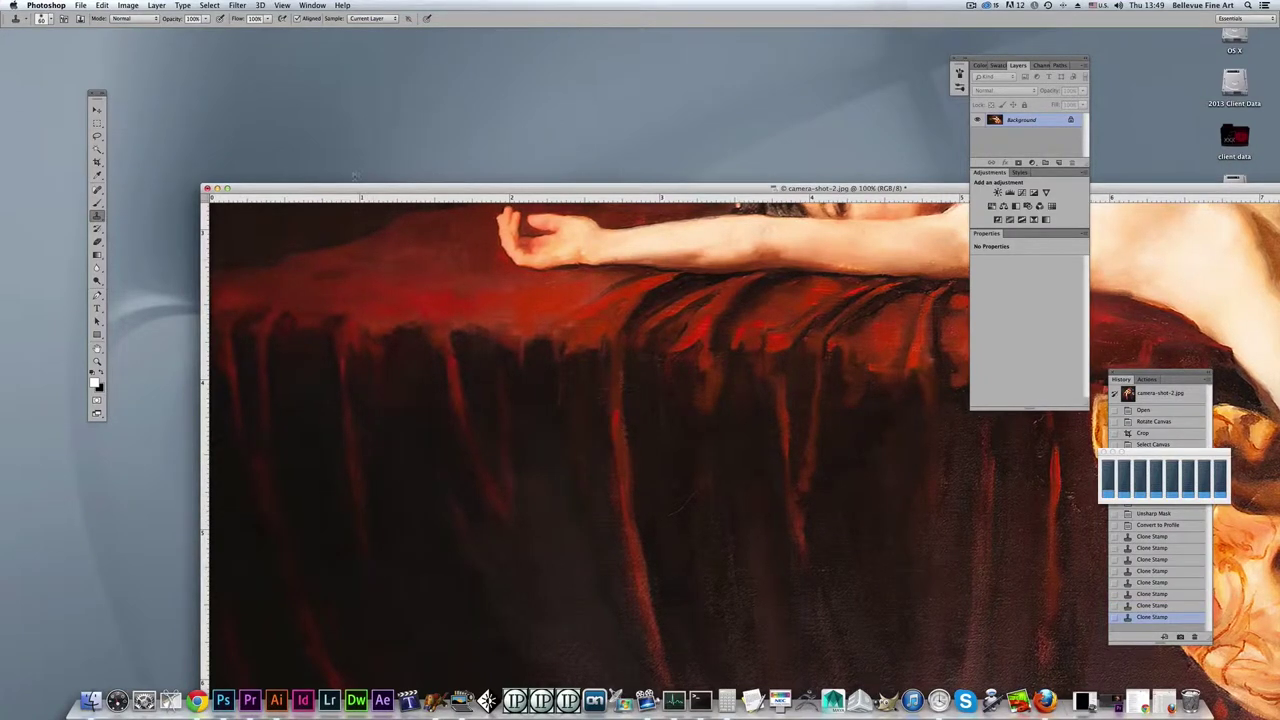
{"action": "left_click_drag", "start_coordinate": [353, 188], "coordinate": [278, 33]}
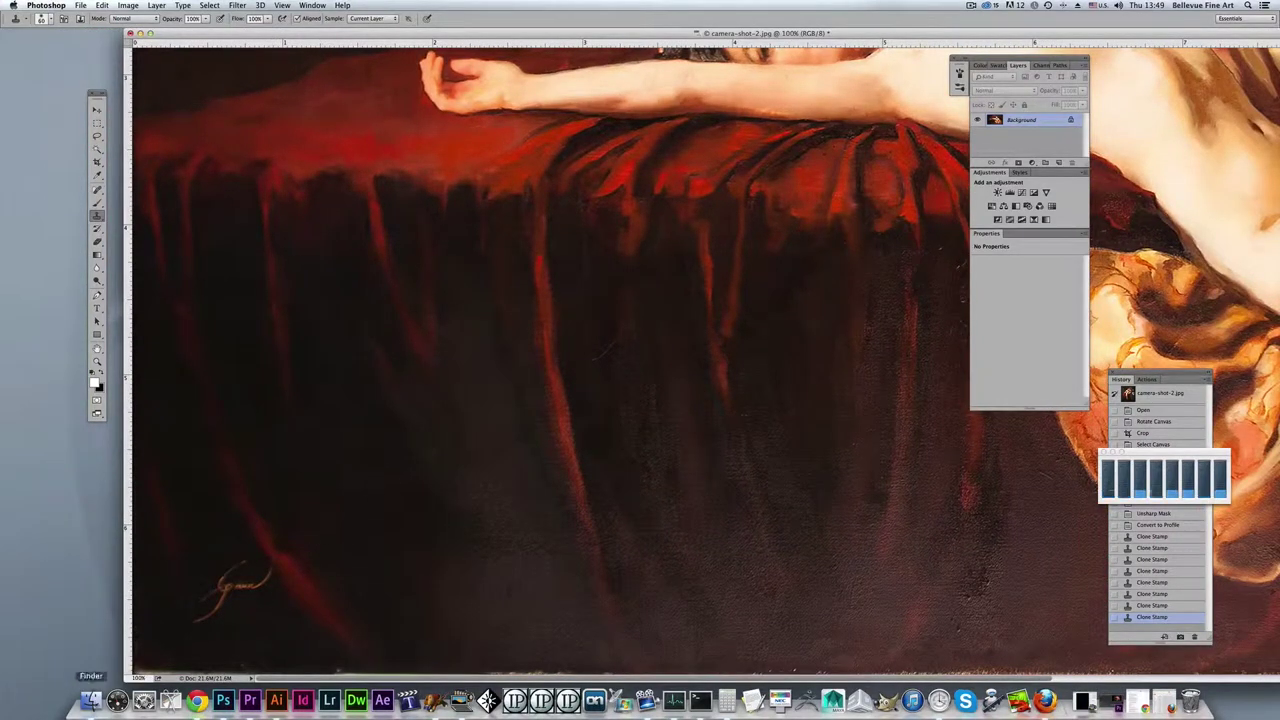
- Clone dark drapery along the lower-left corner and the painting's bottom edge
{"action": "left_click", "coordinate": [141, 490]}
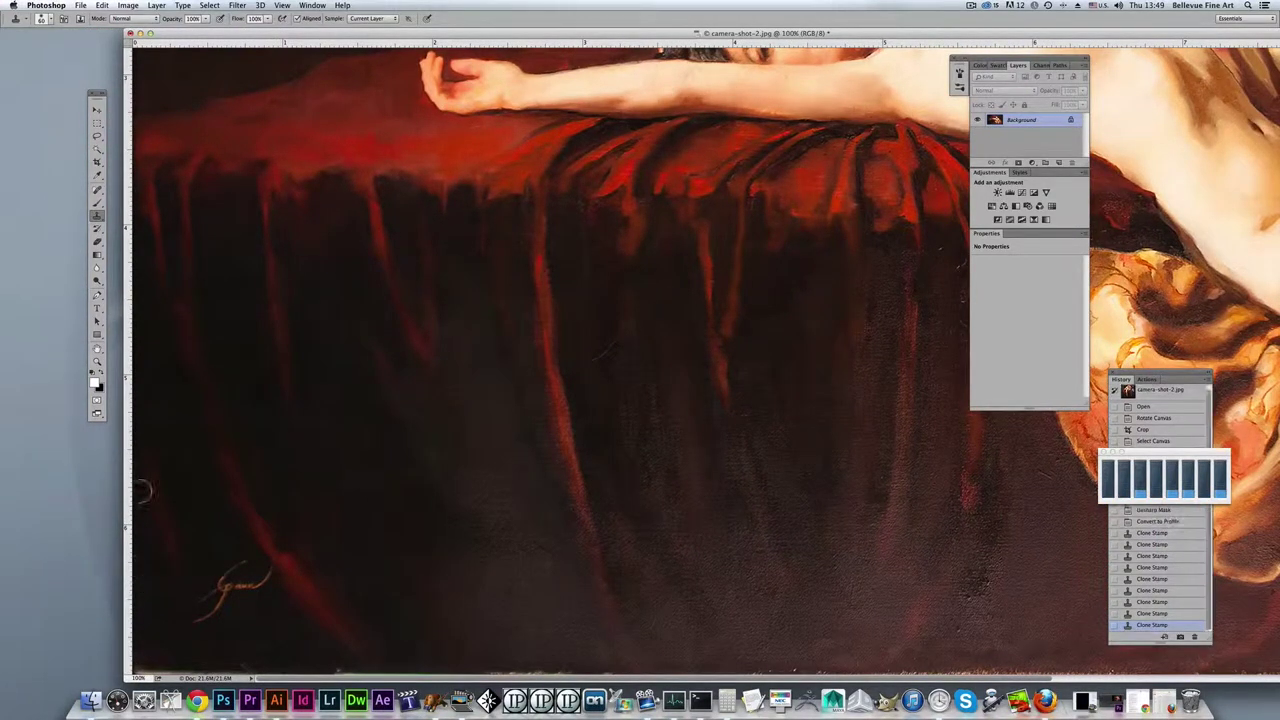
{"action": "left_click", "coordinate": [140, 662]}
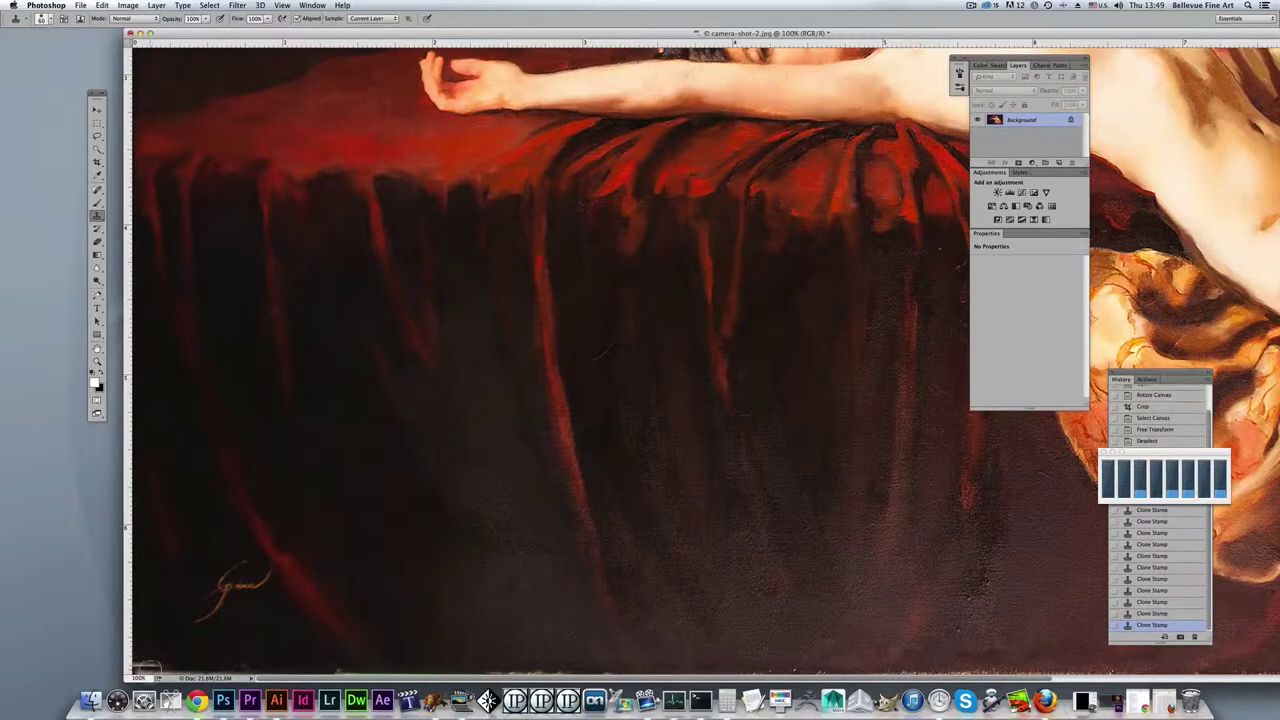
{"action": "mouse_move", "coordinate": [160, 649]}
{"action": "left_mouse_down"}
{"action": "mouse_move", "coordinate": [323, 670]}
{"action": "mouse_move", "coordinate": [313, 650]}
{"action": "mouse_move", "coordinate": [340, 669]}
{"action": "mouse_move", "coordinate": [496, 659]}
{"action": "mouse_move", "coordinate": [475, 658]}
{"action": "mouse_move", "coordinate": [482, 648]}
{"action": "mouse_move", "coordinate": [489, 664]}
{"action": "mouse_move", "coordinate": [468, 665]}
{"action": "mouse_move", "coordinate": [577, 674]}
{"action": "mouse_move", "coordinate": [569, 646]}
{"action": "mouse_move", "coordinate": [612, 655]}
{"action": "left_mouse_up"}
{"action": "scroll", "coordinate": [502, 678], "scroll_direction": "right", "scroll_amount": 2}
{"action": "left_click_drag", "start_coordinate": [706, 661], "coordinate": [870, 662]}
{"action": "left_click_drag", "start_coordinate": [805, 33], "coordinate": [525, 33]}
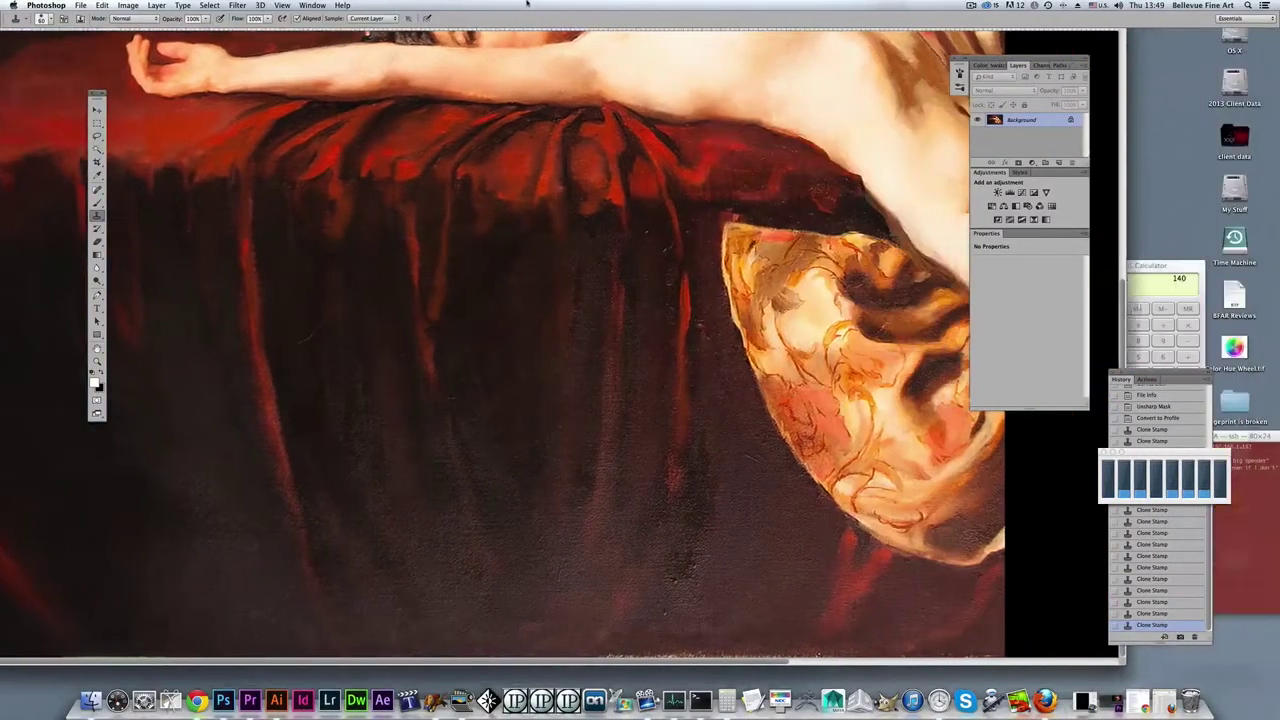
{"action": "mouse_move", "coordinate": [623, 654]}
{"action": "left_mouse_down"}
{"action": "mouse_move", "coordinate": [591, 667]}
{"action": "mouse_move", "coordinate": [705, 668]}
{"action": "left_mouse_up"}
{"action": "mouse_move", "coordinate": [800, 662]}
{"action": "left_mouse_down"}
{"action": "mouse_move", "coordinate": [724, 665]}
{"action": "mouse_move", "coordinate": [849, 657]}
{"action": "left_mouse_up"}
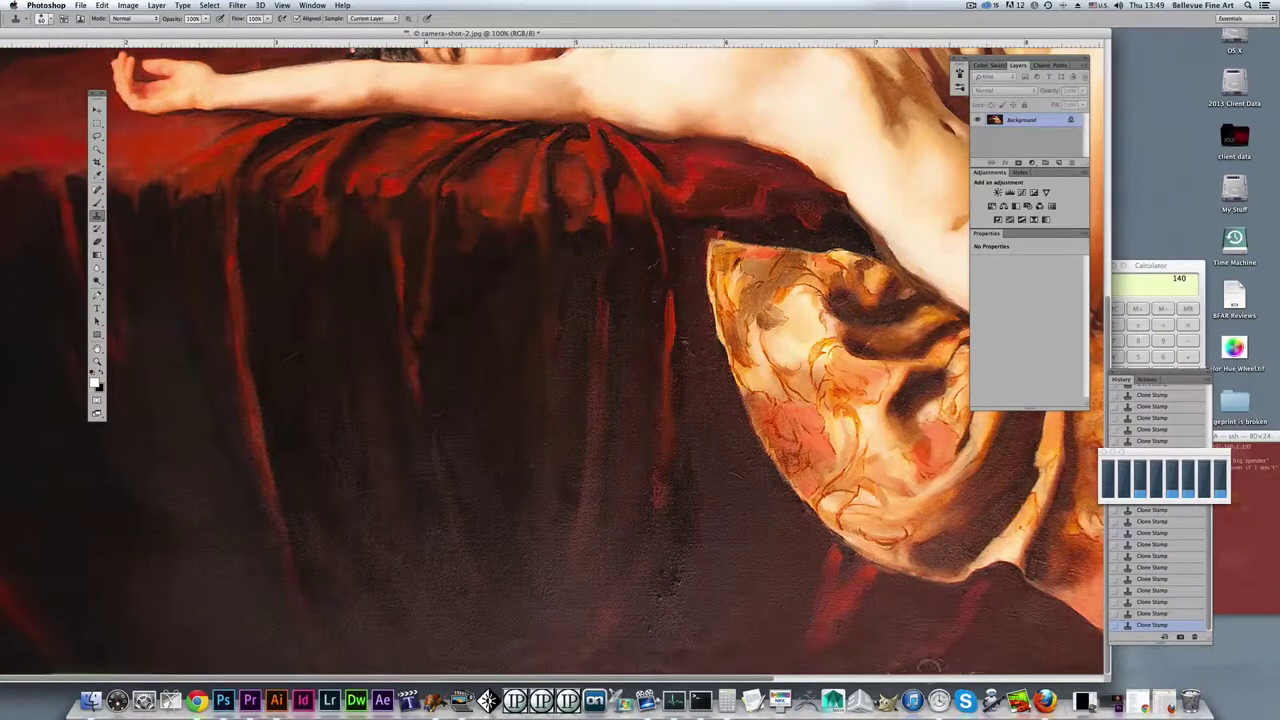
{"action": "scroll", "coordinate": [971, 614], "scroll_direction": "right", "scroll_amount": 10}
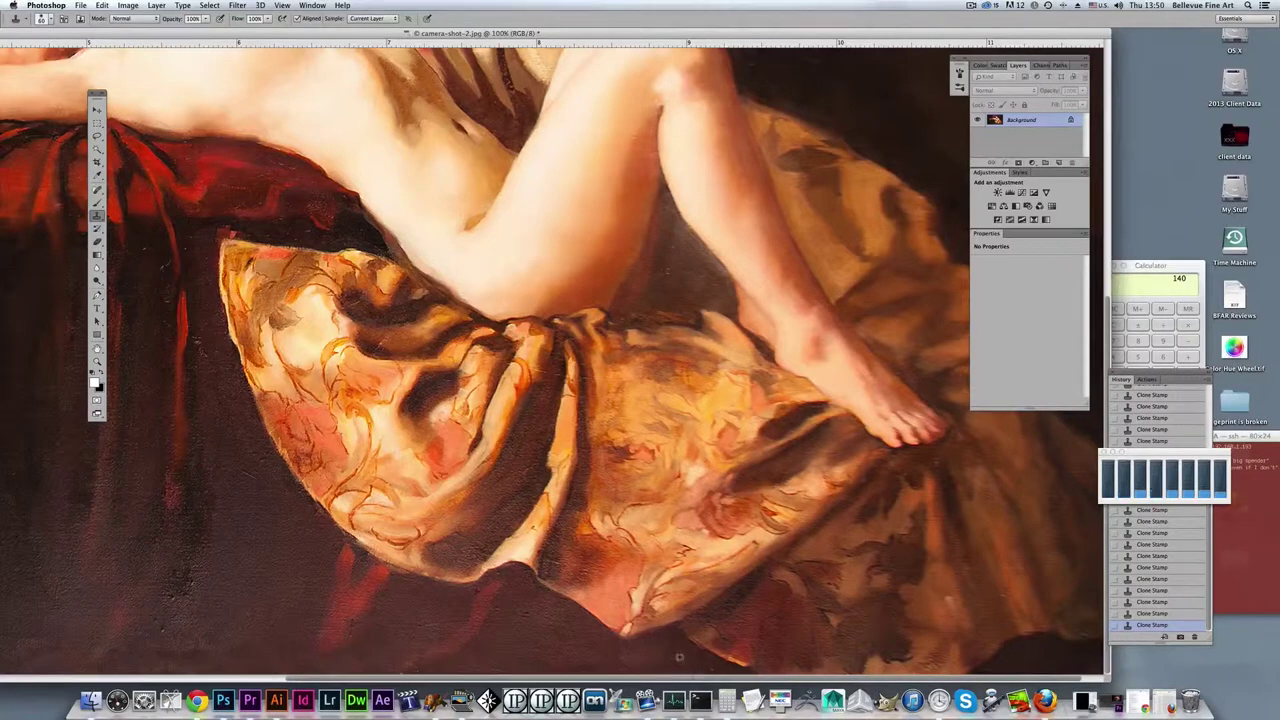
- Clone dark background over the orange smudge on the right edge, then pan back to the face
{"action": "scroll", "coordinate": [1020, 652], "scroll_direction": "right", "scroll_amount": 1}
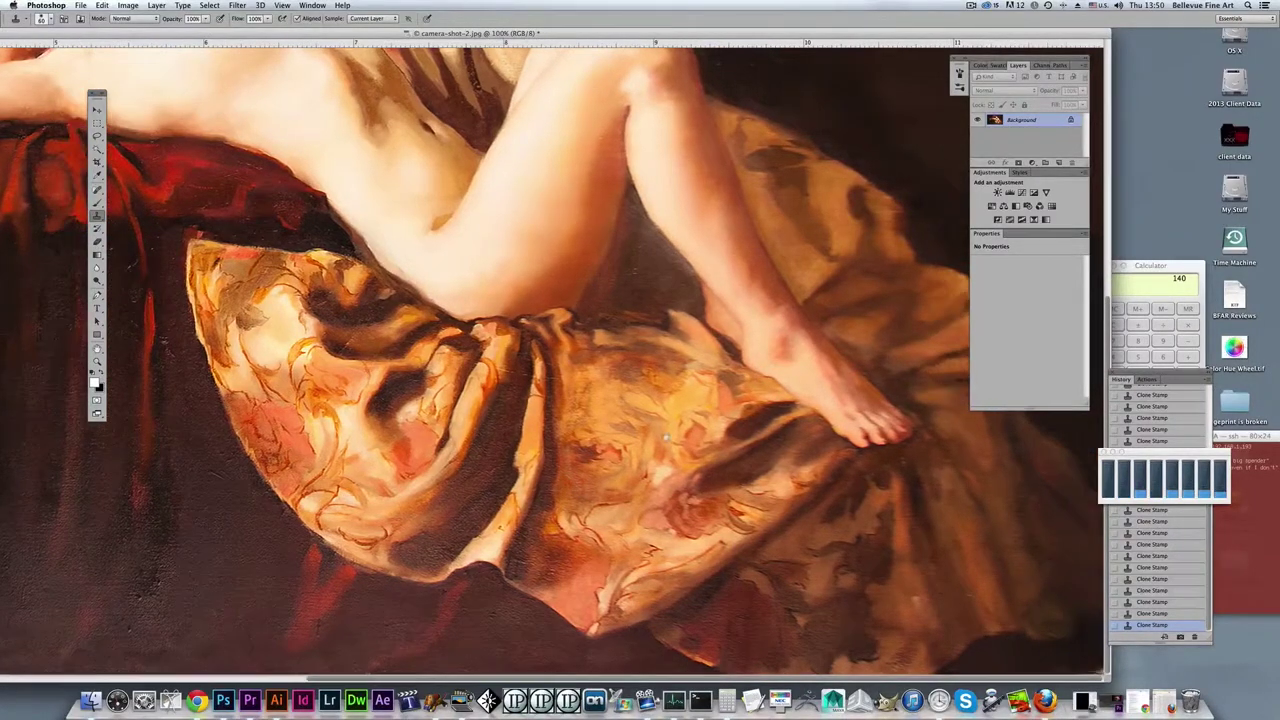
{"action": "double_click", "coordinate": [739, 38]}
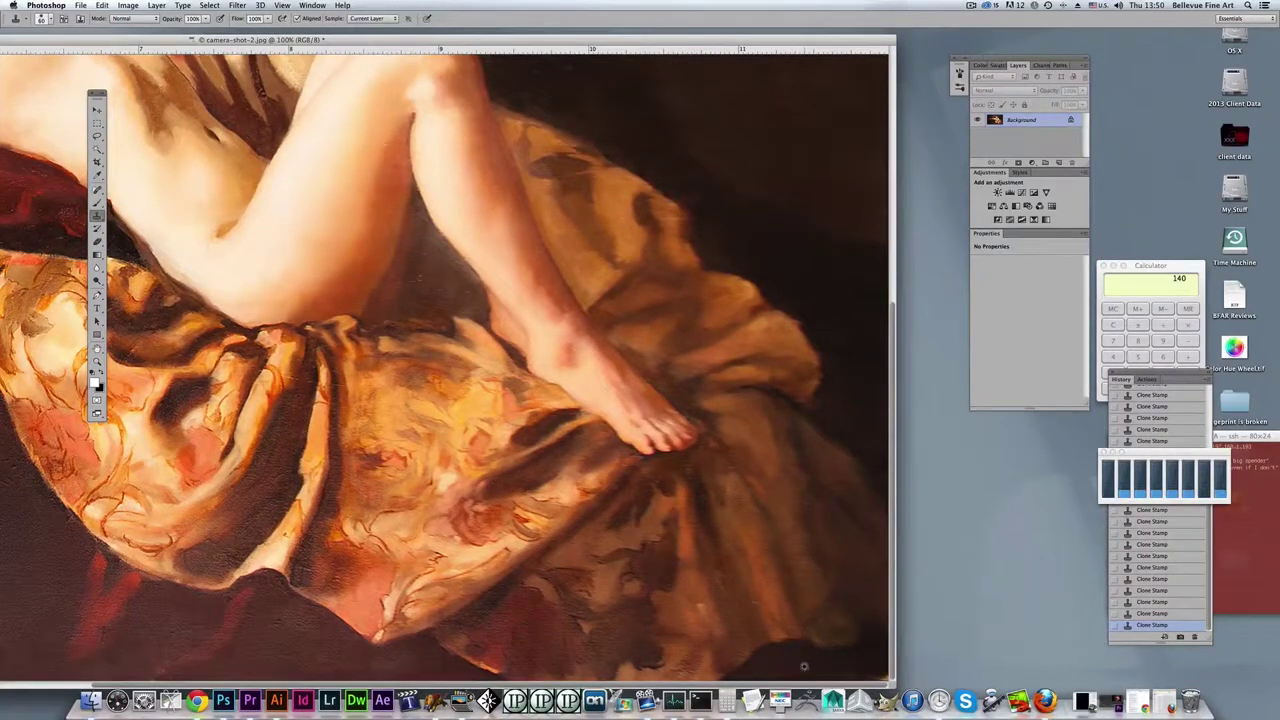
{"action": "scroll", "coordinate": [823, 289], "scroll_direction": "up", "scroll_amount": 5}
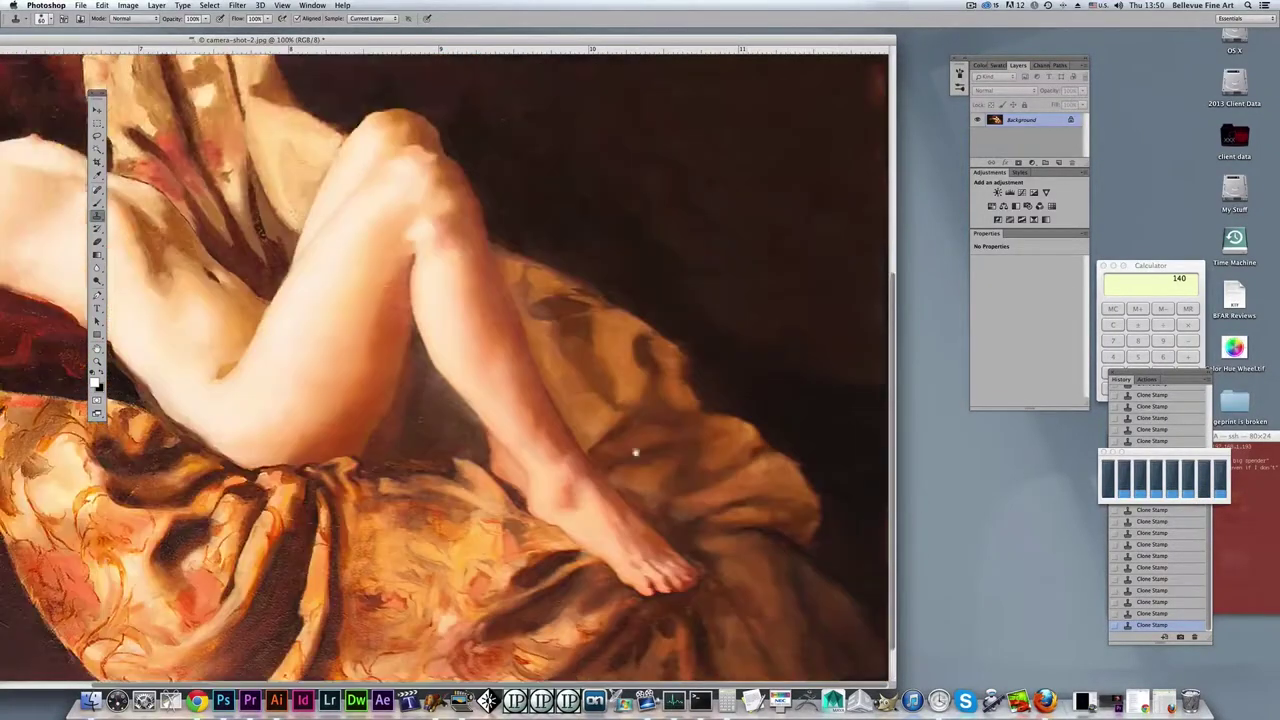
{"action": "scroll", "coordinate": [743, 323], "scroll_direction": "up", "scroll_amount": 2}
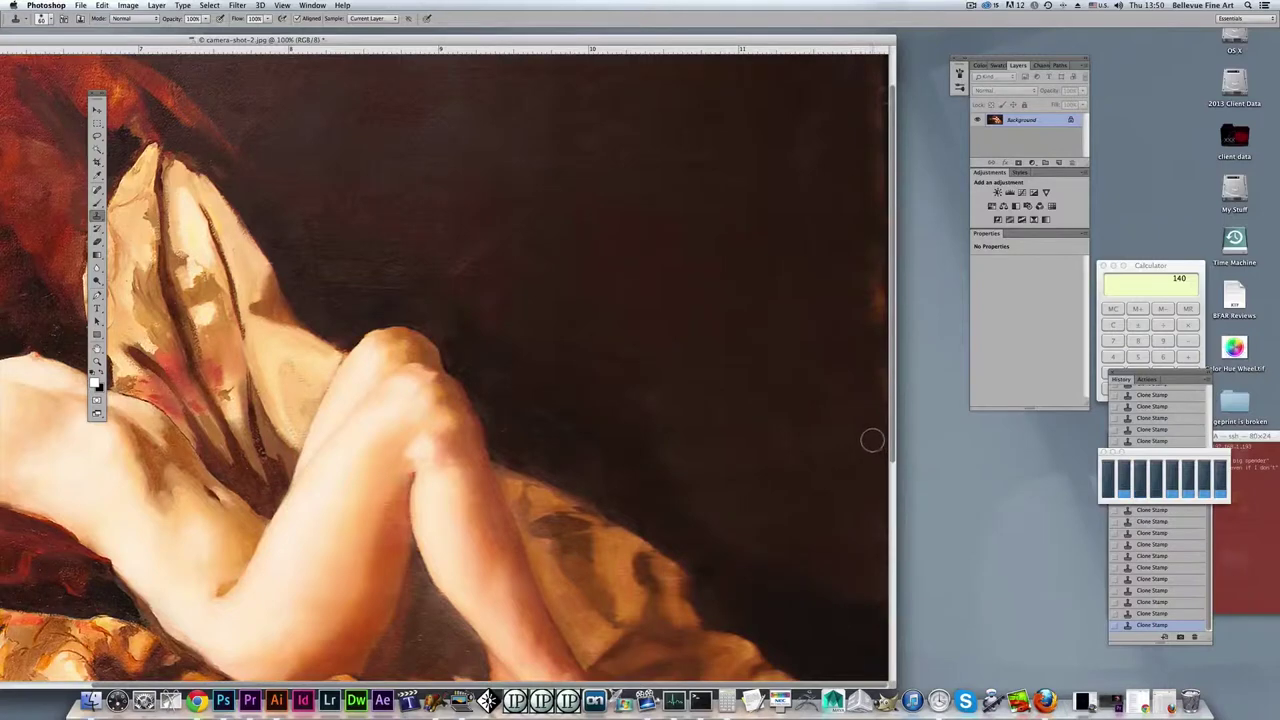
{"action": "mouse_move", "coordinate": [871, 391]}
{"action": "left_mouse_down"}
{"action": "mouse_move", "coordinate": [878, 267]}
{"action": "mouse_move", "coordinate": [868, 207]}
{"action": "mouse_move", "coordinate": [857, 216]}
{"action": "mouse_move", "coordinate": [877, 203]}
{"action": "mouse_move", "coordinate": [863, 152]}
{"action": "left_mouse_up"}
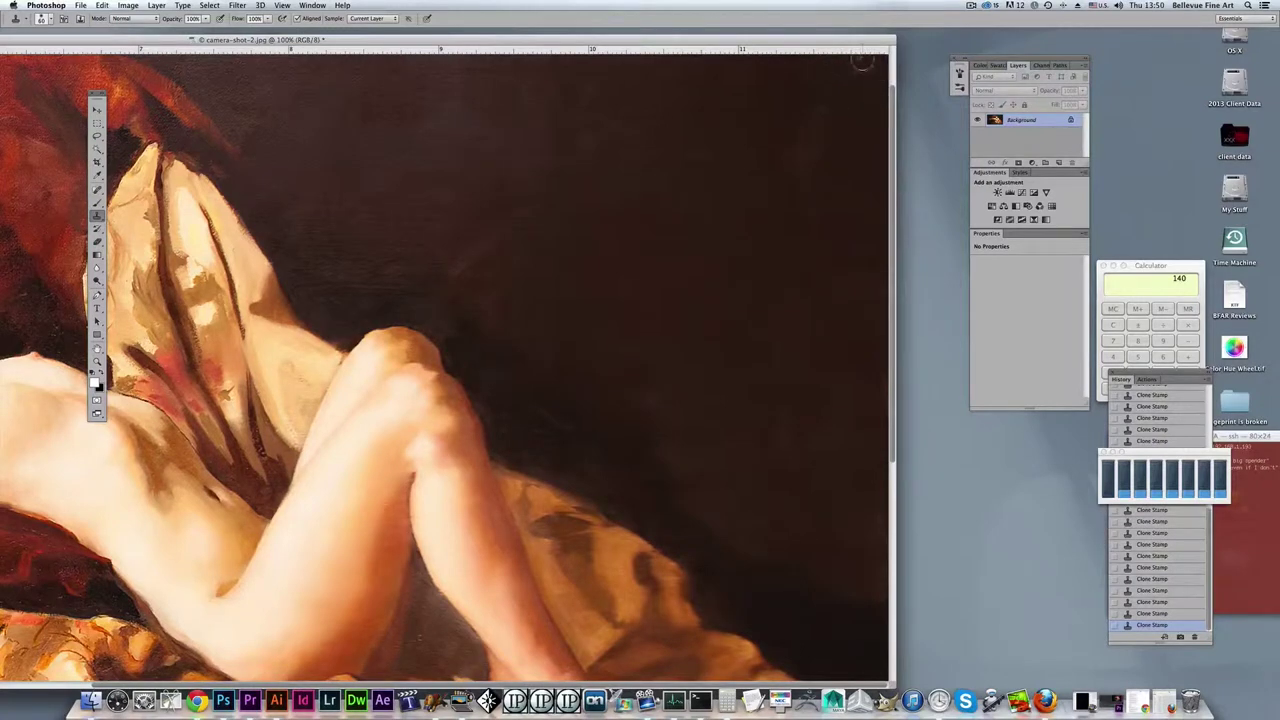
{"action": "scroll", "coordinate": [498, 120], "scroll_direction": "up", "scroll_amount": 3}
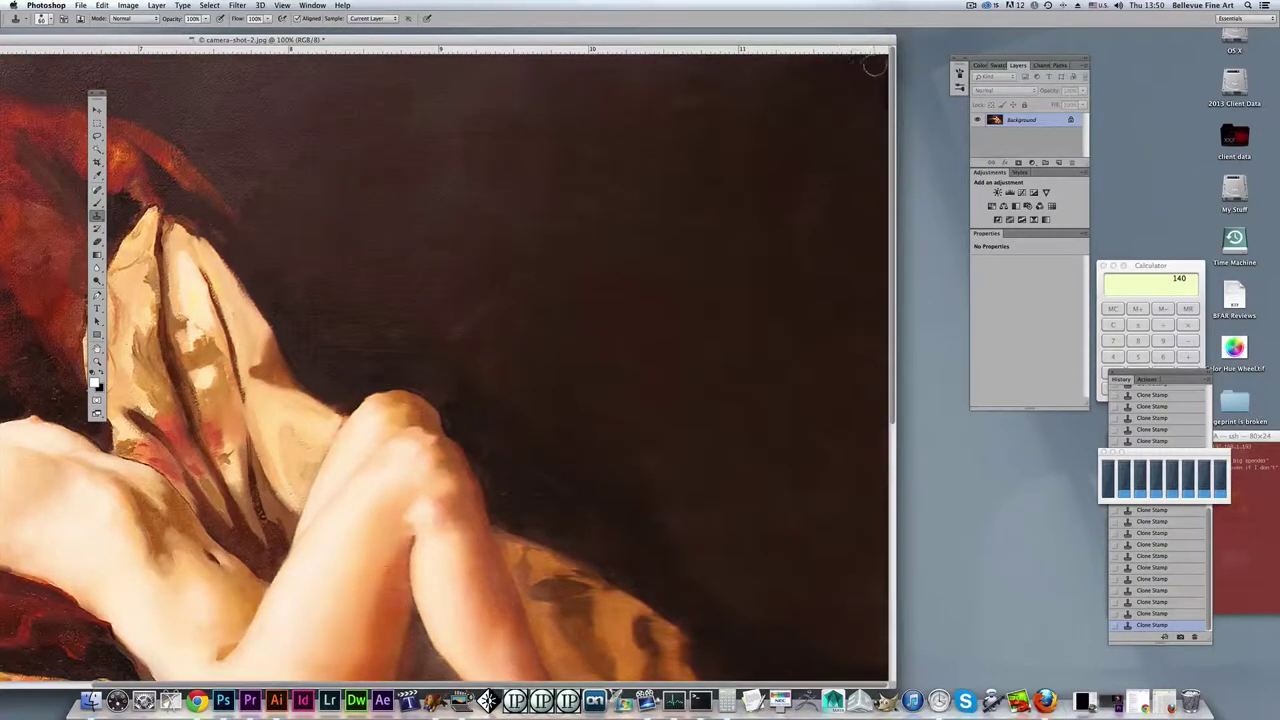
{"action": "left_click_drag", "start_coordinate": [255, 44], "coordinate": [387, 146]}
{"action": "left_click_drag", "start_coordinate": [293, 262], "coordinate": [793, 305]}
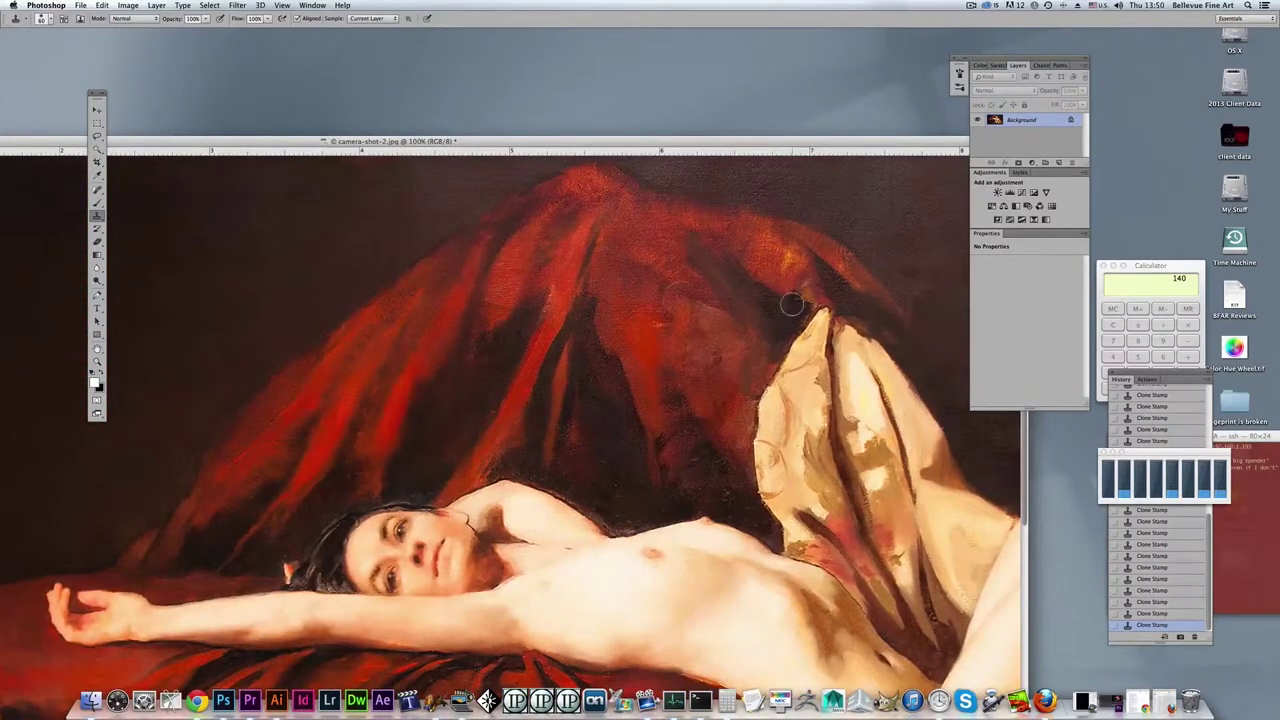
- Zoom out to the whole painting, centre the window, and save the file
{"action": "key", "text": "super+minus"}
{"action": "key", "text": "super+minus"}
{"action": "key", "text": "super+minus"}
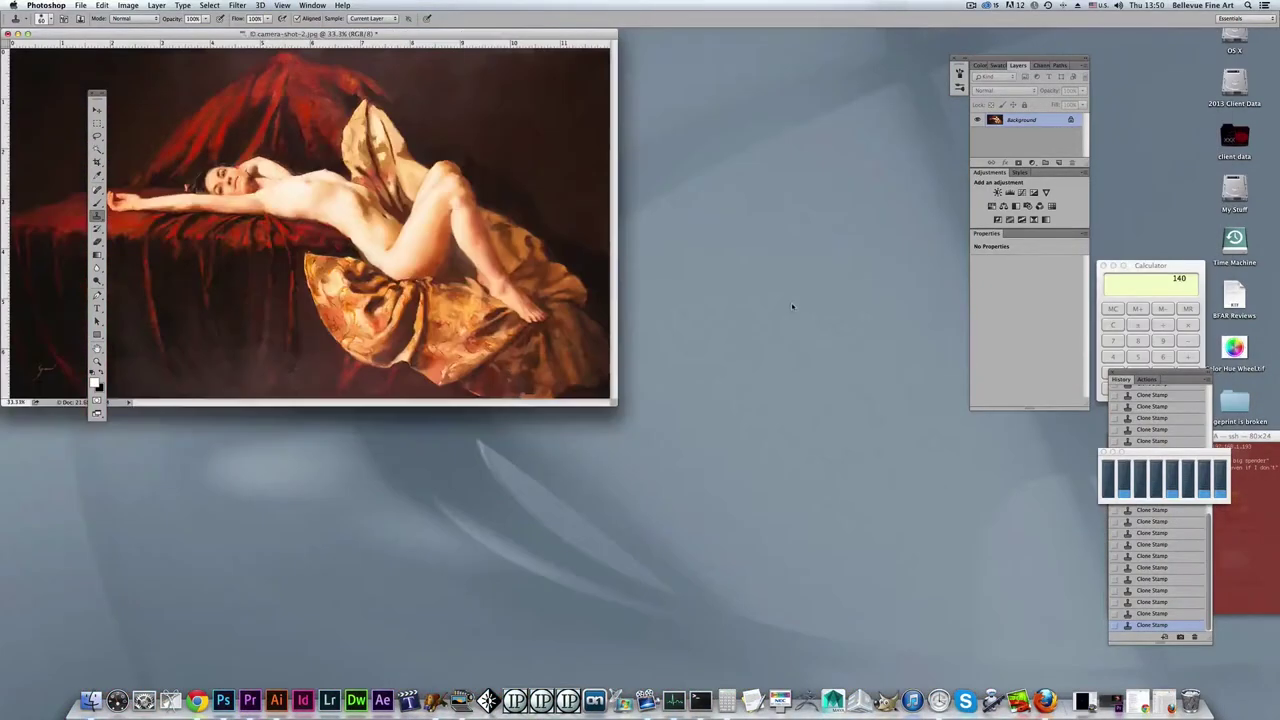
{"action": "left_click_drag", "start_coordinate": [297, 40], "coordinate": [478, 215]}
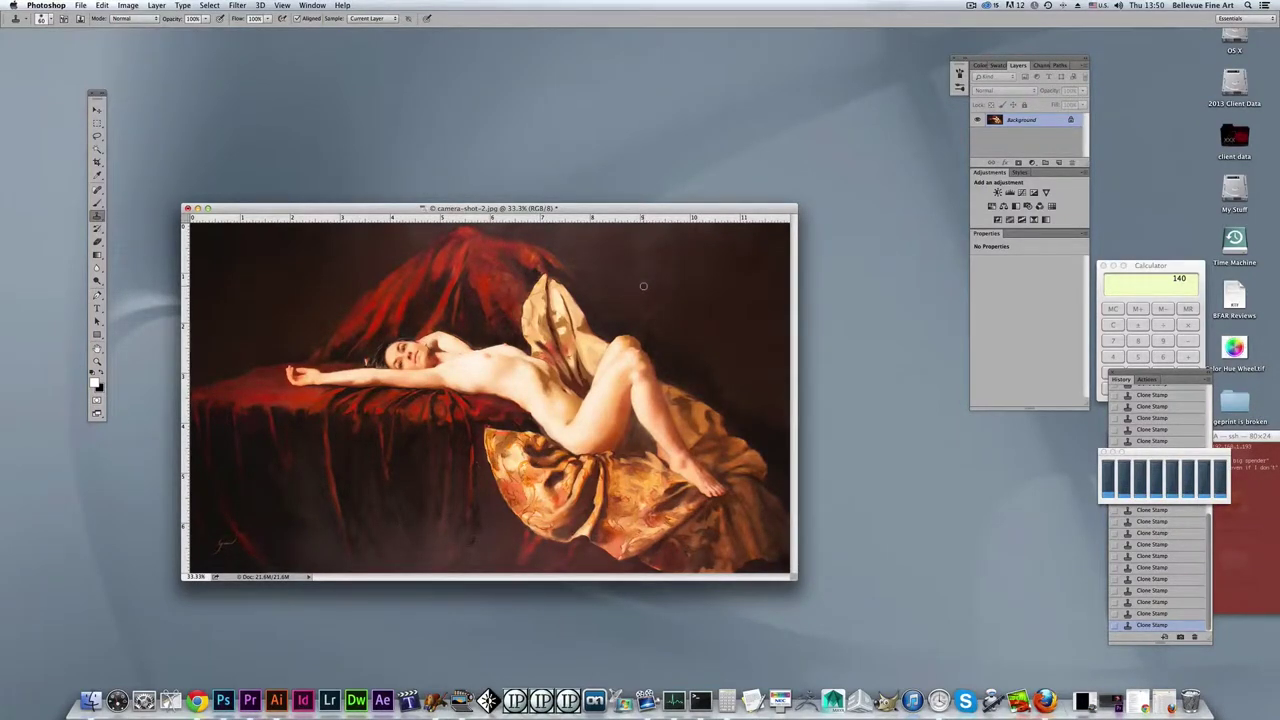
{"action": "key", "text": "super+s"}
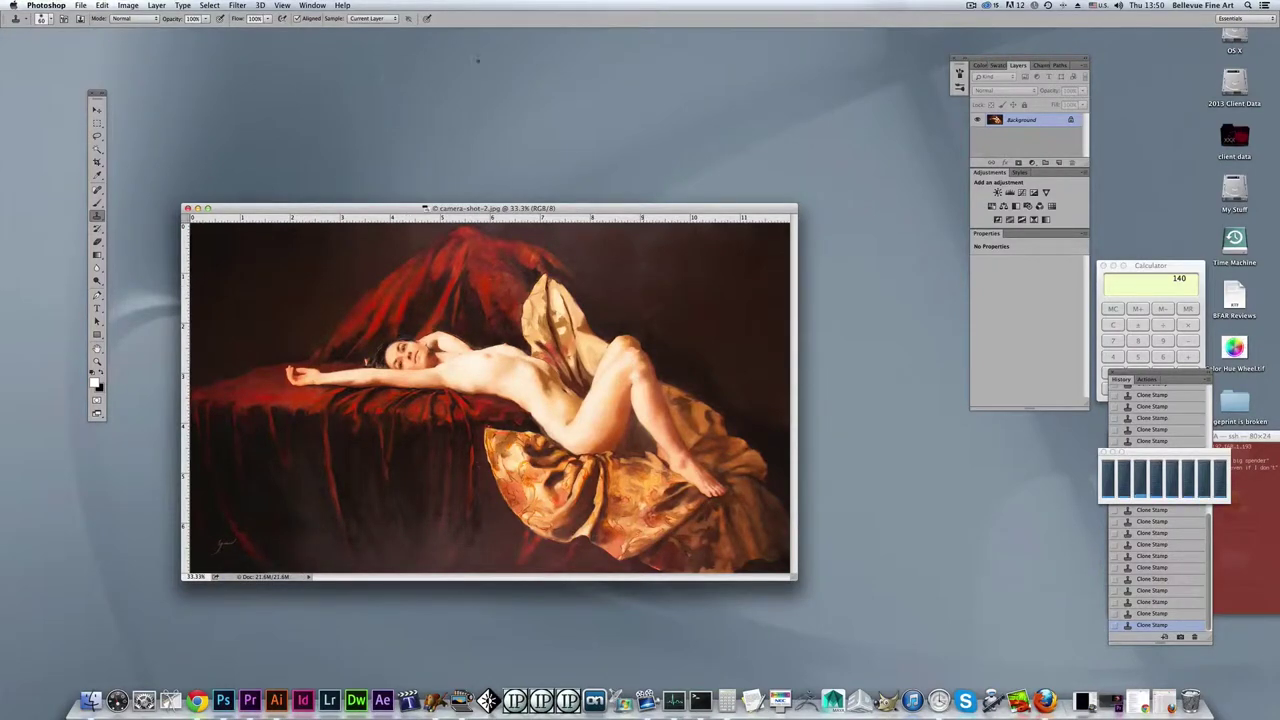
- Clone out a blemish near the bottom of the painting
{"action": "left_click_drag", "start_coordinate": [327, 209], "coordinate": [322, 148]}
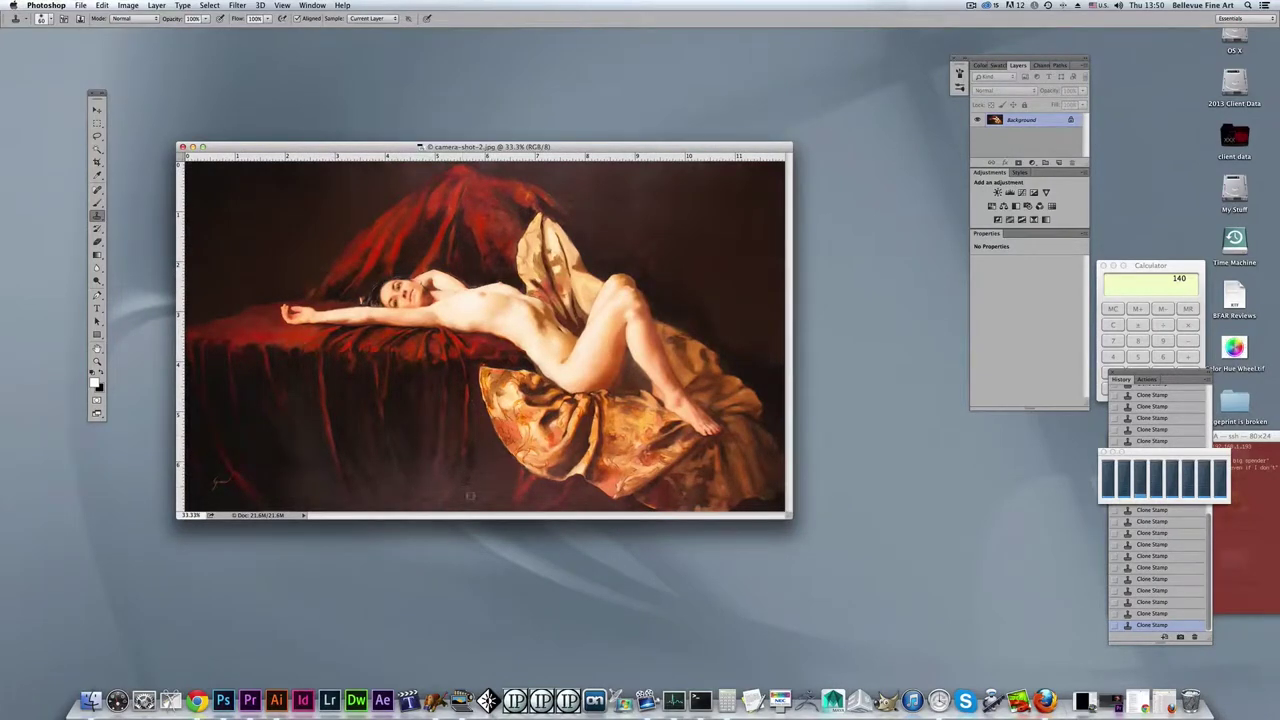
{"action": "left_click", "coordinate": [470, 495]}
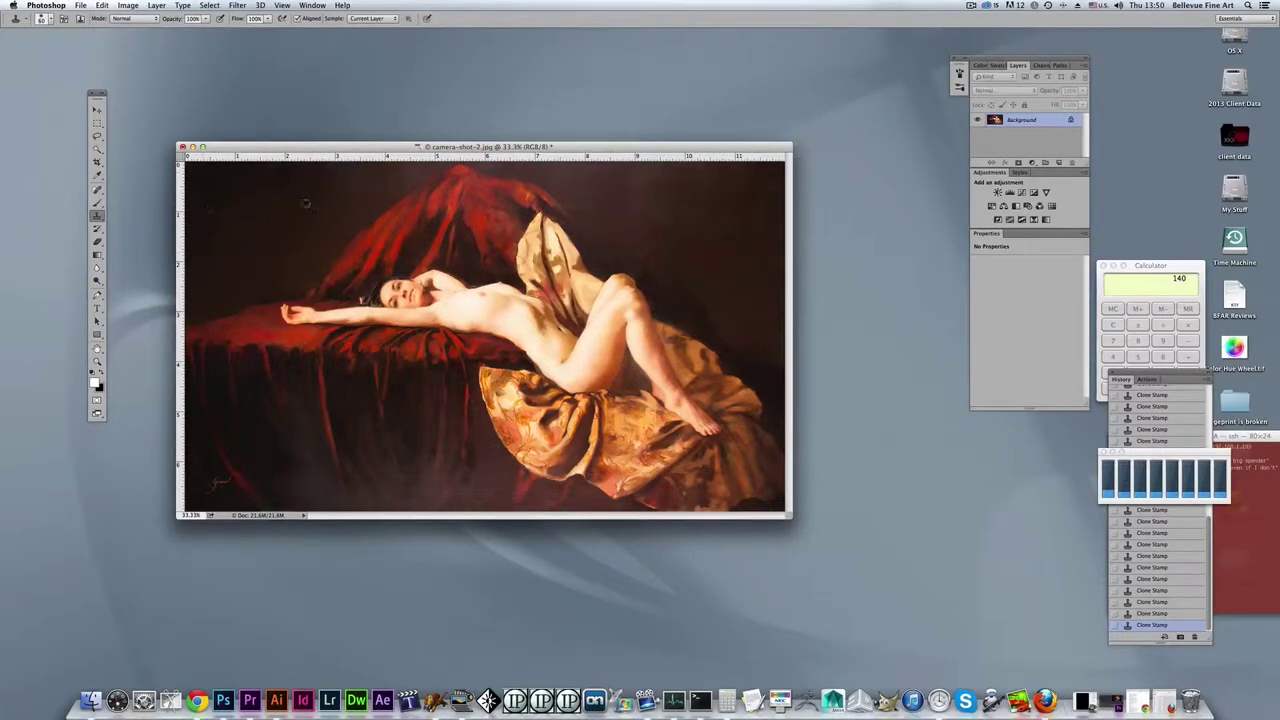
{"action": "left_click_drag", "start_coordinate": [335, 152], "coordinate": [311, 131]}
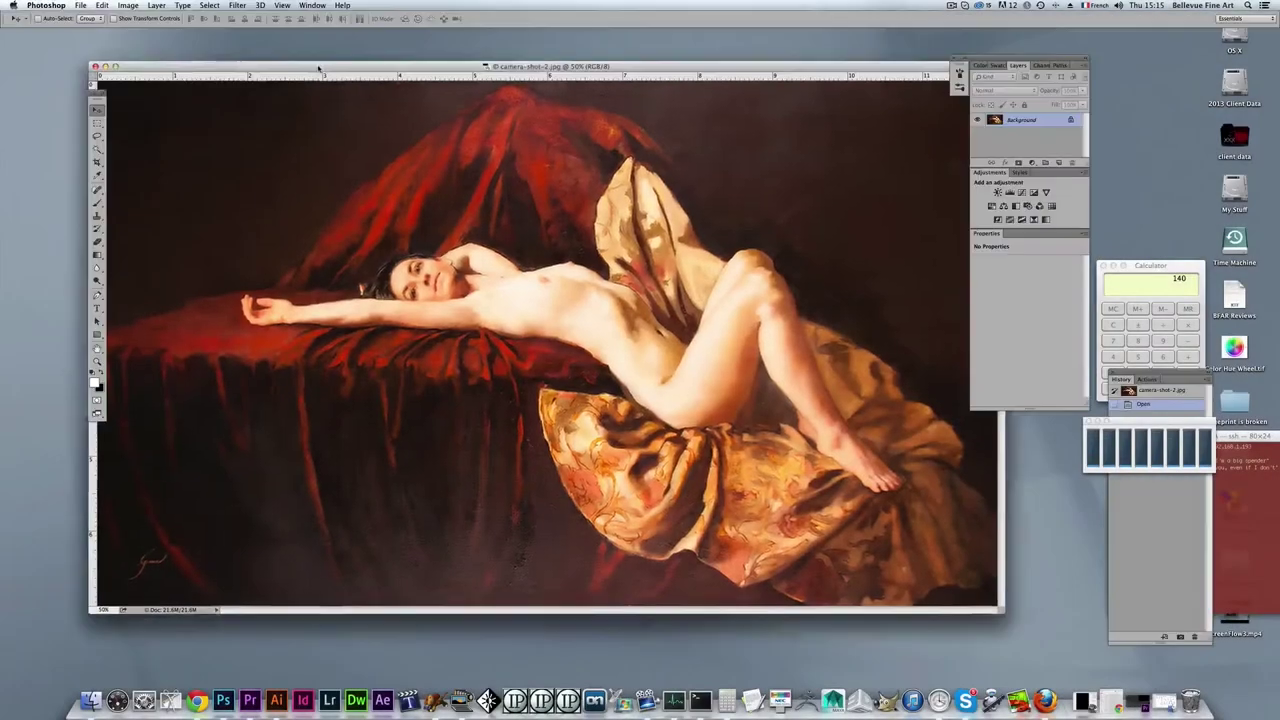
{"action": "left_click_drag", "start_coordinate": [318, 68], "coordinate": [325, 66]}
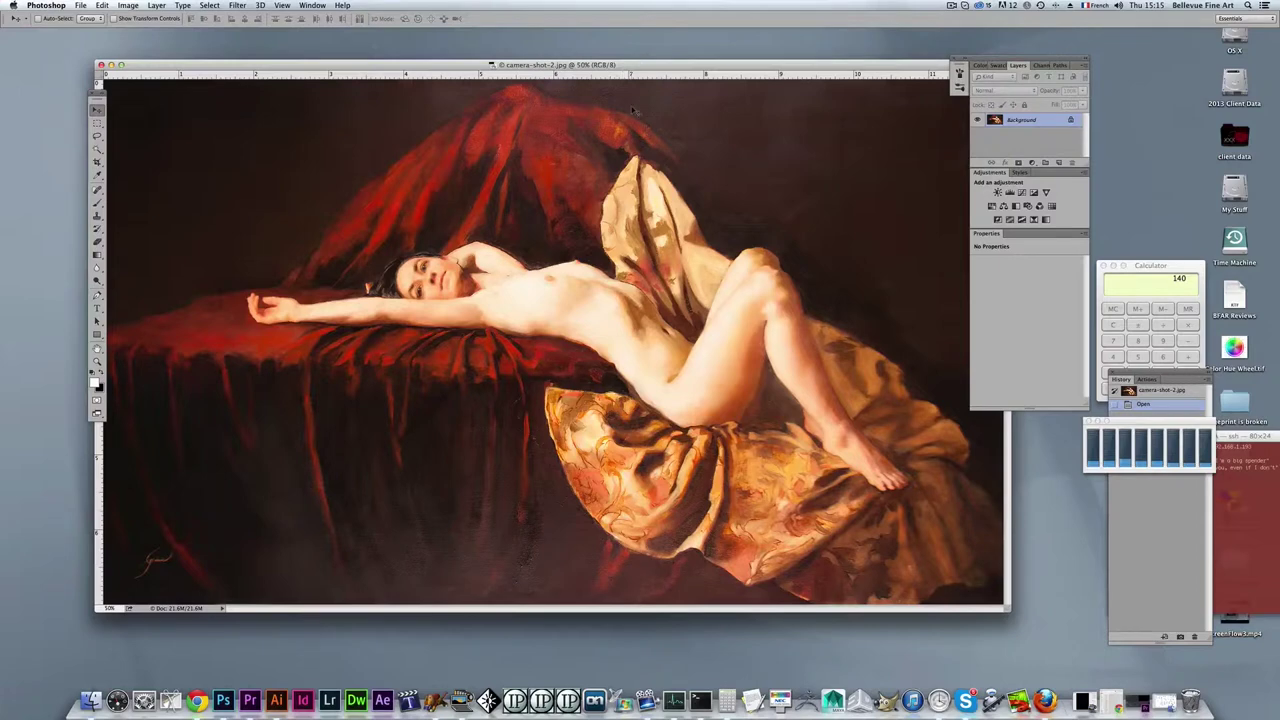
{"action": "key", "text": "super+alt+i"}
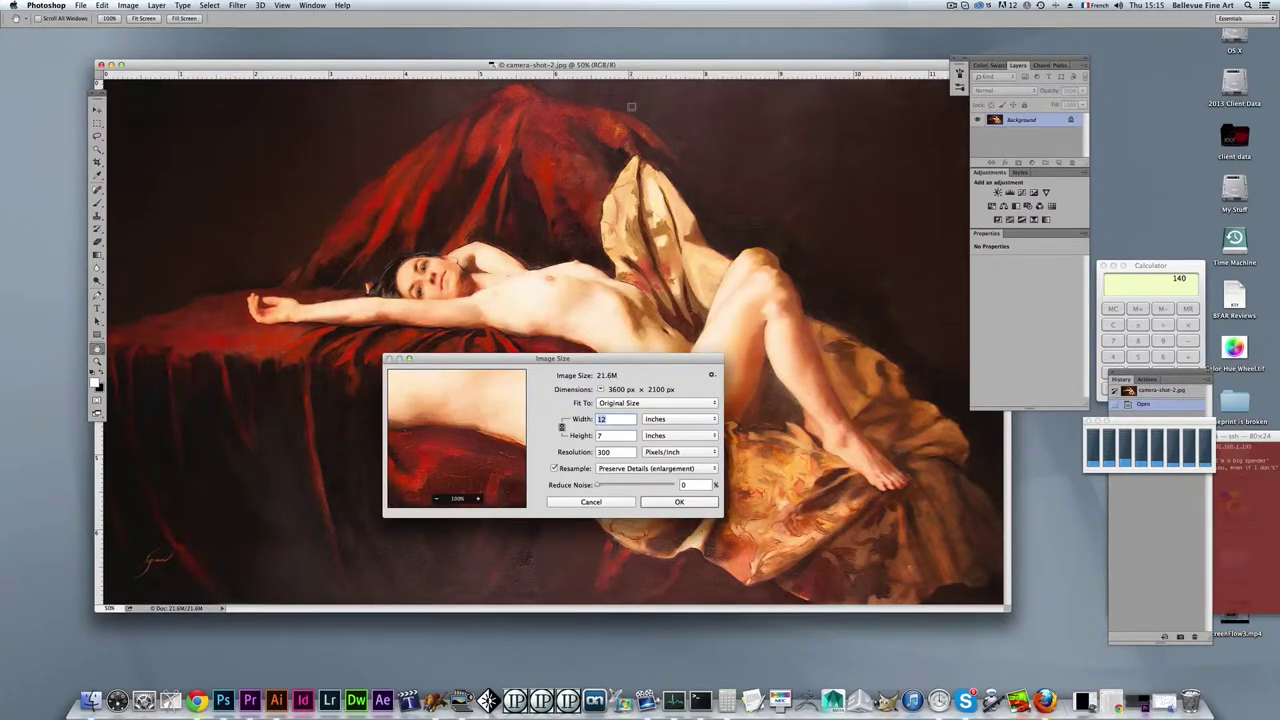
{"action": "left_click", "coordinate": [603, 437]}
{"action": "left_click_drag", "start_coordinate": [630, 364], "coordinate": [580, 365]}
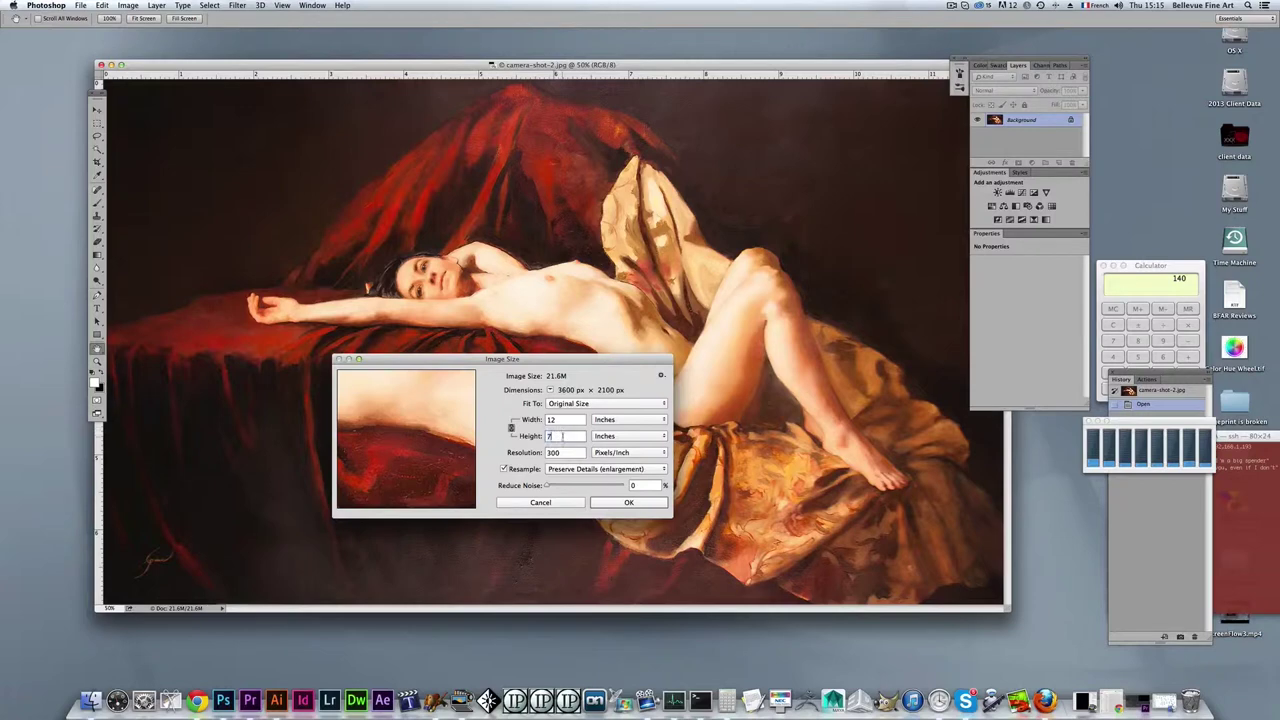
{"action": "left_click", "coordinate": [566, 421]}
{"action": "left_click", "coordinate": [563, 421]}
{"action": "left_click_drag", "start_coordinate": [583, 357], "coordinate": [560, 406]}
{"action": "left_click", "coordinate": [533, 553]}
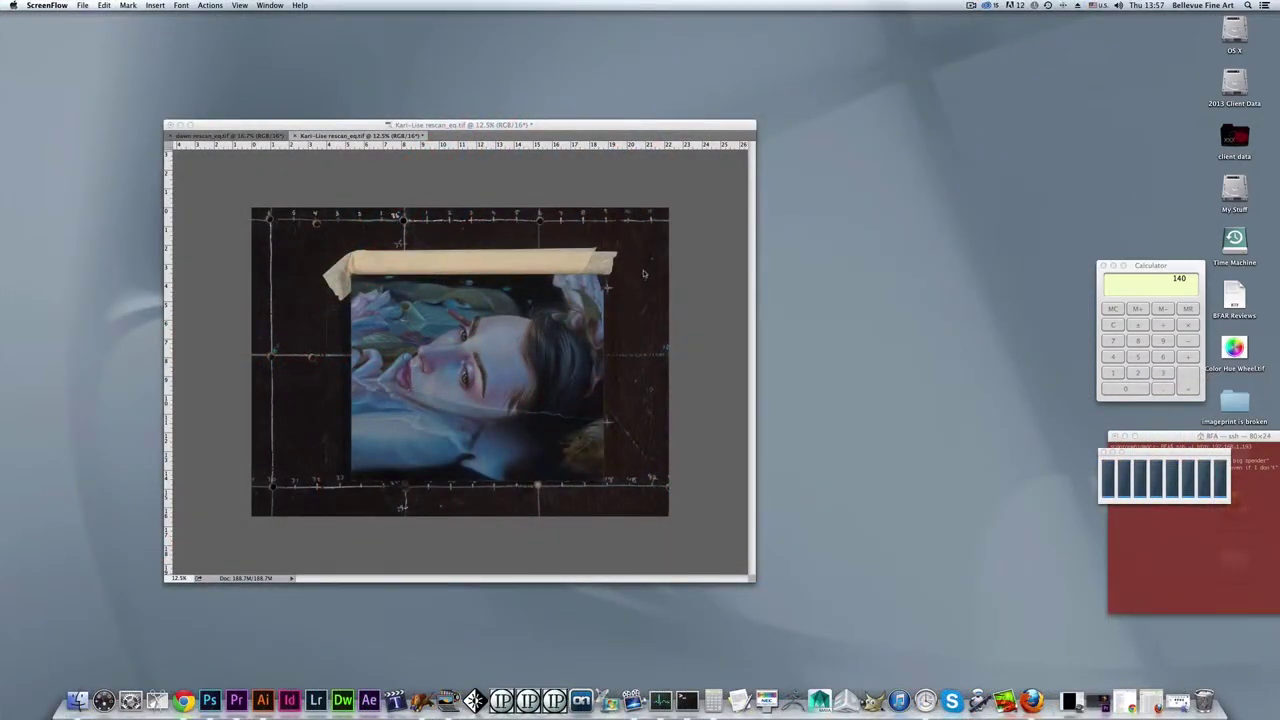
- Activate Photoshop, enlarge and reposition the rescan window, and zoom the portrait to 50%
{"action": "left_click", "coordinate": [752, 577]}
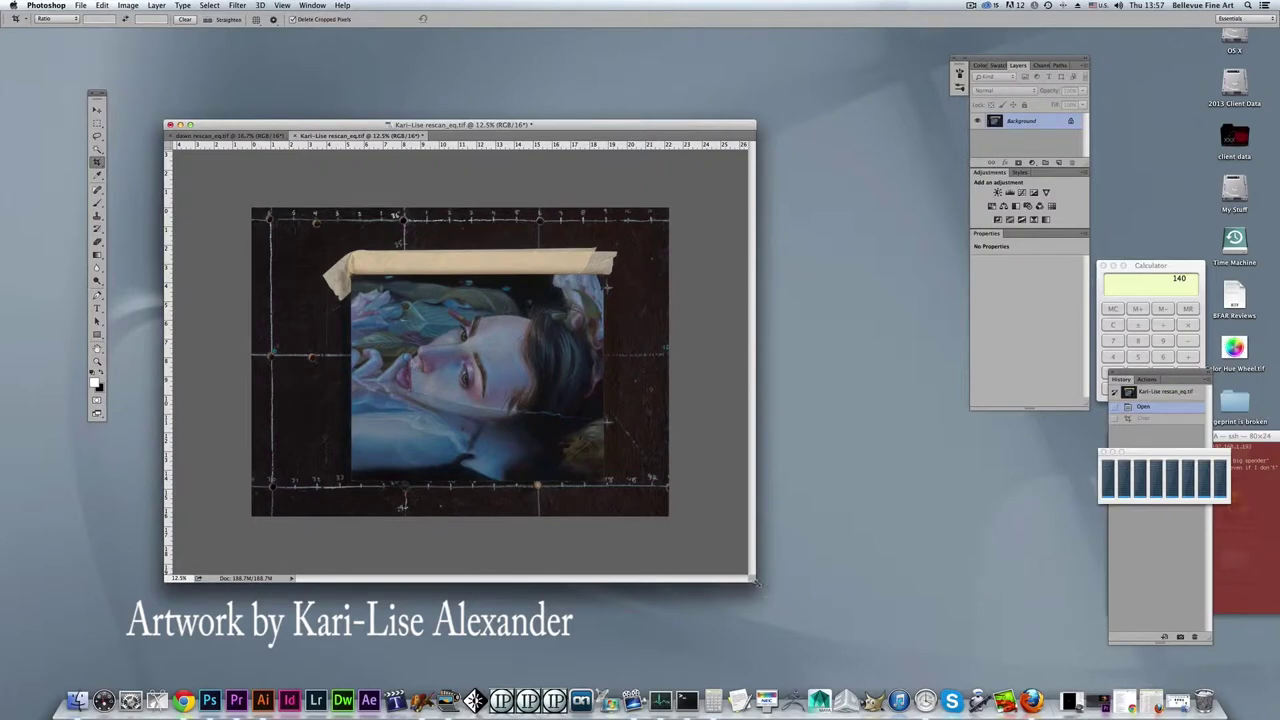
{"action": "left_click_drag", "start_coordinate": [756, 581], "coordinate": [846, 622]}
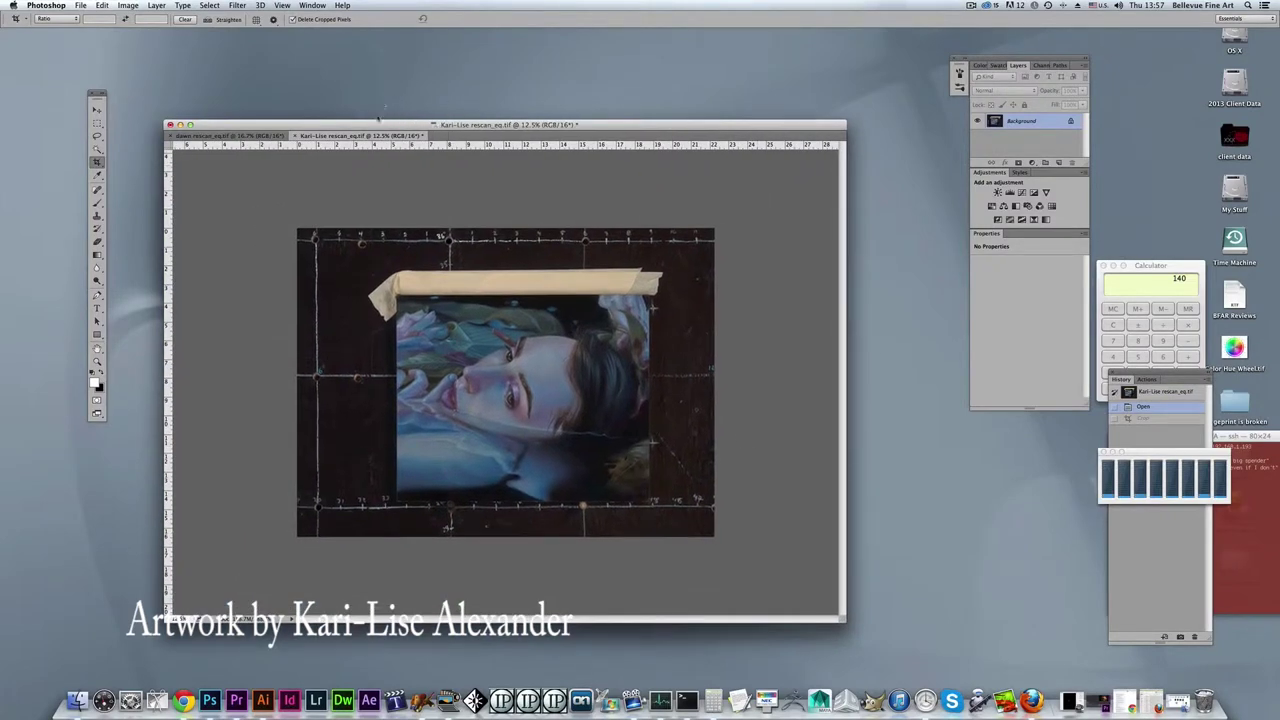
{"action": "left_click_drag", "start_coordinate": [380, 124], "coordinate": [330, 106]}
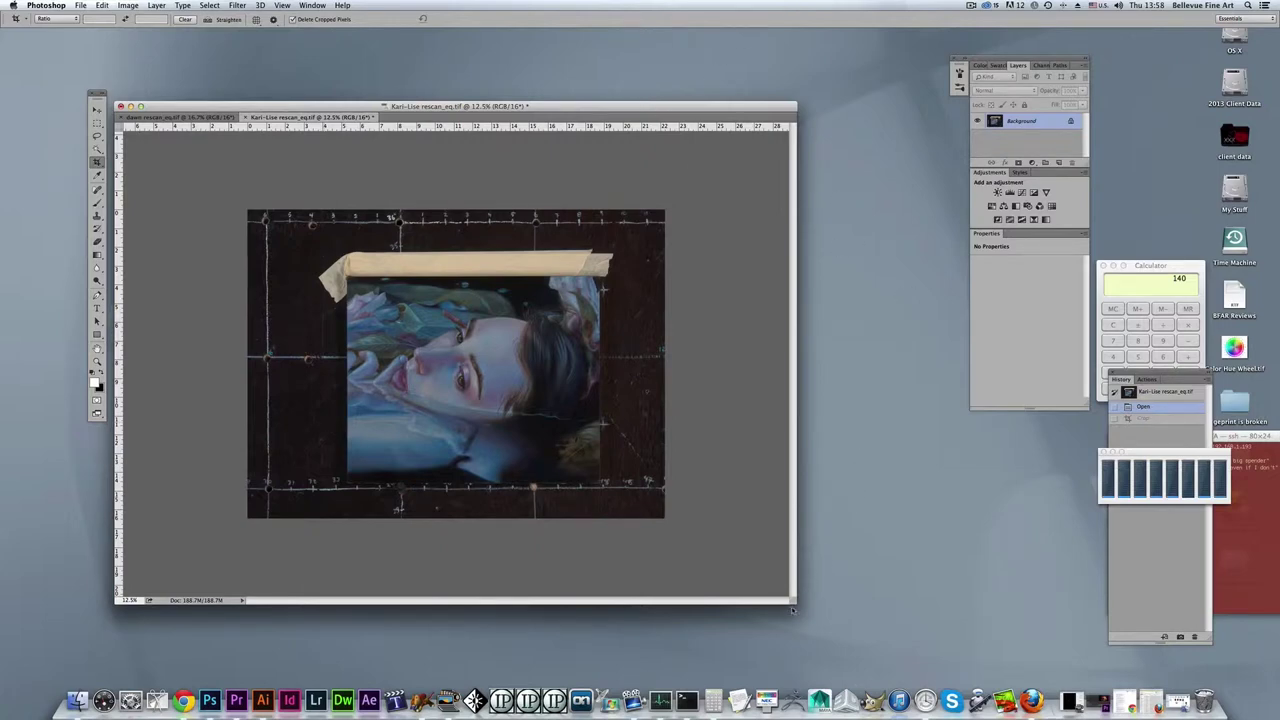
{"action": "left_click_drag", "start_coordinate": [796, 603], "coordinate": [885, 643]}
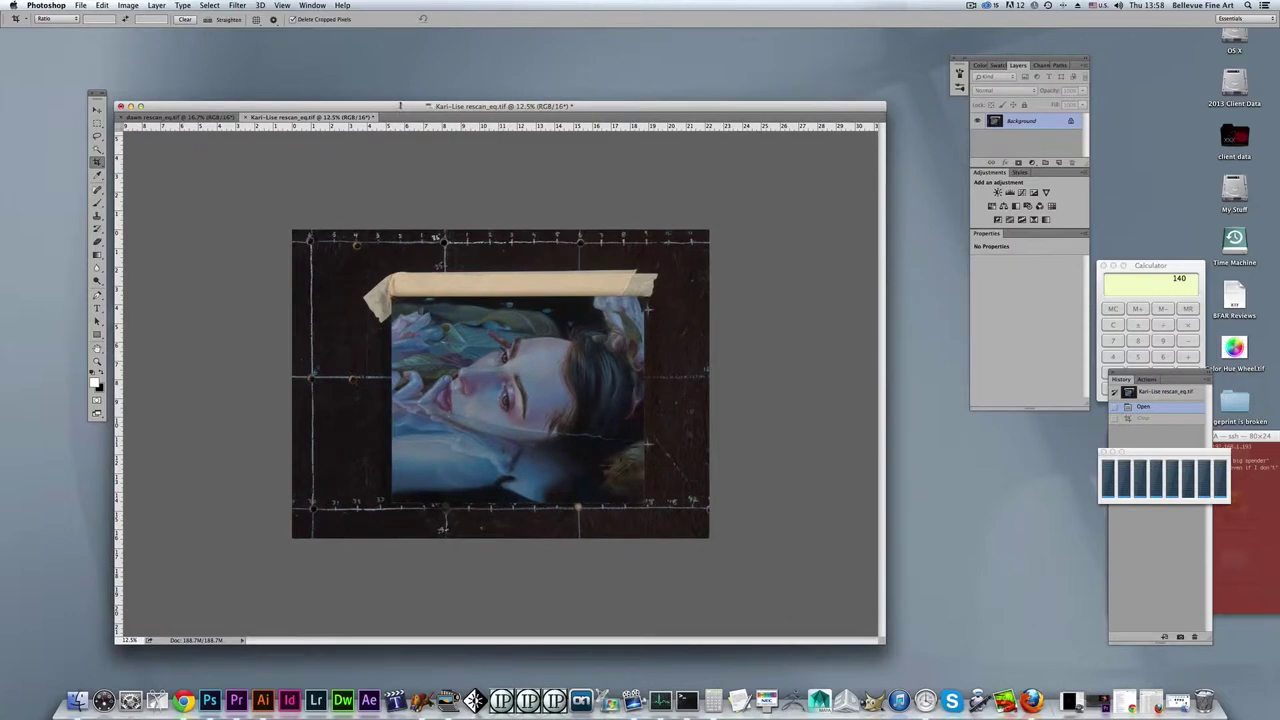
{"action": "left_click_drag", "start_coordinate": [401, 107], "coordinate": [391, 76]}
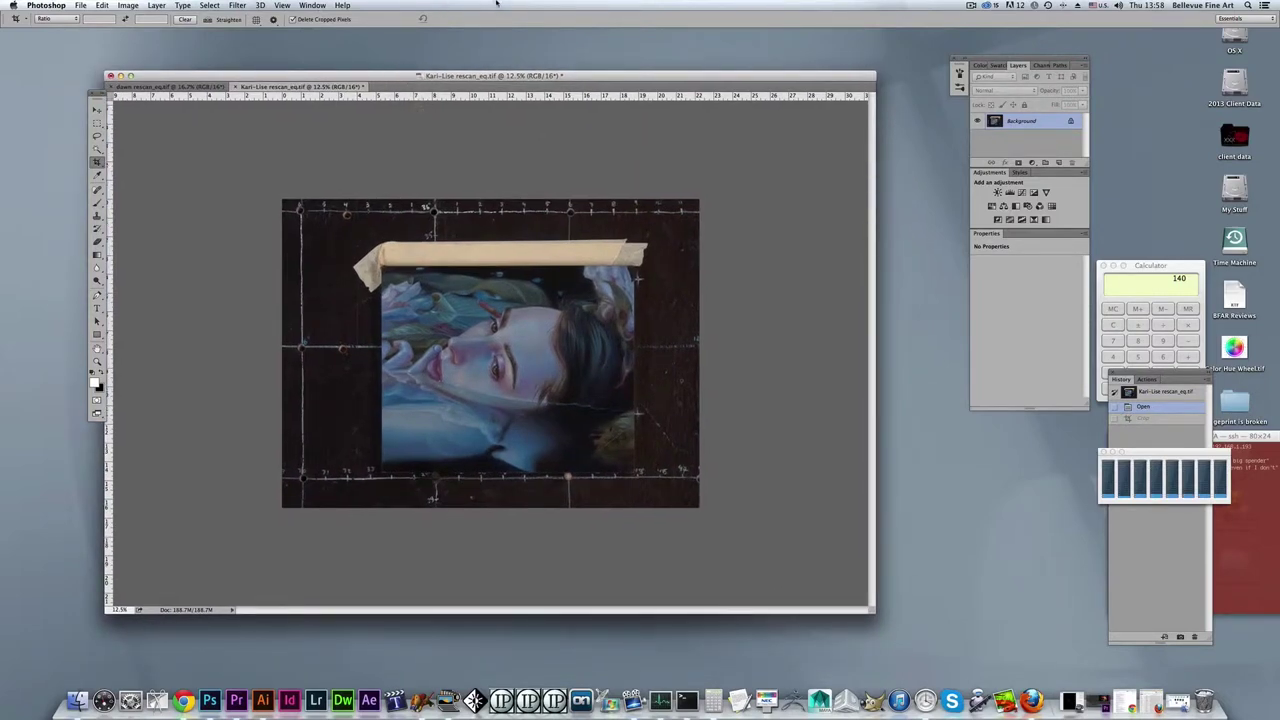
{"action": "key", "text": "super+equal"}
{"action": "key", "text": "super+equal"}
{"action": "key", "text": "super+equal"}
{"action": "key", "text": "super+equal"}
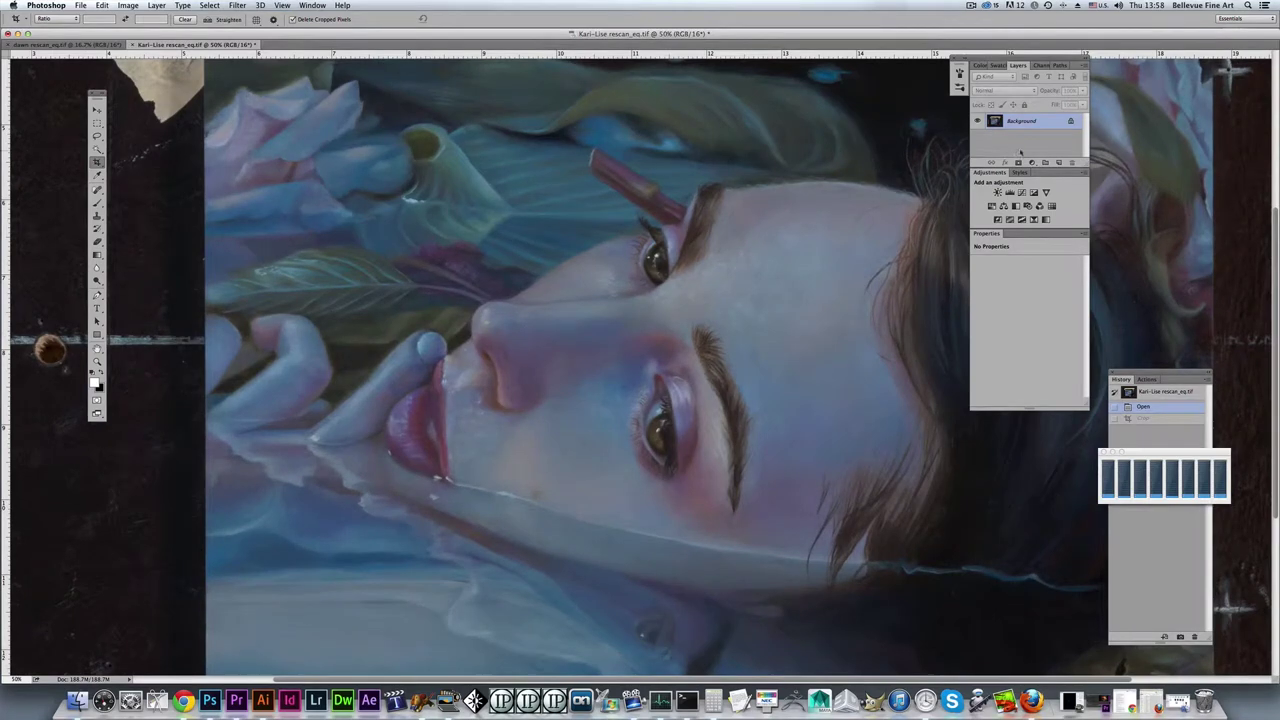
- Scroll right across the portrait, then open and close the Image menu without choosing anything
{"action": "scroll", "coordinate": [600, 220], "scroll_direction": "right", "scroll_amount": 5}
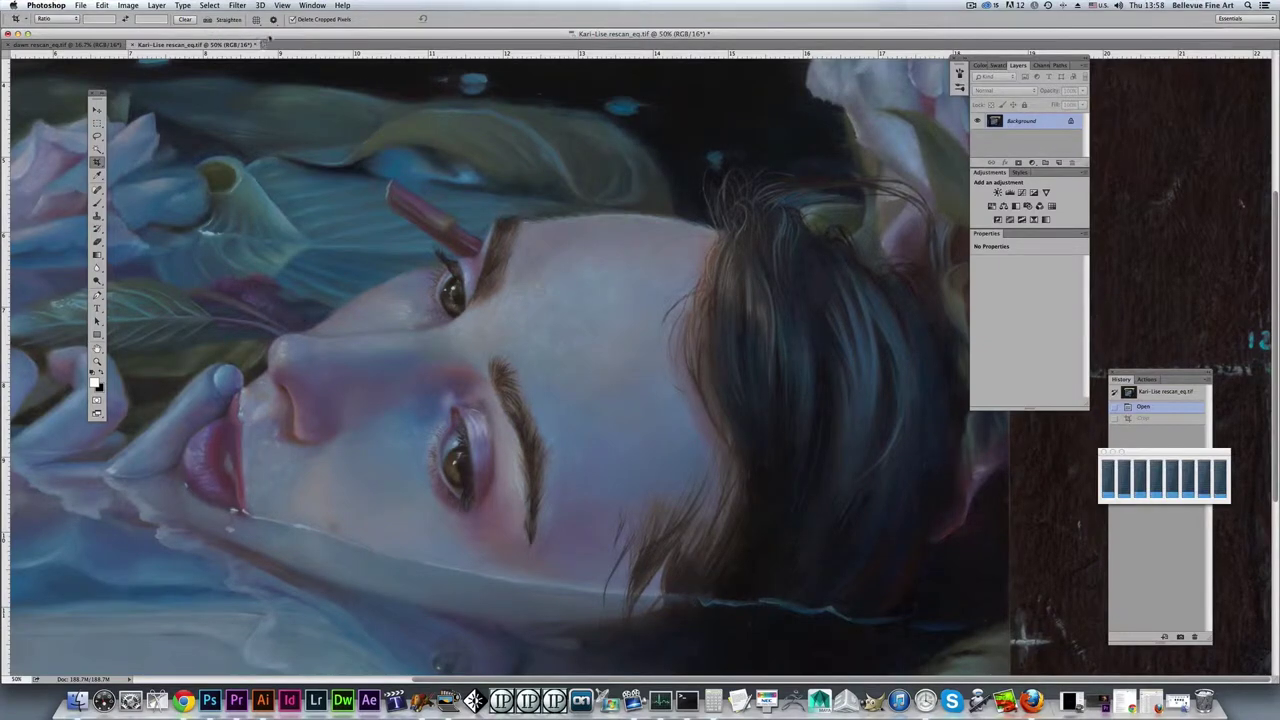
{"action": "left_click", "coordinate": [129, 6]}
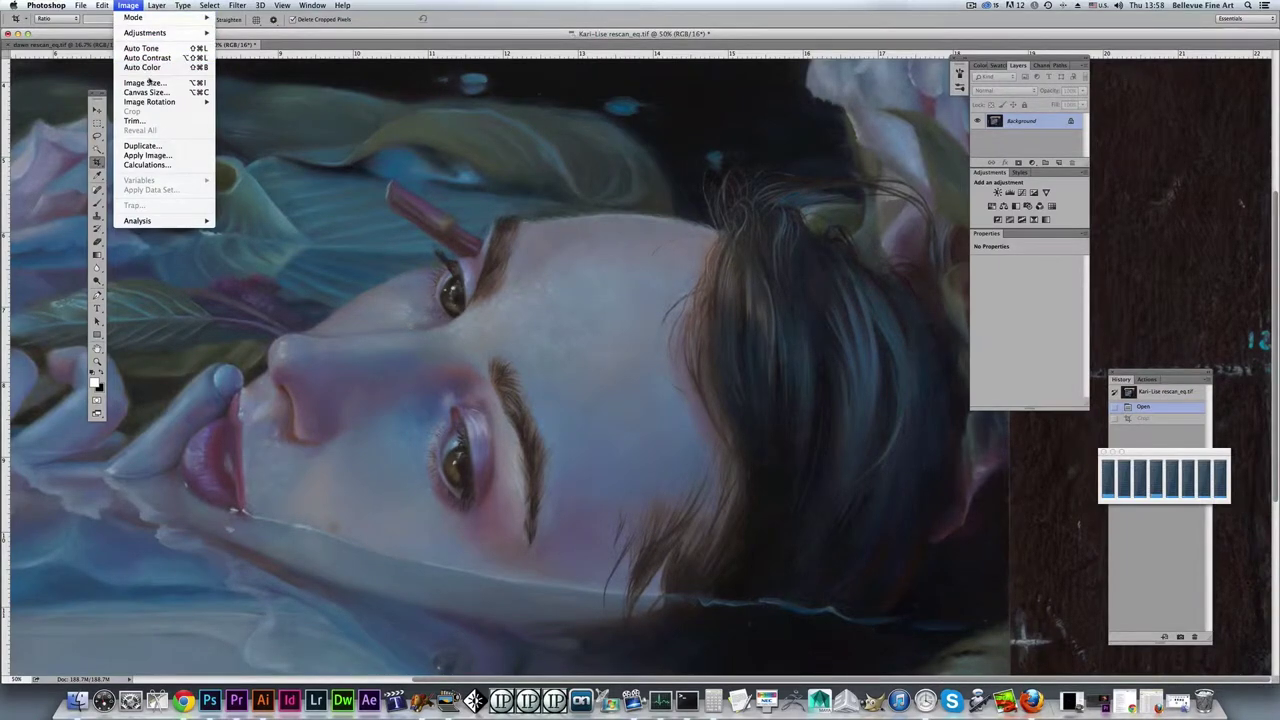
{"action": "left_click", "coordinate": [138, 5]}
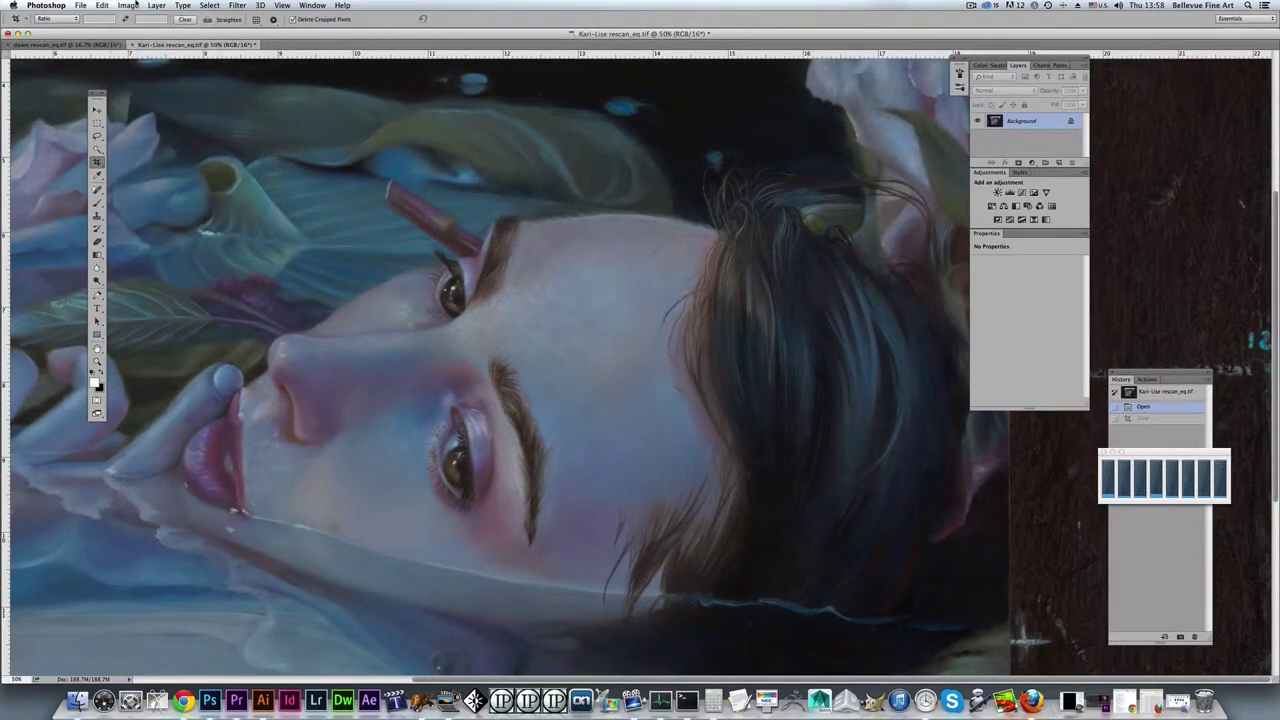
- Apply Unsharp Mask to the portrait at 61% amount, 1.2 px radius, threshold 0
{"action": "left_click", "coordinate": [238, 5]}
{"action": "mouse_move", "coordinate": [310, 152]}
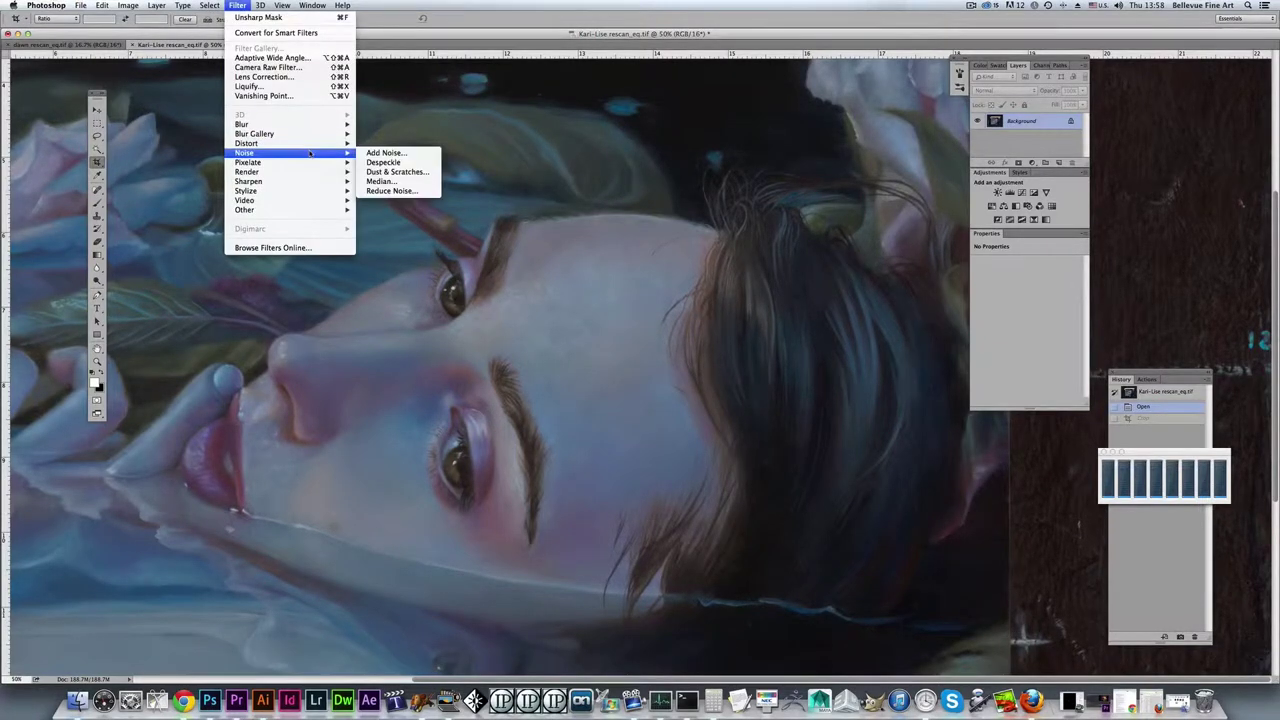
{"action": "mouse_move", "coordinate": [300, 181]}
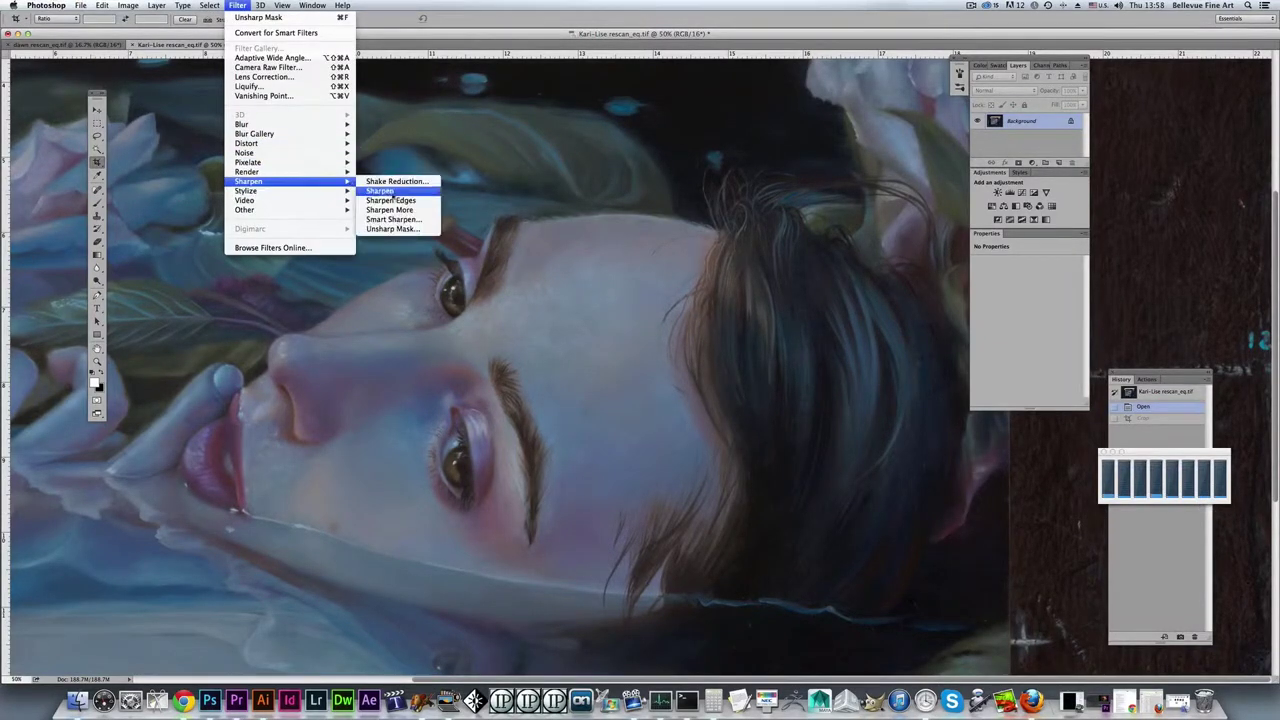
{"action": "left_click", "coordinate": [392, 229]}
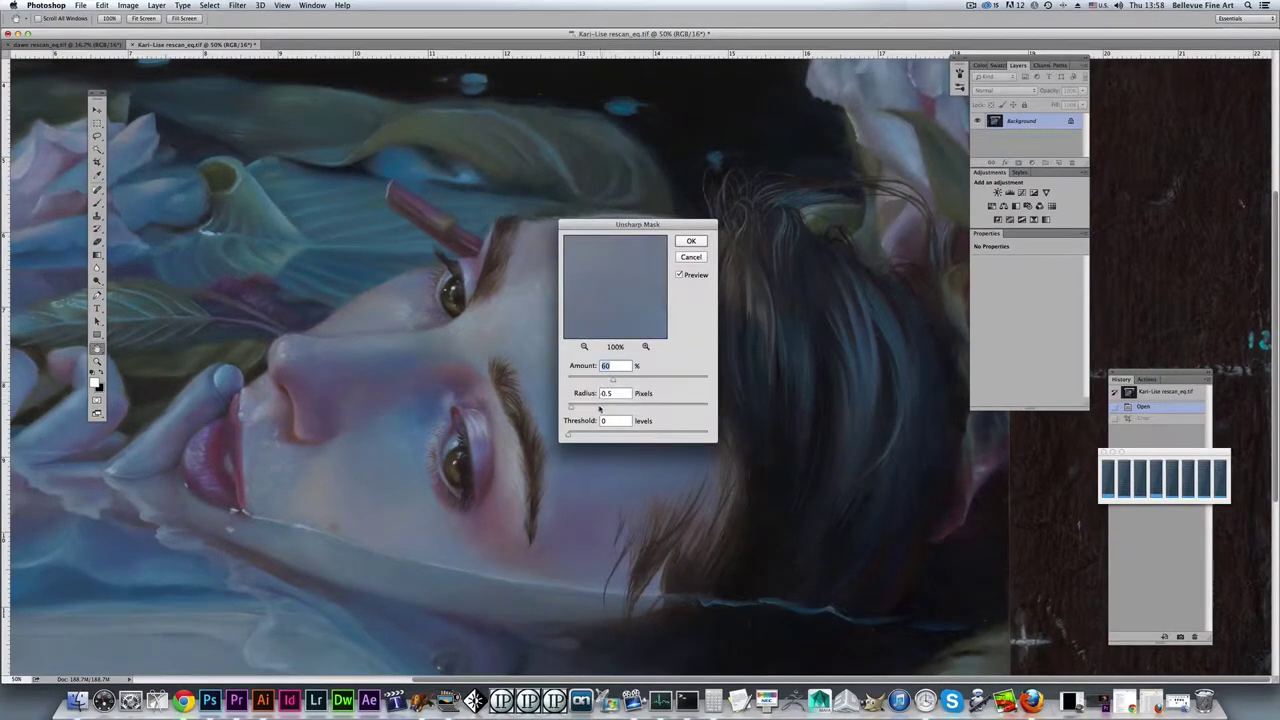
{"action": "left_click_drag", "start_coordinate": [572, 408], "coordinate": [576, 410]}
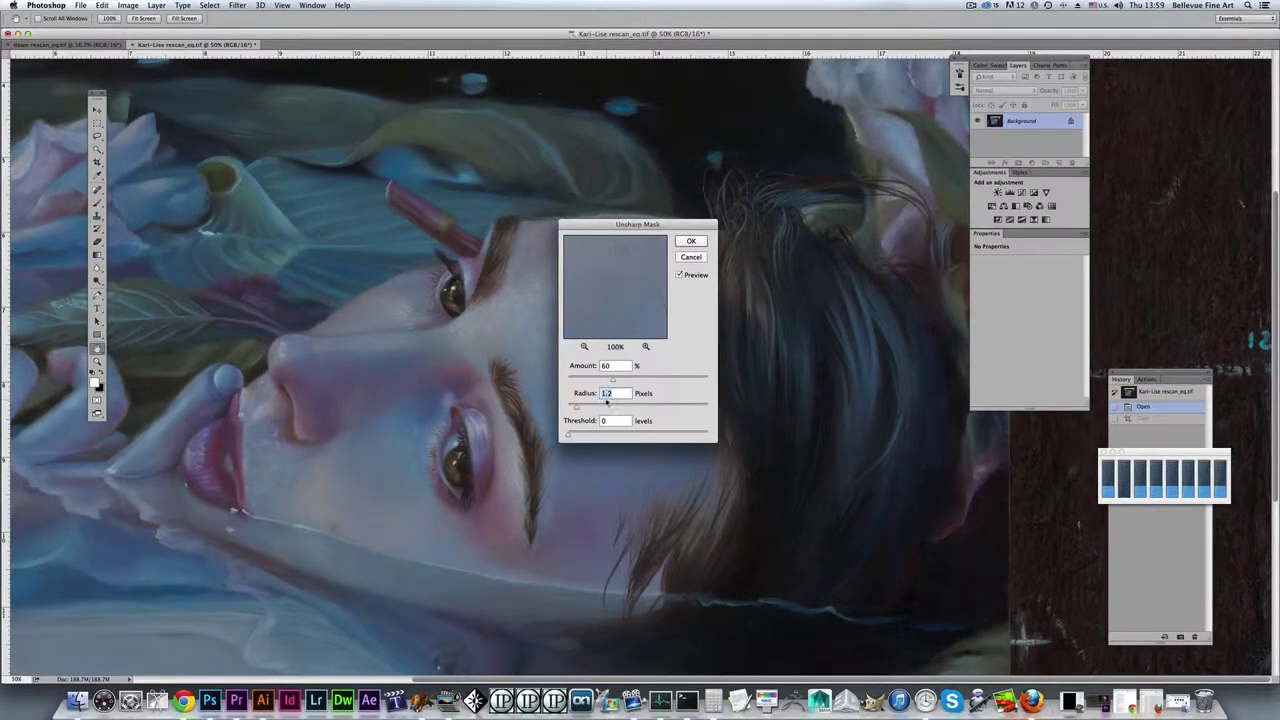
{"action": "mouse_move", "coordinate": [613, 381]}
{"action": "left_mouse_down"}
{"action": "mouse_move", "coordinate": [628, 387]}
{"action": "mouse_move", "coordinate": [614, 382]}
{"action": "left_mouse_up"}
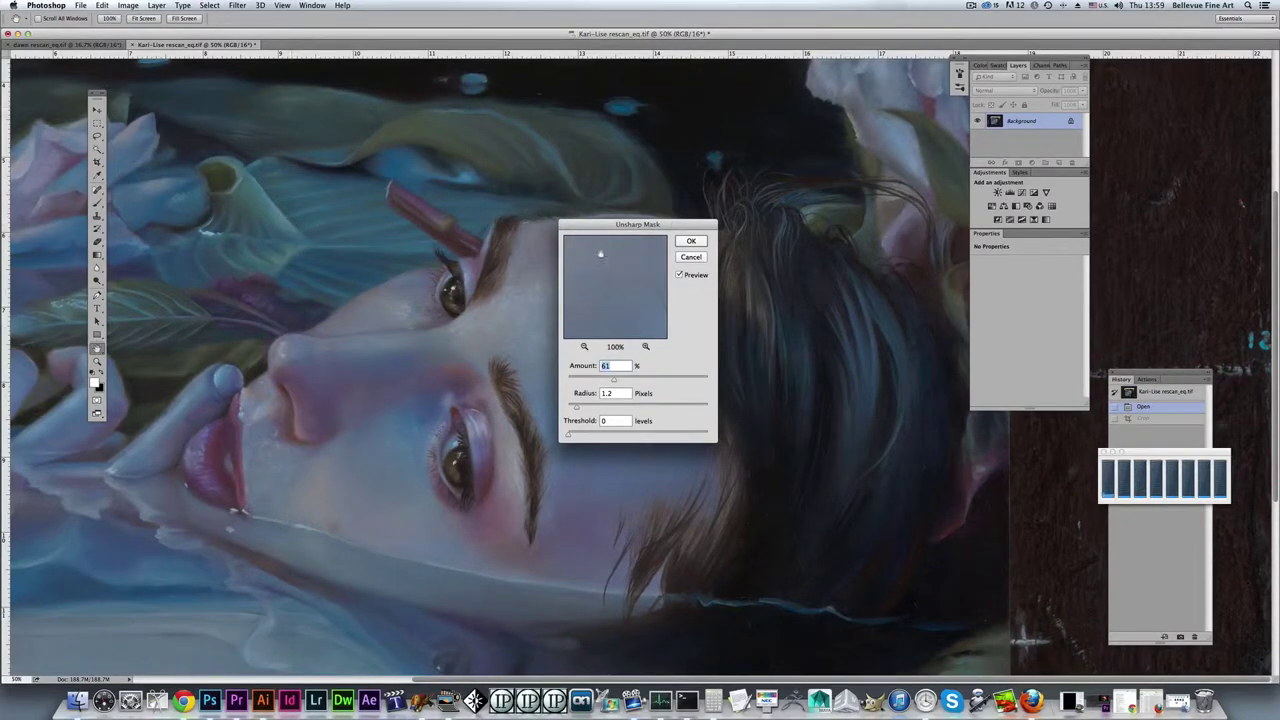
{"action": "left_click_drag", "start_coordinate": [591, 226], "coordinate": [576, 193]}
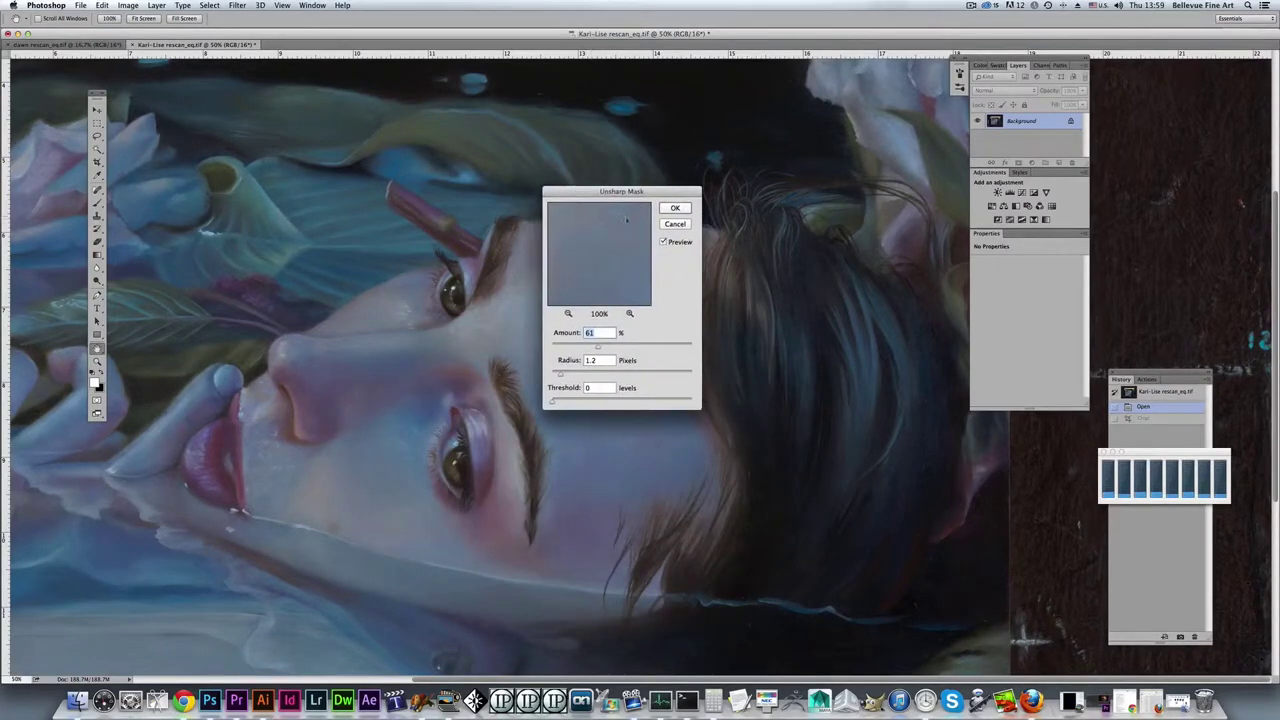
{"action": "left_click", "coordinate": [675, 208]}
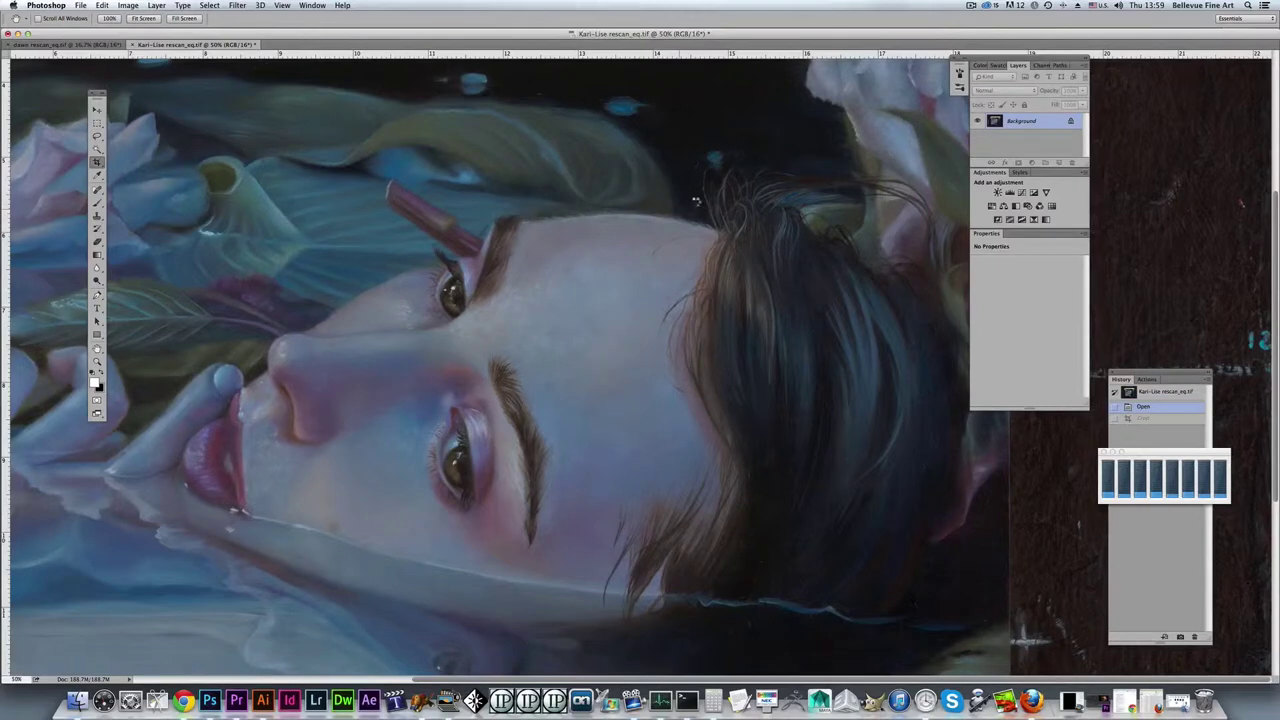
- Crop the scan tightly to the painting's edges, cutting away the masking tape and gridded board
{"action": "key", "text": "c"}
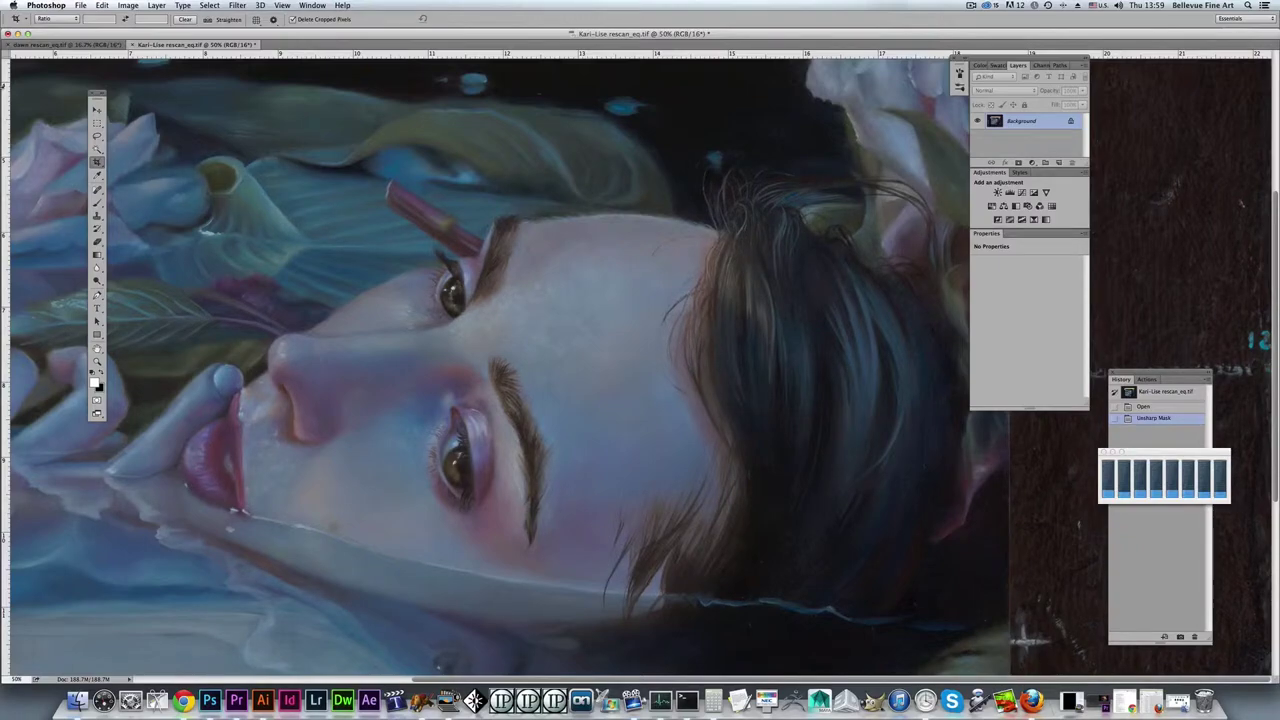
{"action": "key", "text": "super+minus"}
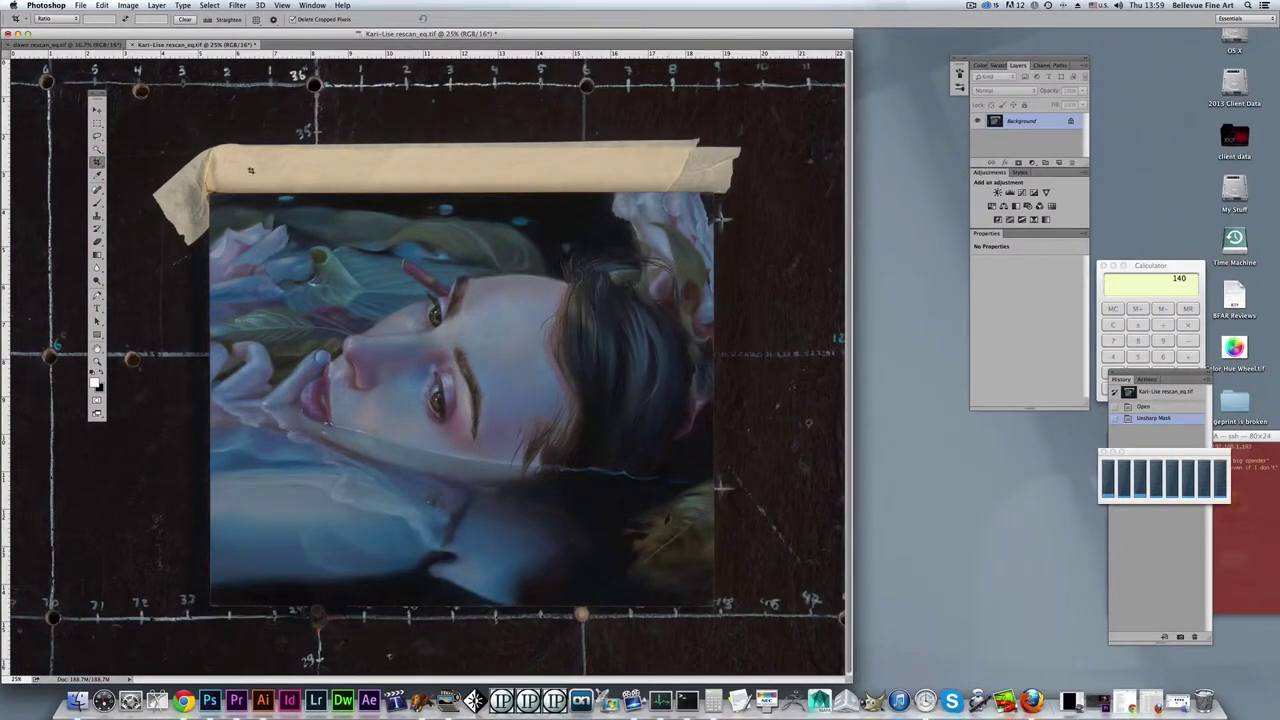
{"action": "mouse_move", "coordinate": [212, 197]}
{"action": "left_mouse_down"}
{"action": "mouse_move", "coordinate": [578, 540]}
{"action": "mouse_move", "coordinate": [668, 596]}
{"action": "mouse_move", "coordinate": [712, 590]}
{"action": "mouse_move", "coordinate": [719, 606]}
{"action": "left_mouse_up"}
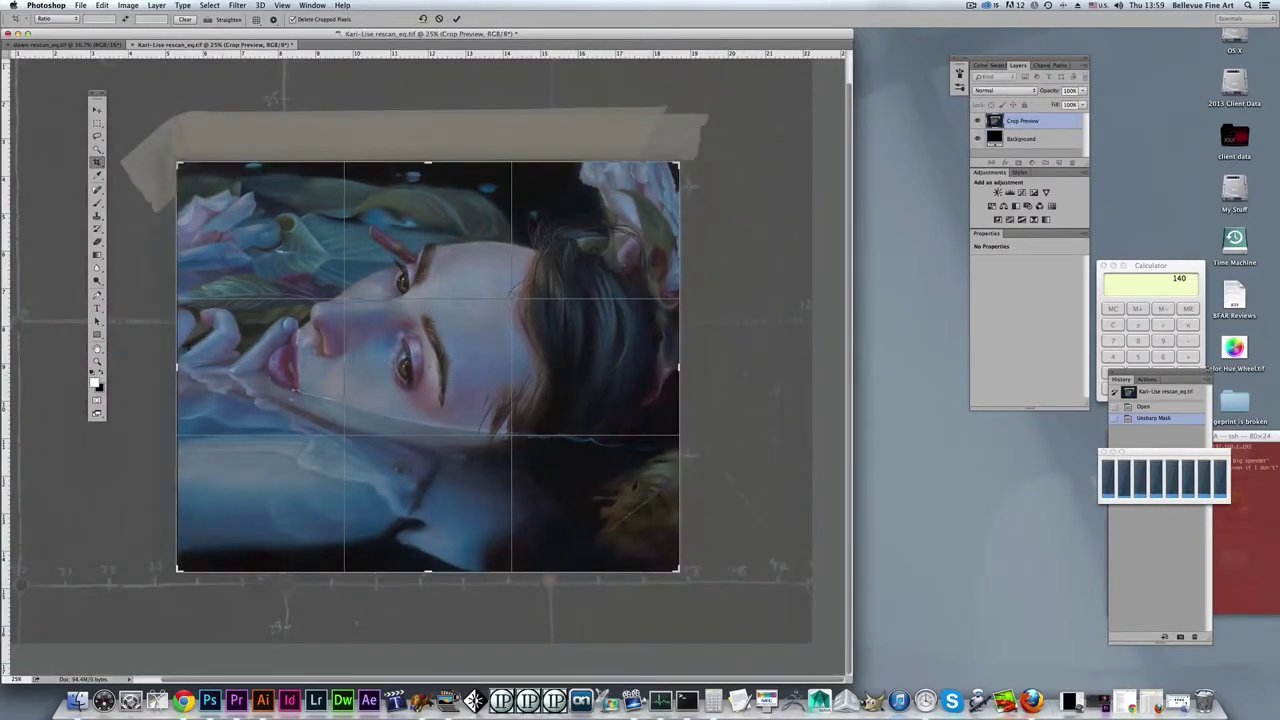
{"action": "left_click_drag", "start_coordinate": [177, 366], "coordinate": [180, 370]}
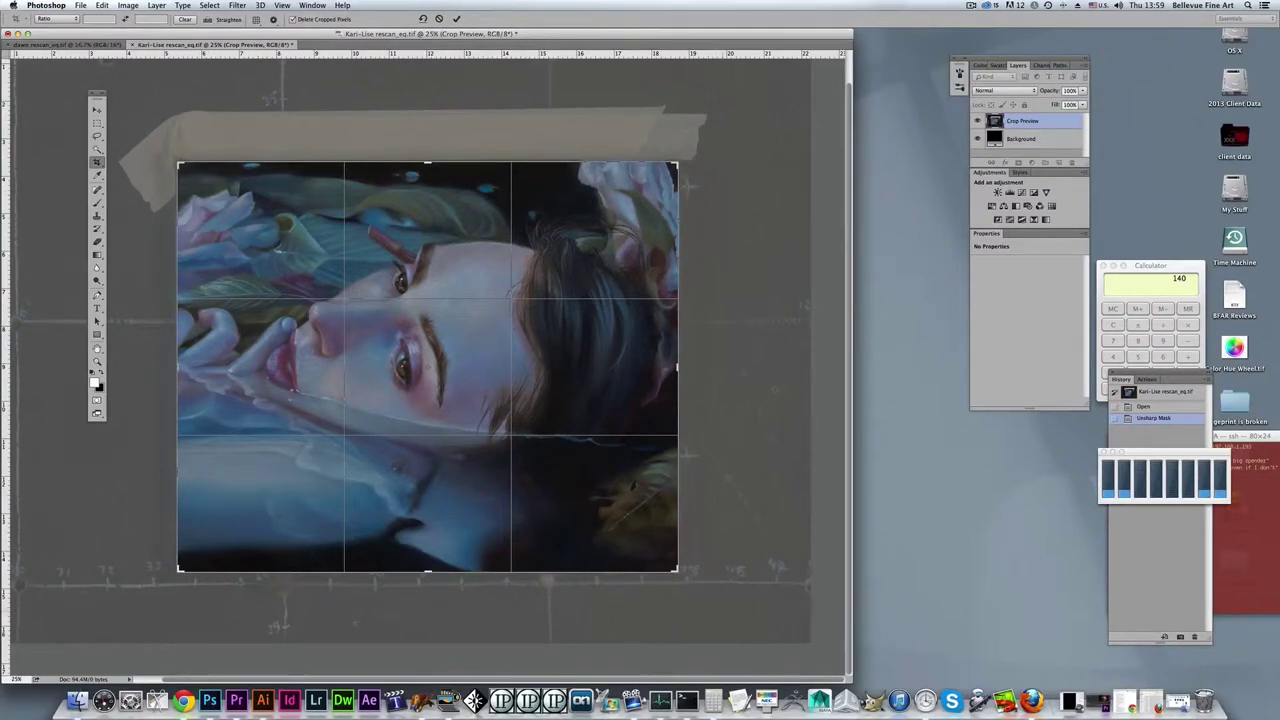
{"action": "left_click_drag", "start_coordinate": [427, 572], "coordinate": [427, 570]}
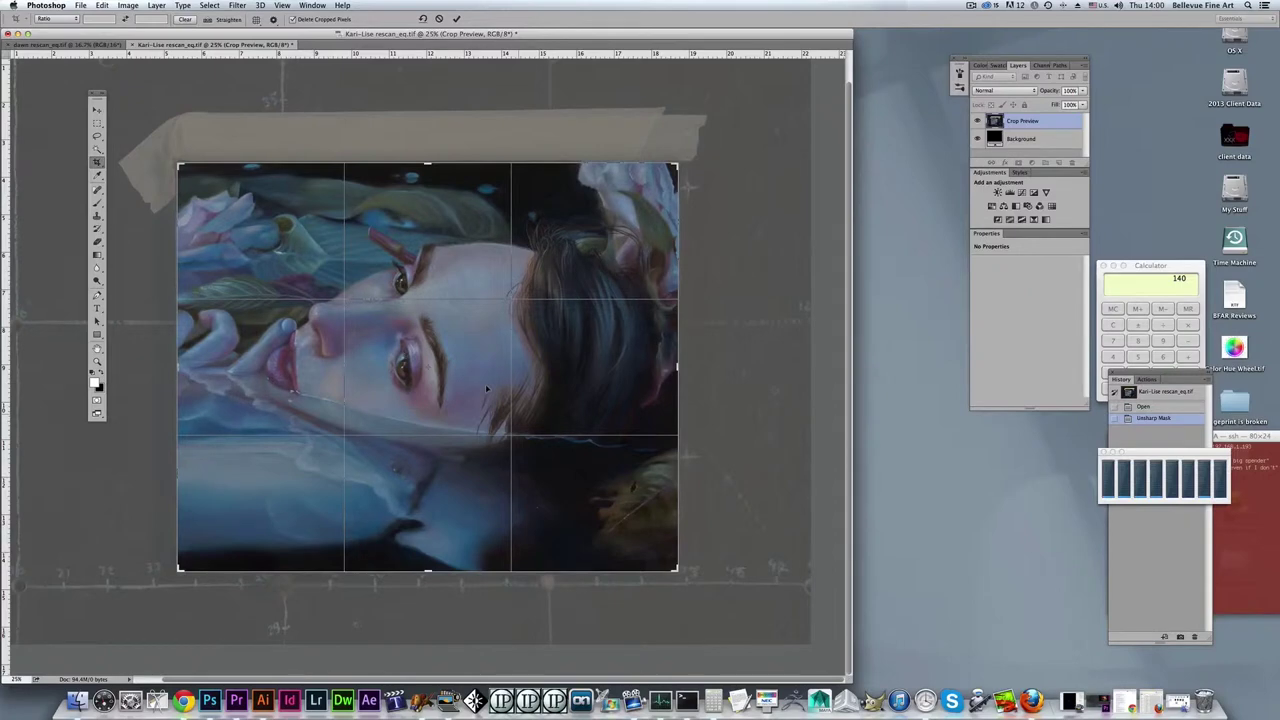
{"action": "key", "text": "Return"}
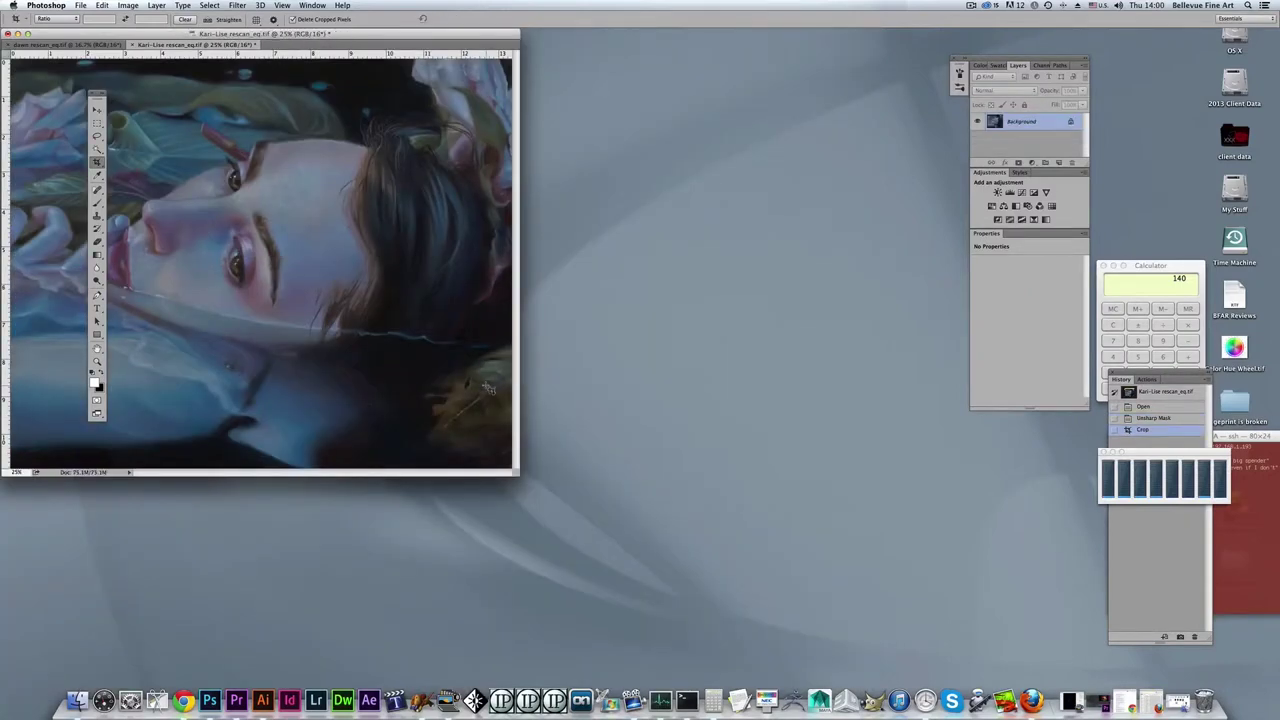
- Enlarge the document window and set the view to 66.7% for inspection
{"action": "left_click_drag", "start_coordinate": [393, 37], "coordinate": [644, 147]}
{"action": "left_click_drag", "start_coordinate": [764, 587], "coordinate": [869, 628]}
{"action": "left_click_drag", "start_coordinate": [431, 150], "coordinate": [393, 120]}
{"action": "key", "text": "super+plus"}
{"action": "key", "text": "super+plus"}
{"action": "key", "text": "super+plus"}
{"action": "key", "text": "super+plus"}
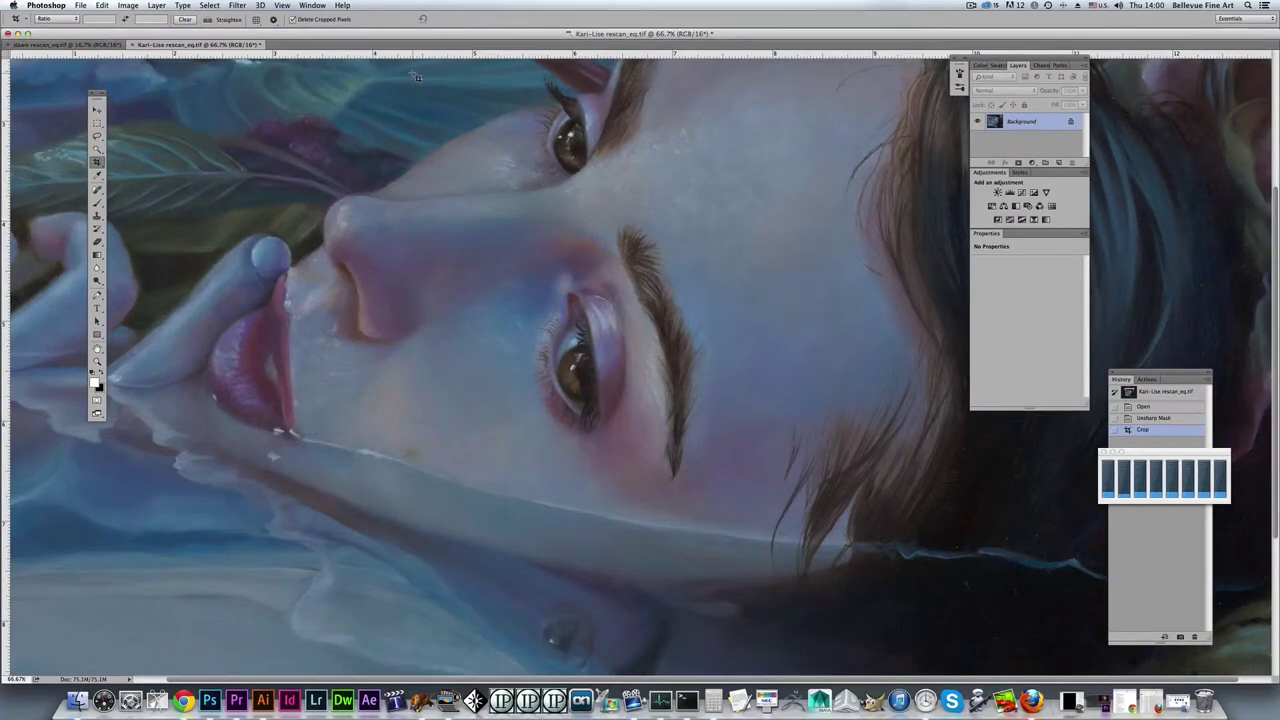
{"action": "key", "text": "super+minus"}
- Pan across the cropped painting checking for dust, then maximise the document window
{"action": "scroll", "coordinate": [567, 267], "scroll_direction": "down", "scroll_amount": 3}
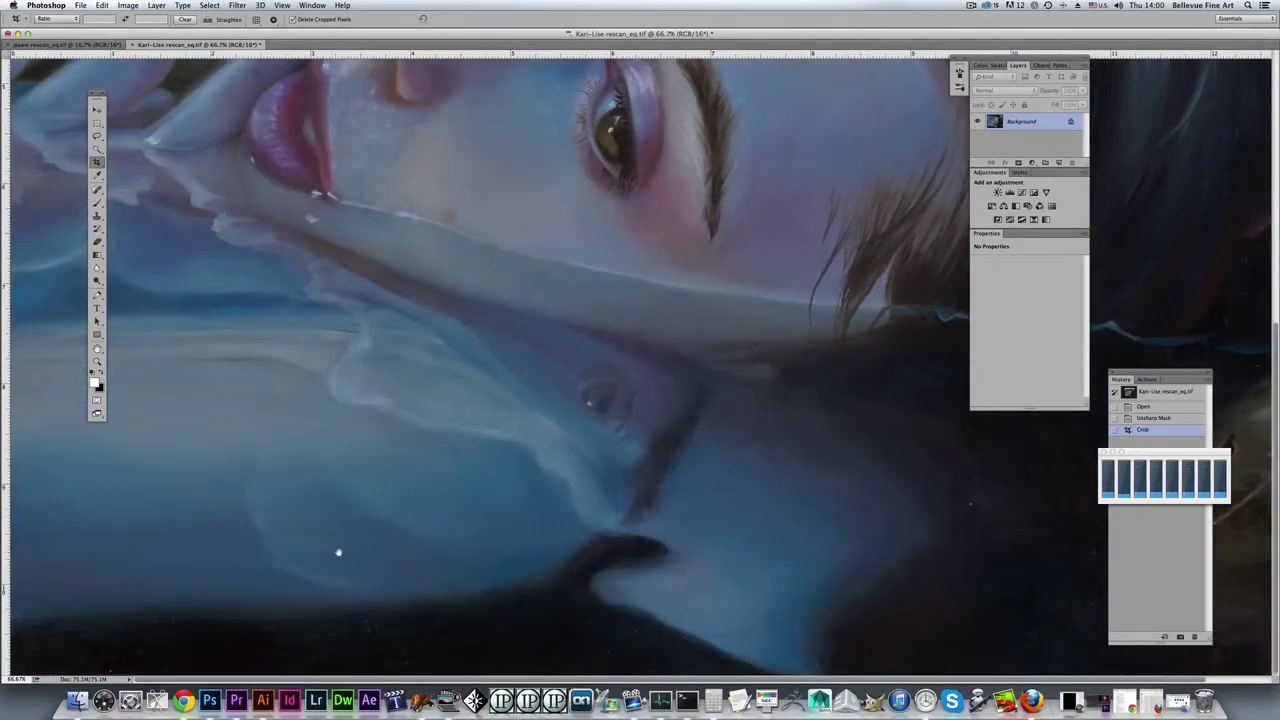
{"action": "scroll", "coordinate": [430, 452], "scroll_direction": "right", "scroll_amount": 3}
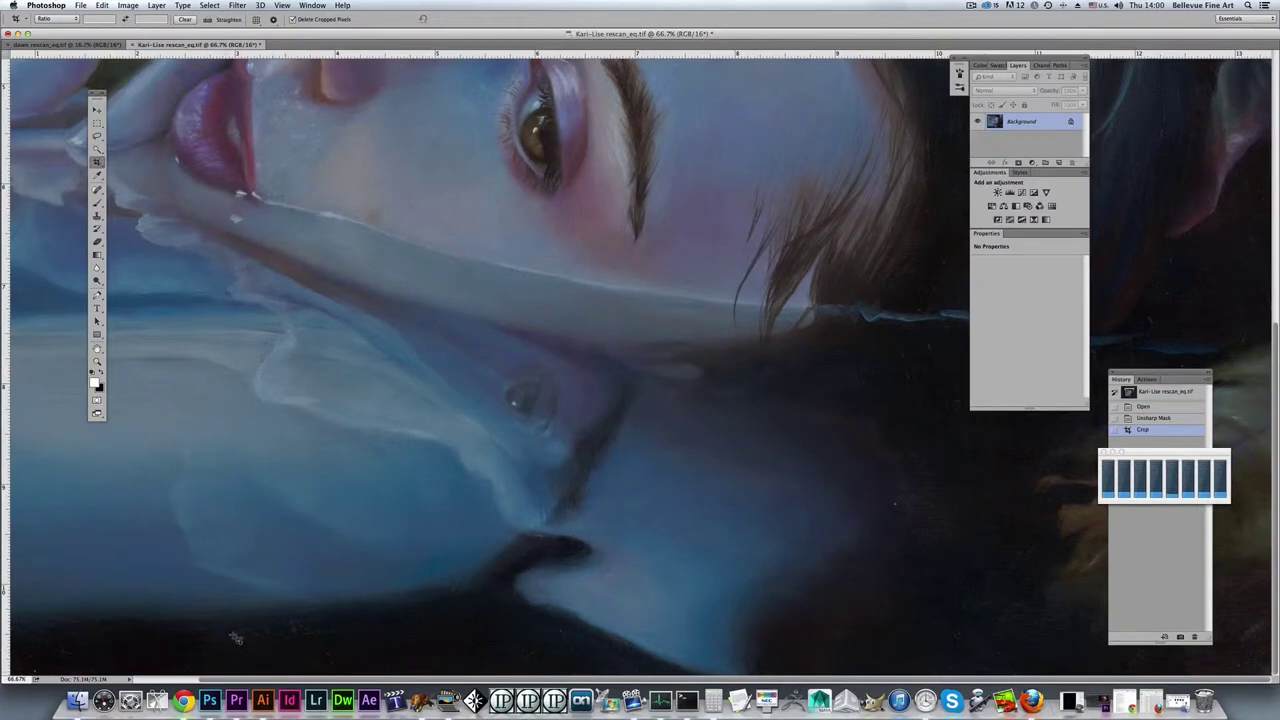
{"action": "scroll", "coordinate": [439, 345], "scroll_direction": "left", "scroll_amount": 5}
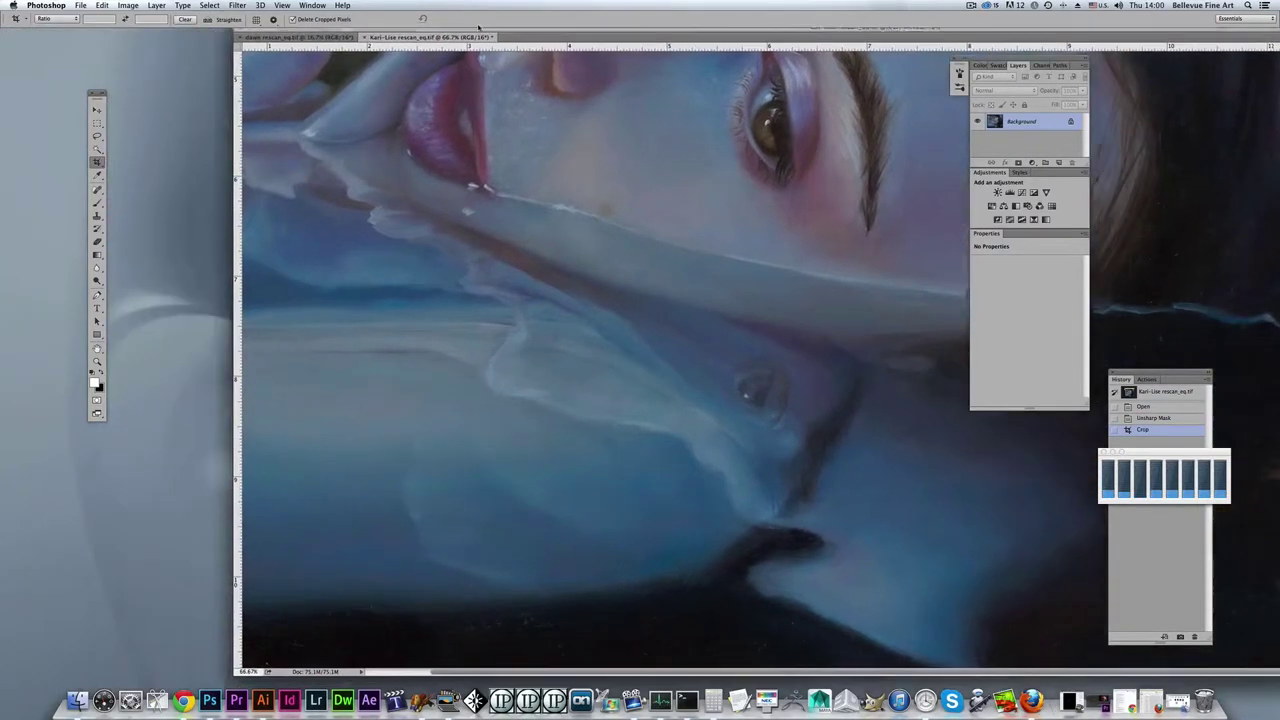
{"action": "scroll", "coordinate": [783, 381], "scroll_direction": "up", "scroll_amount": 10}
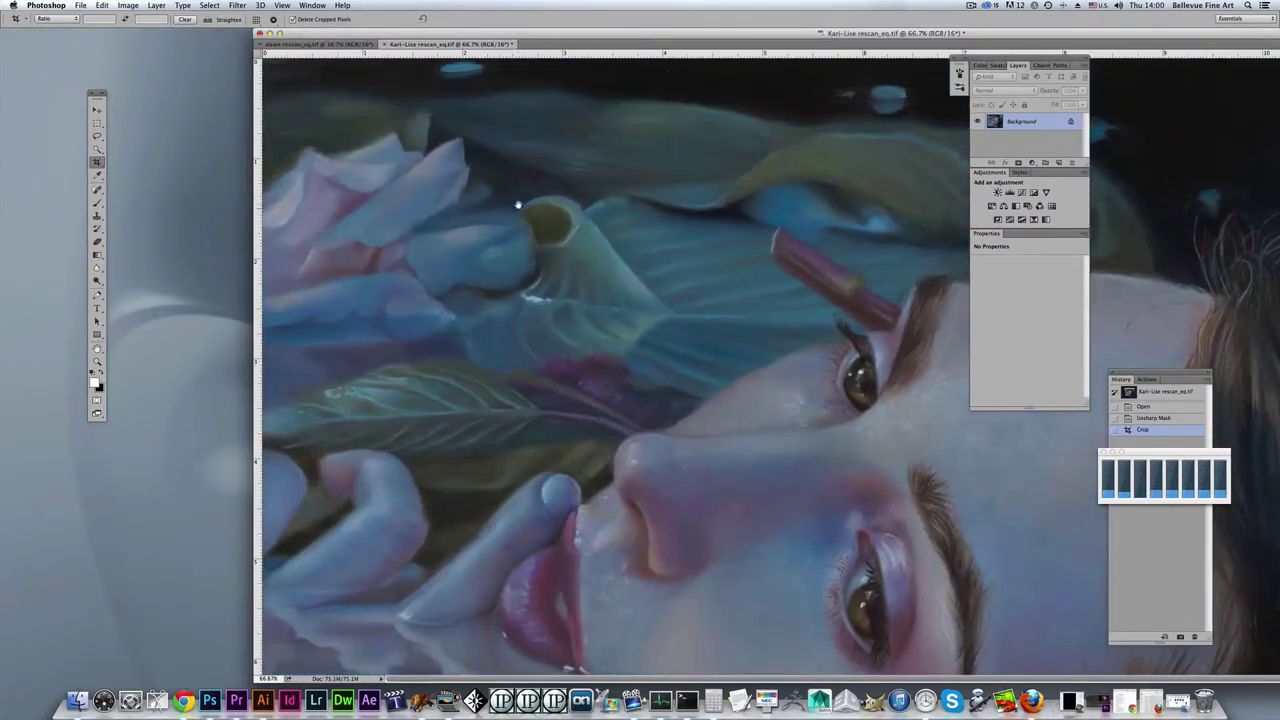
{"action": "scroll", "coordinate": [771, 280], "scroll_direction": "right", "scroll_amount": 8}
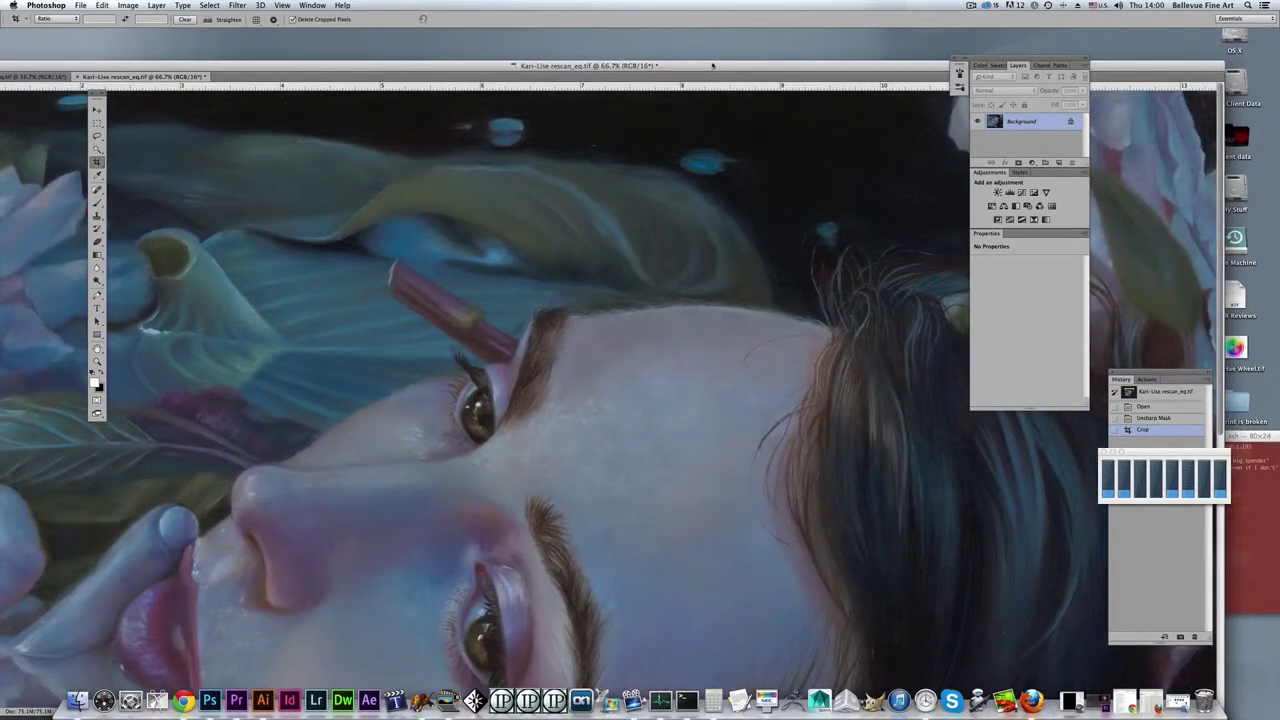
{"action": "scroll", "coordinate": [536, 186], "scroll_direction": "right", "scroll_amount": 8}
{"action": "scroll", "coordinate": [520, 337], "scroll_direction": "down", "scroll_amount": 10}
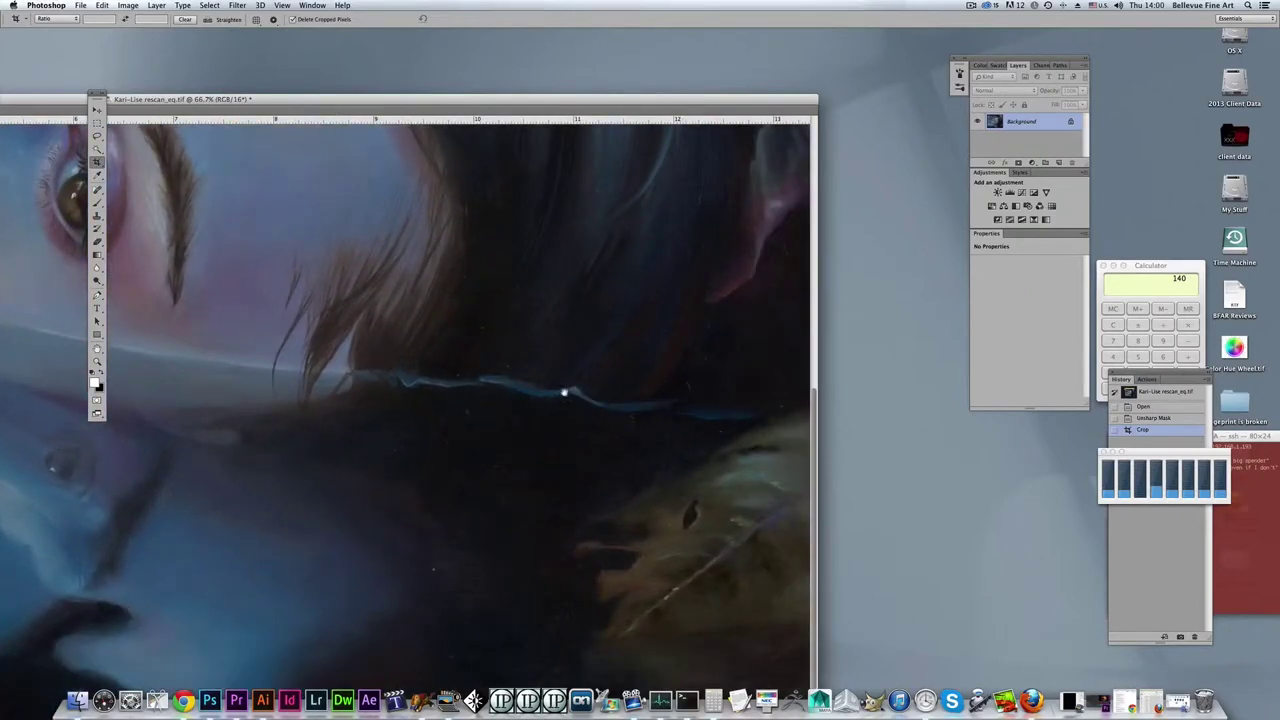
{"action": "left_click_drag", "start_coordinate": [326, 99], "coordinate": [427, 51]}
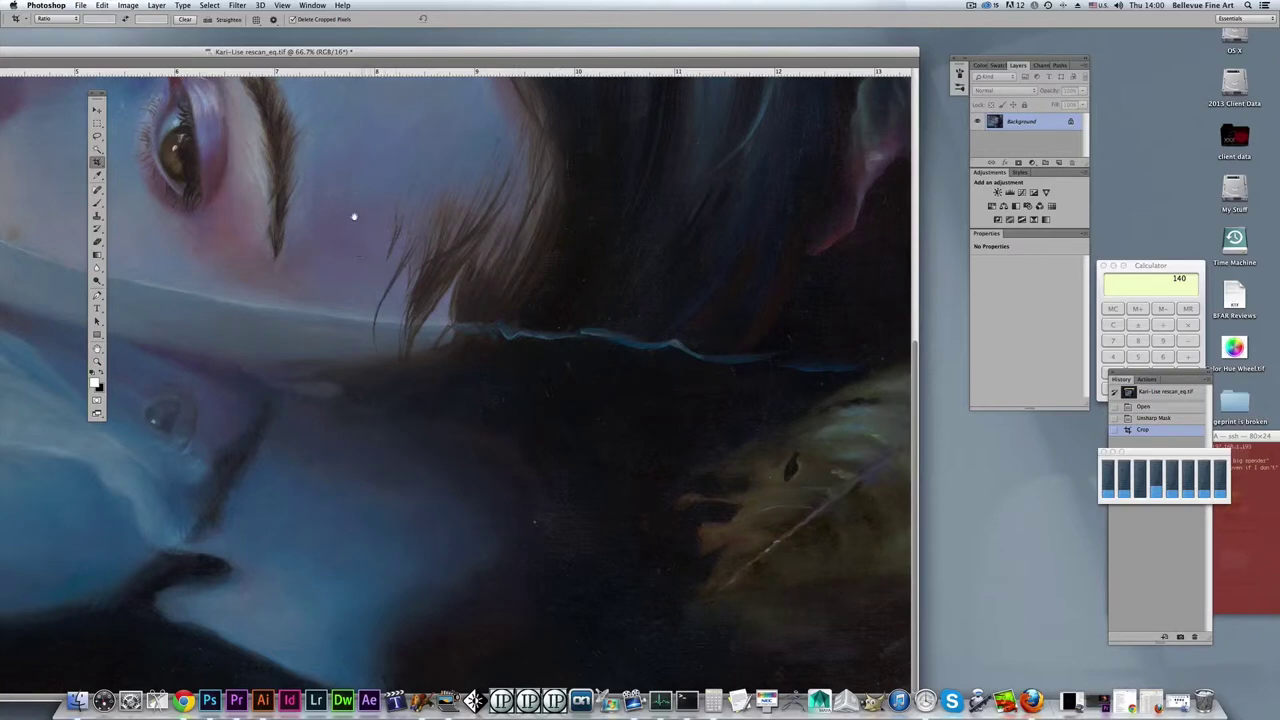
{"action": "double_click", "coordinate": [155, 52]}
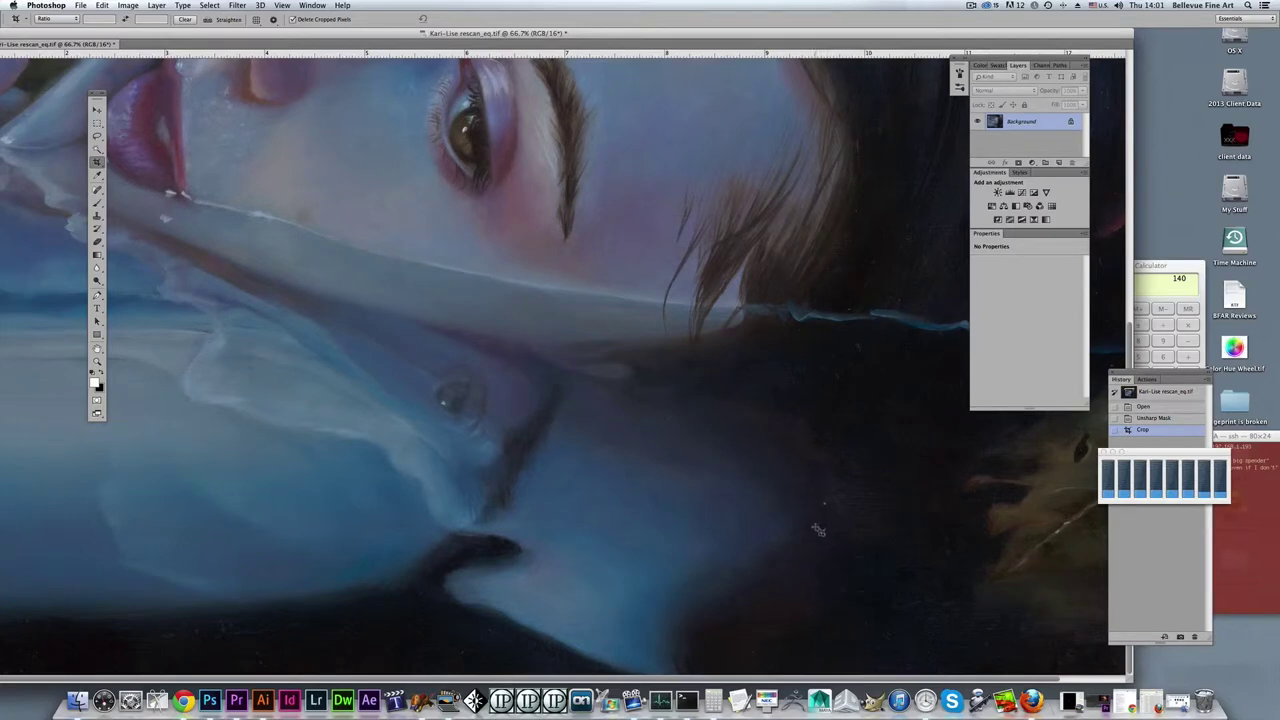
{"action": "key", "text": "j"}
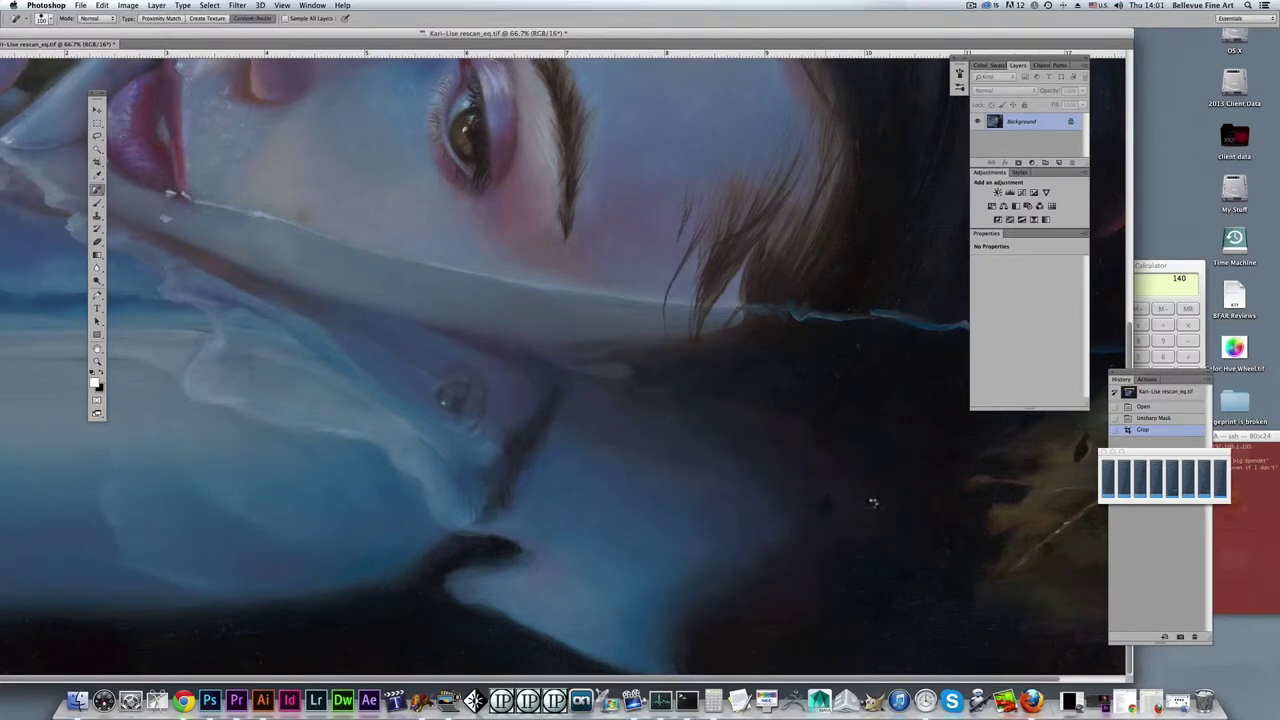
- Spot-heal dust specks in the dark lower-left area, undoing a bad streak stroke
{"action": "left_click", "coordinate": [873, 503]}
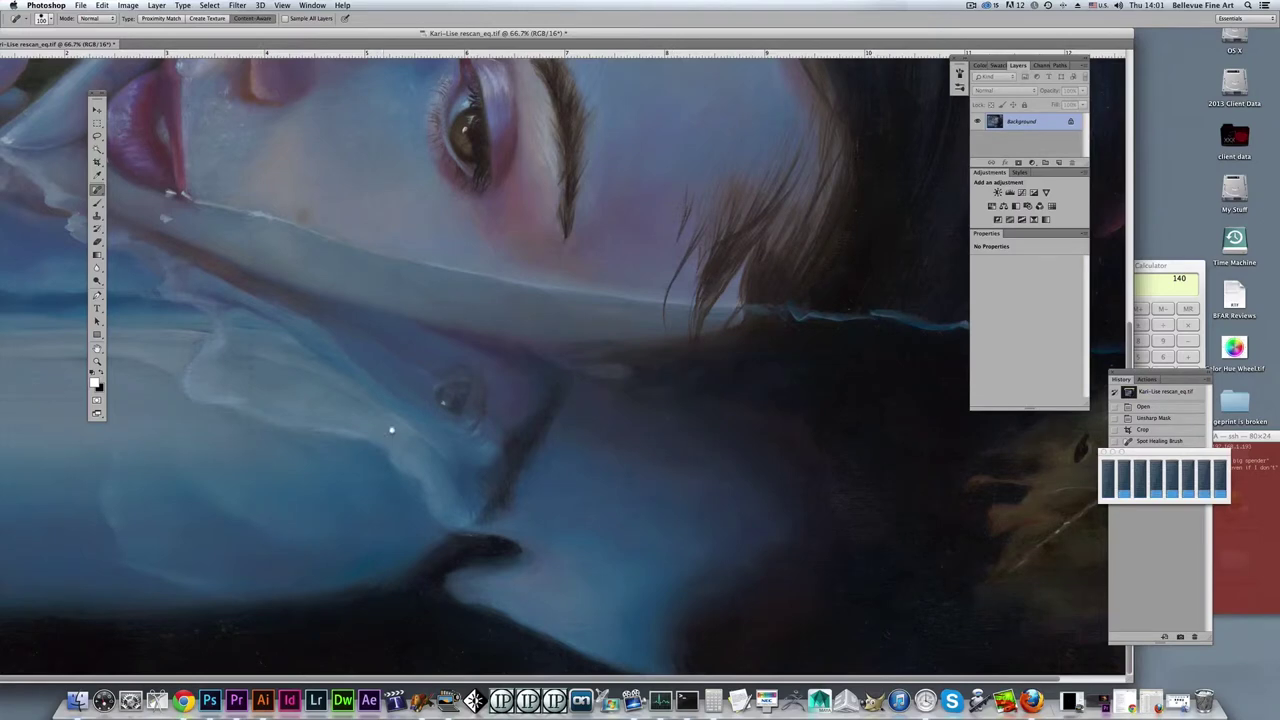
{"action": "left_click", "coordinate": [254, 654]}
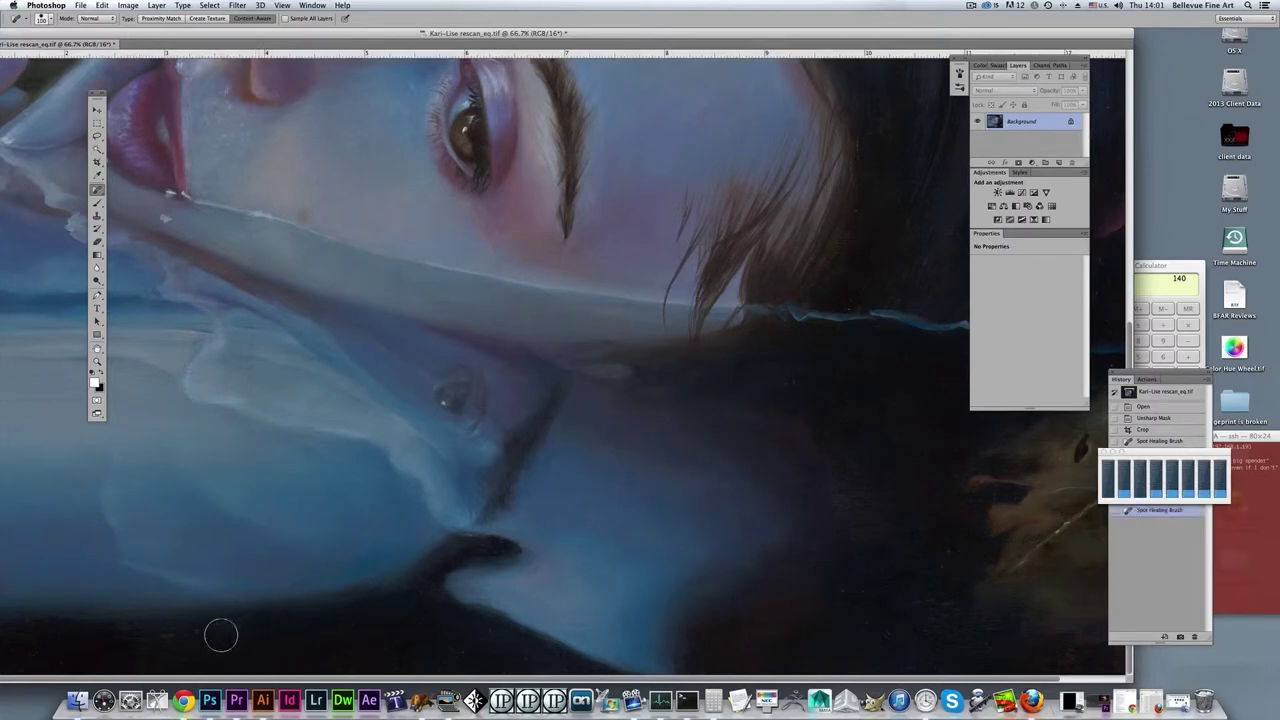
{"action": "left_click", "coordinate": [221, 635]}
{"action": "left_click", "coordinate": [180, 637]}
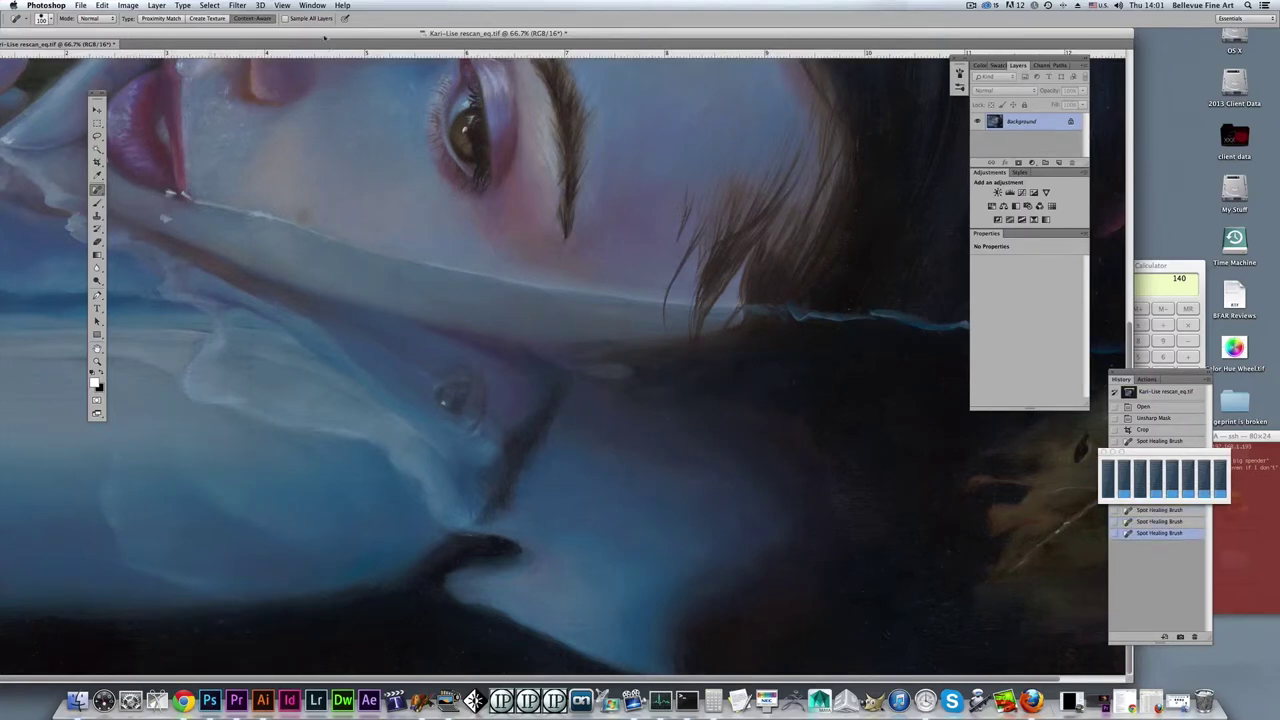
{"action": "left_click_drag", "start_coordinate": [325, 37], "coordinate": [616, 37]}
{"action": "left_click_drag", "start_coordinate": [291, 341], "coordinate": [488, 286]}
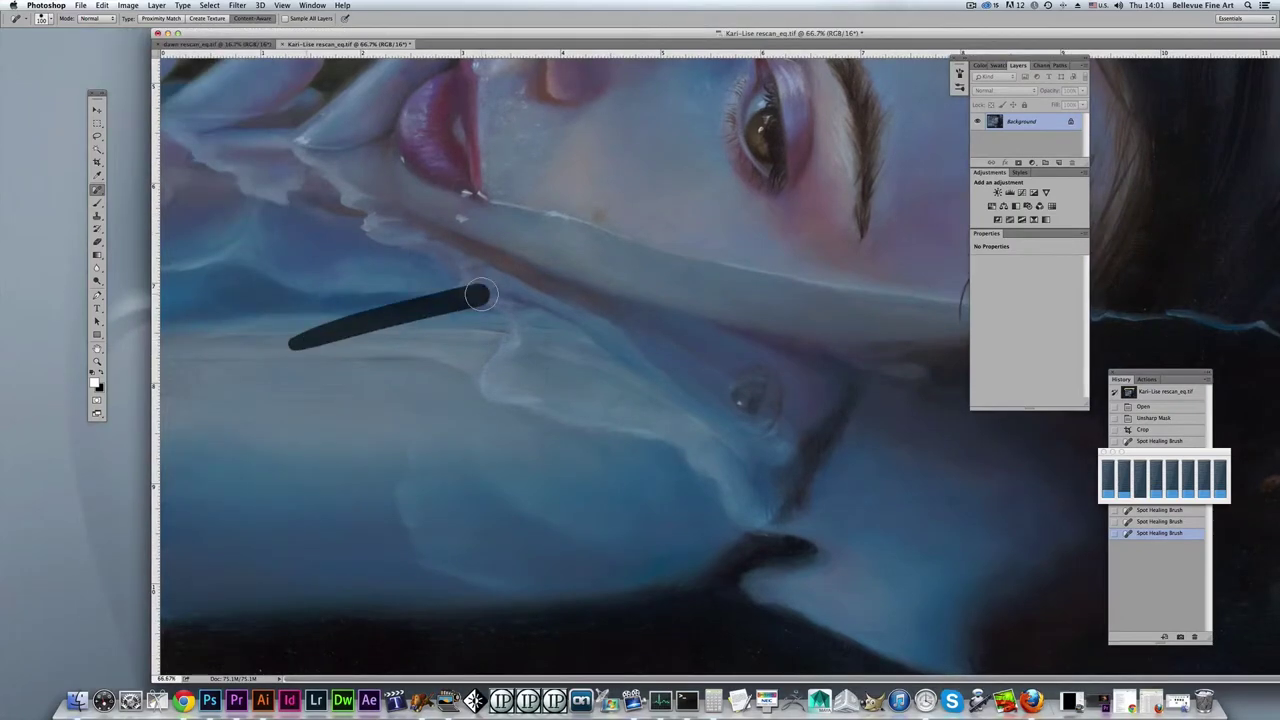
{"action": "key", "text": "super+z"}
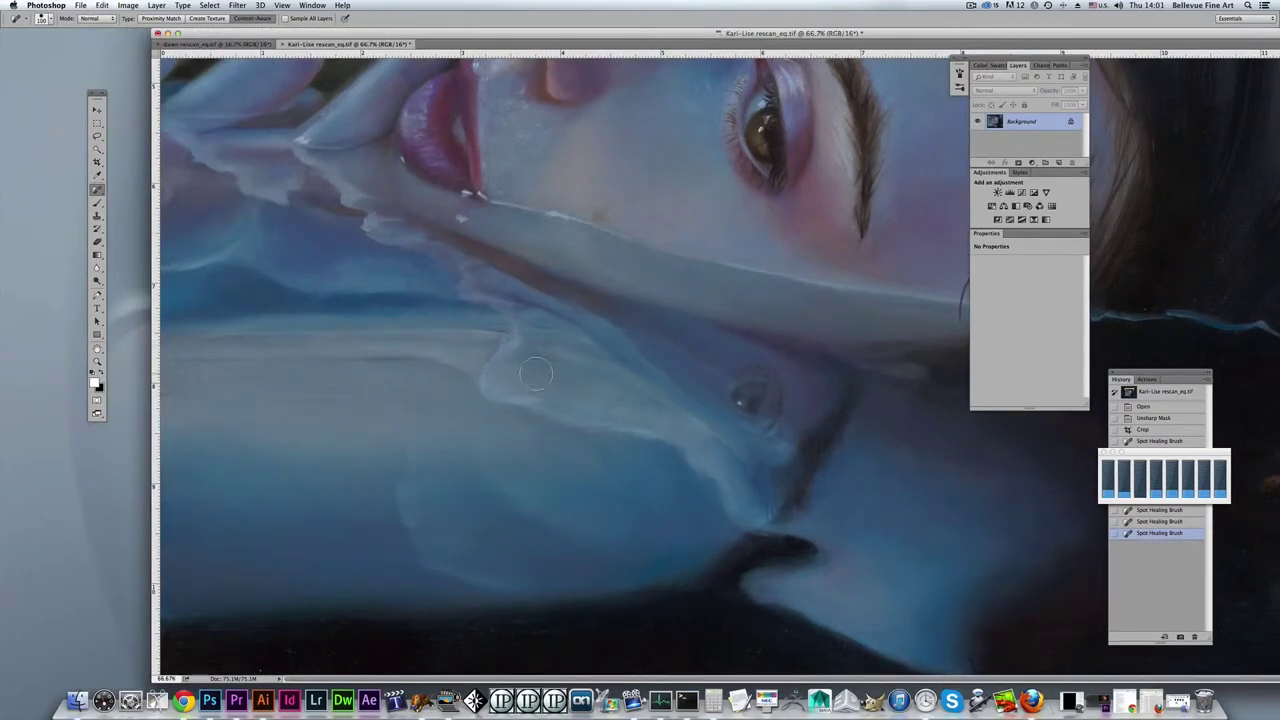
- Spot-heal the specks in the dark background above the hair and in the hair
{"action": "scroll", "coordinate": [708, 560], "scroll_direction": "up", "scroll_amount": 10}
{"action": "scroll", "coordinate": [708, 560], "scroll_direction": "up", "scroll_amount": 7}
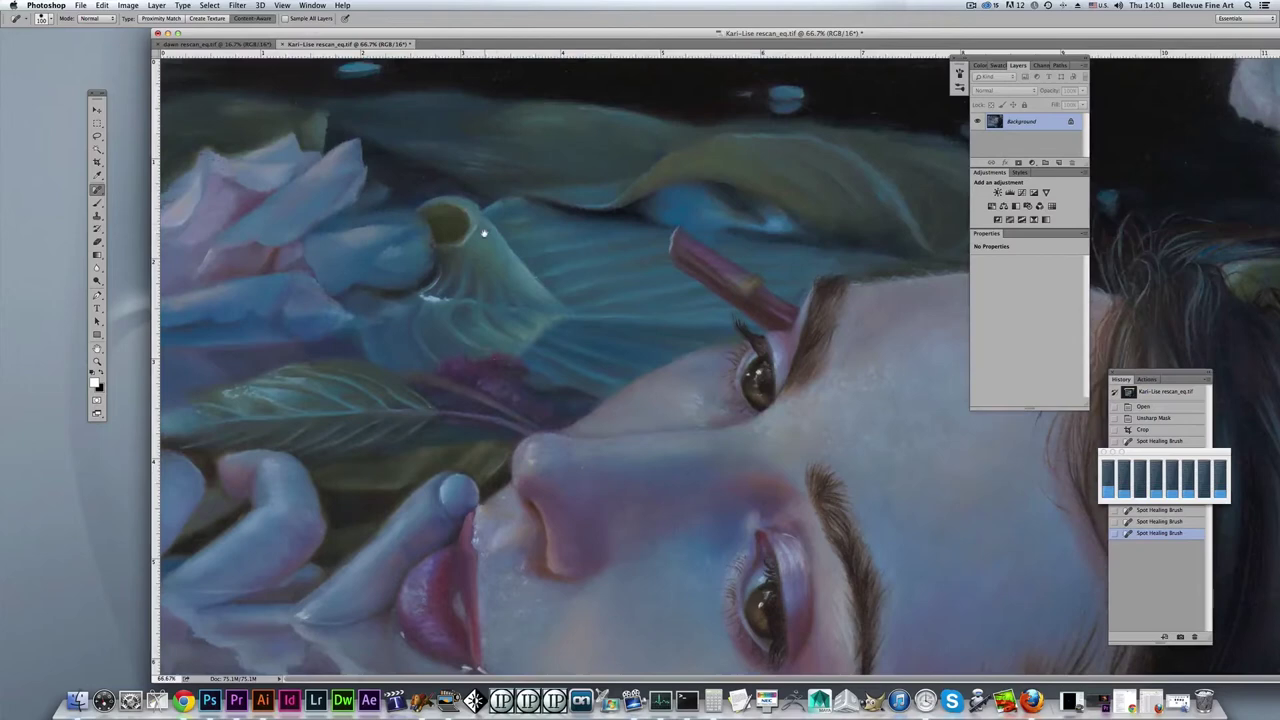
{"action": "left_click_drag", "start_coordinate": [640, 39], "coordinate": [353, 79]}
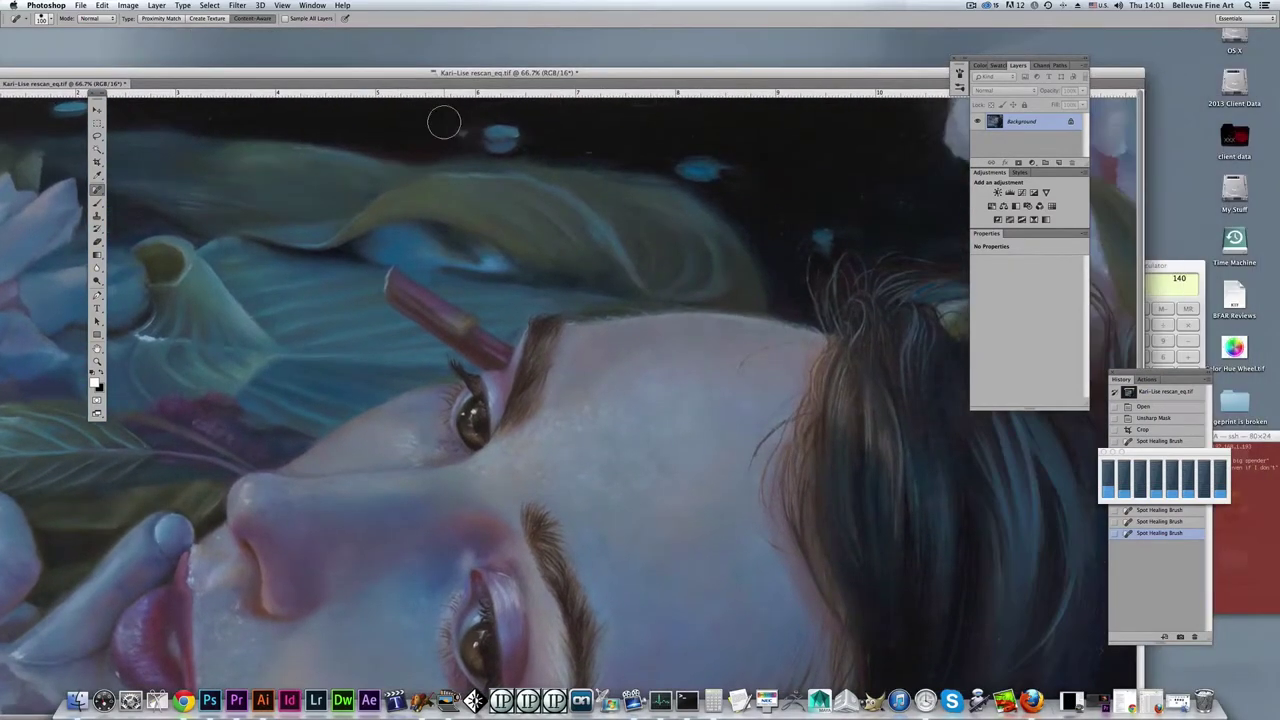
{"action": "left_click_drag", "start_coordinate": [816, 72], "coordinate": [474, 91]}
{"action": "left_click", "coordinate": [552, 215]}
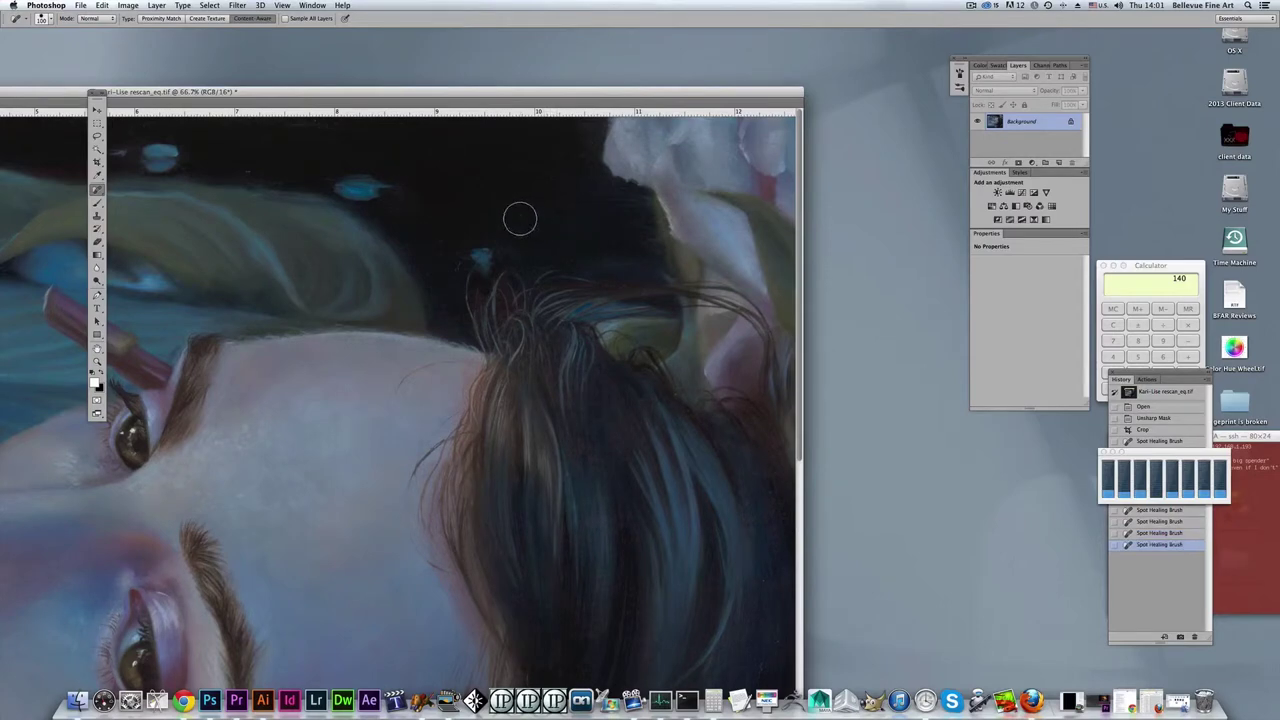
{"action": "left_click", "coordinate": [518, 218]}
{"action": "left_click", "coordinate": [441, 245]}
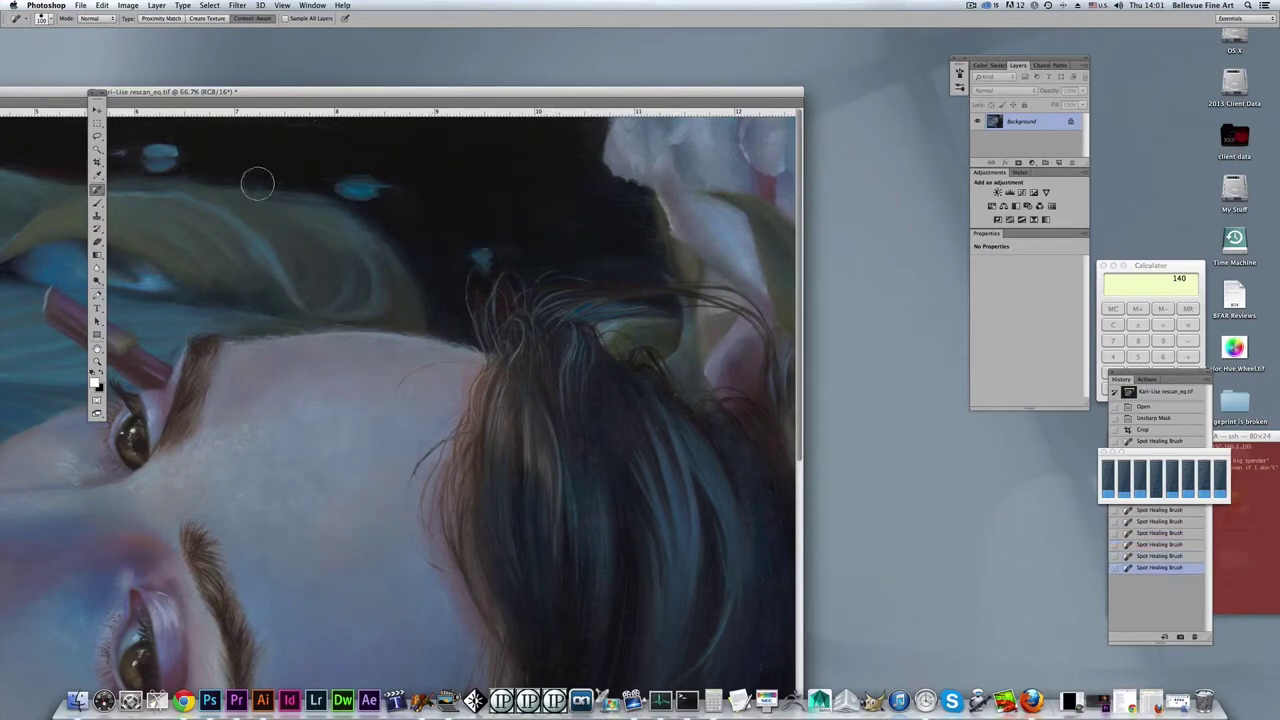
{"action": "left_click", "coordinate": [338, 164]}
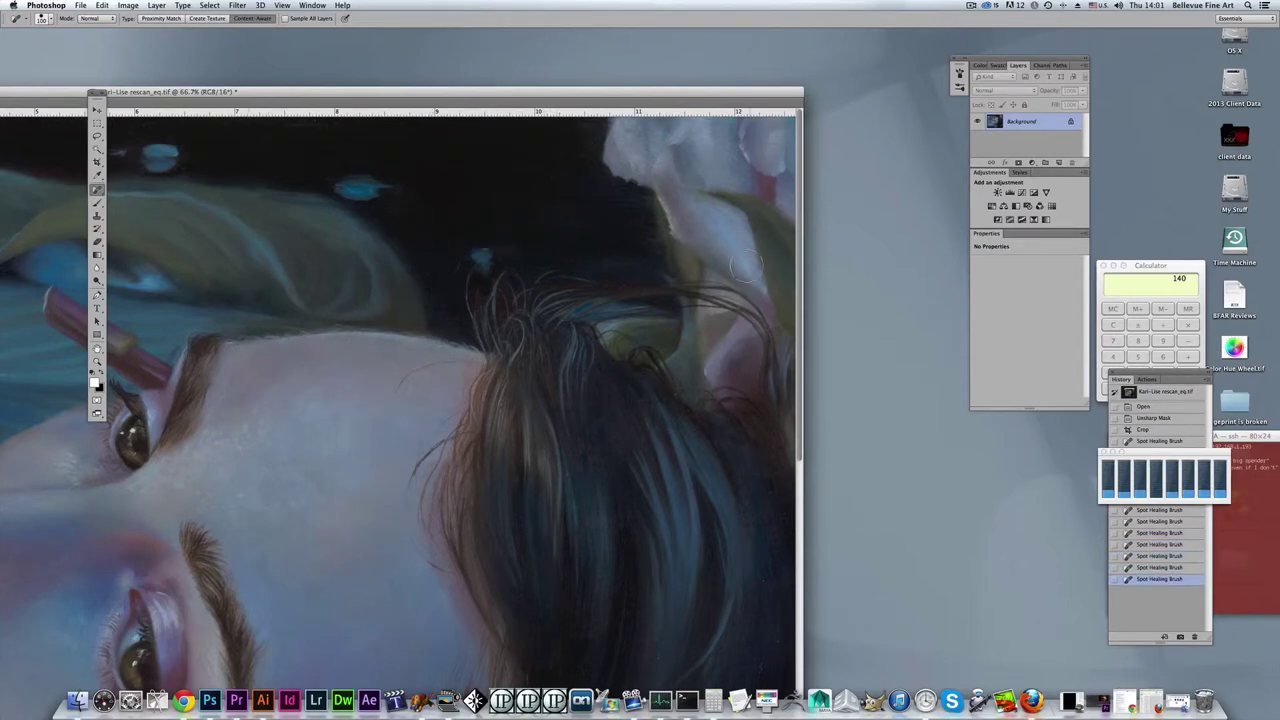
{"action": "left_click", "coordinate": [670, 395]}
- Heal one more speck near the hair and zoom out to 25% to see the whole painting
{"action": "double_click", "coordinate": [312, 87]}
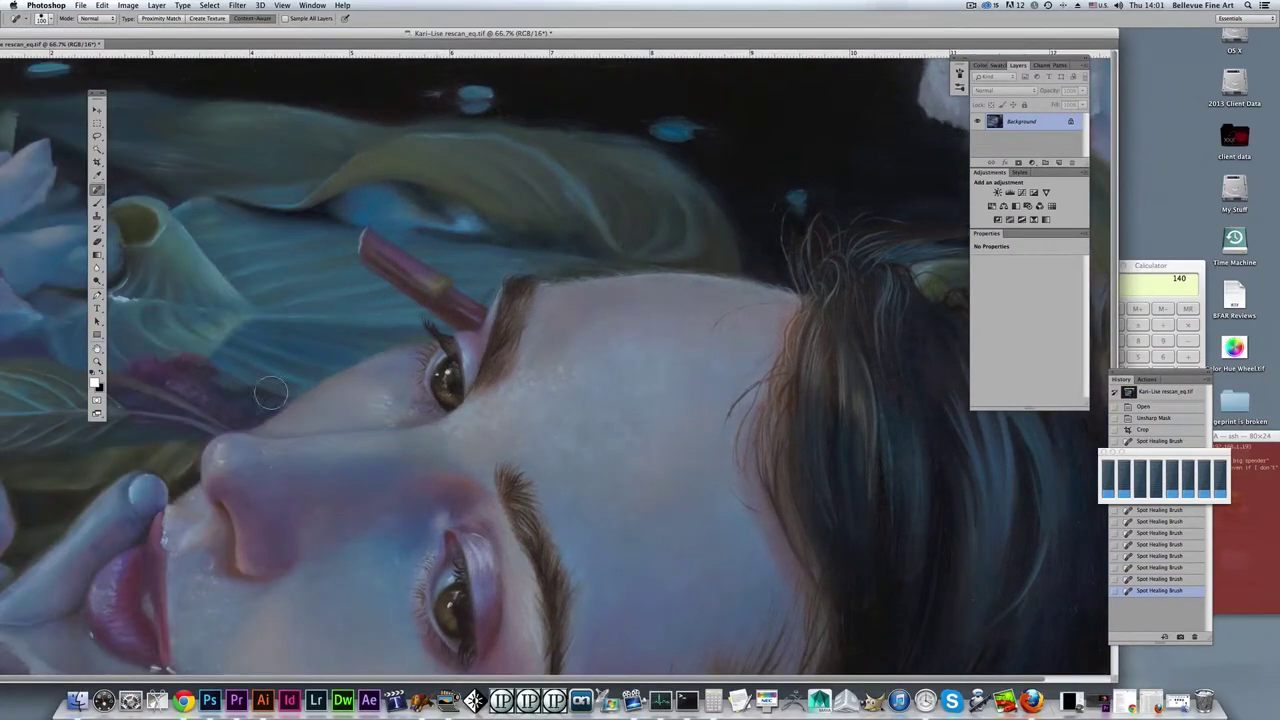
{"action": "left_click", "coordinate": [190, 363]}
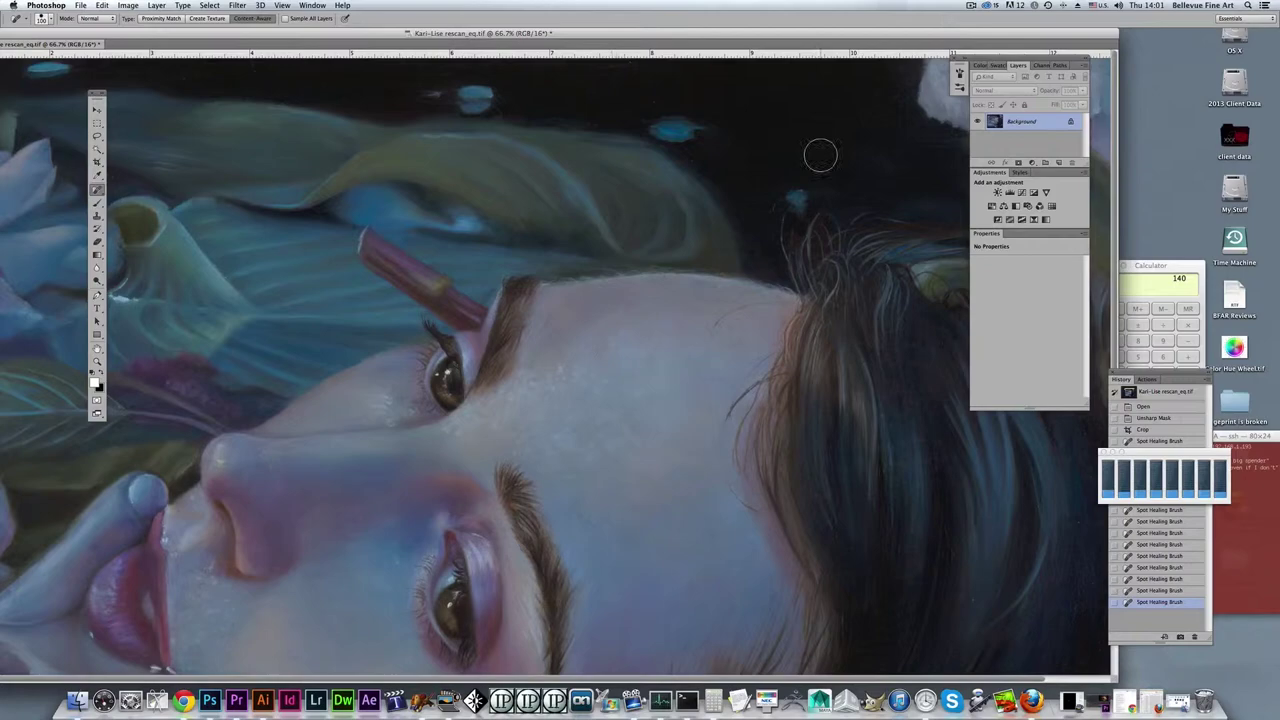
{"action": "key", "text": "super+minus"}
{"action": "key", "text": "super+minus"}
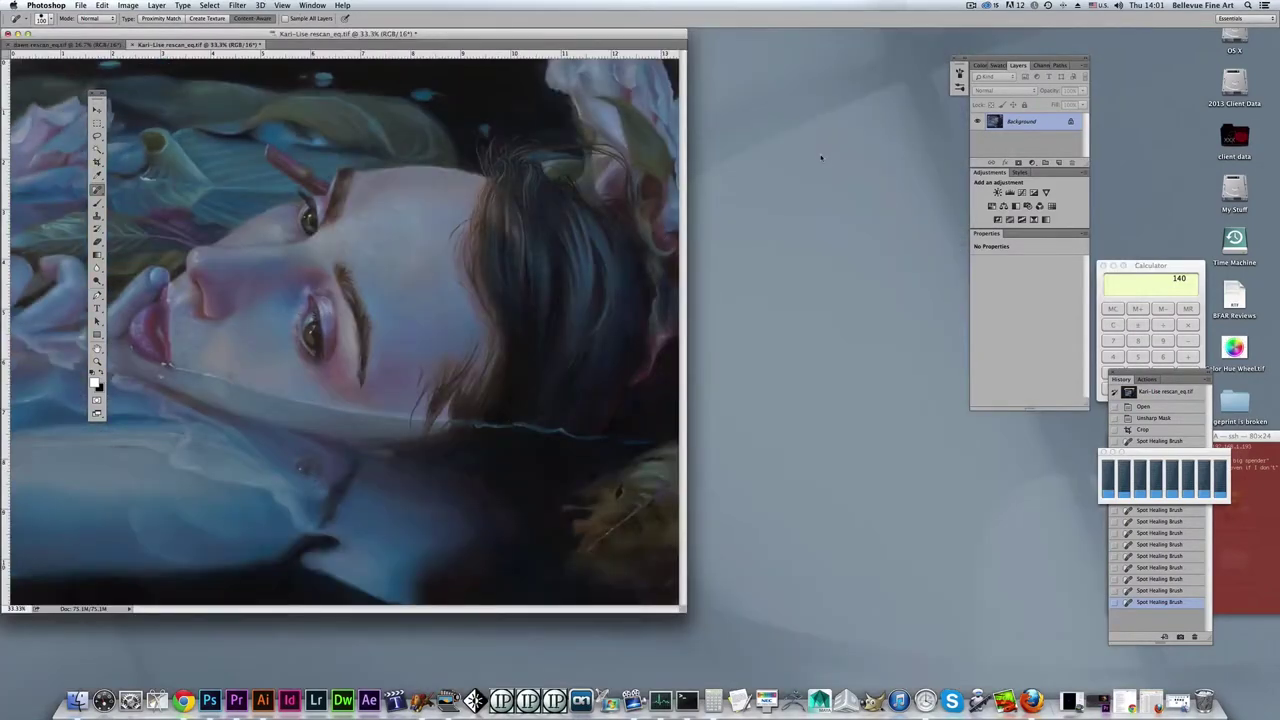
{"action": "key", "text": "super+minus"}
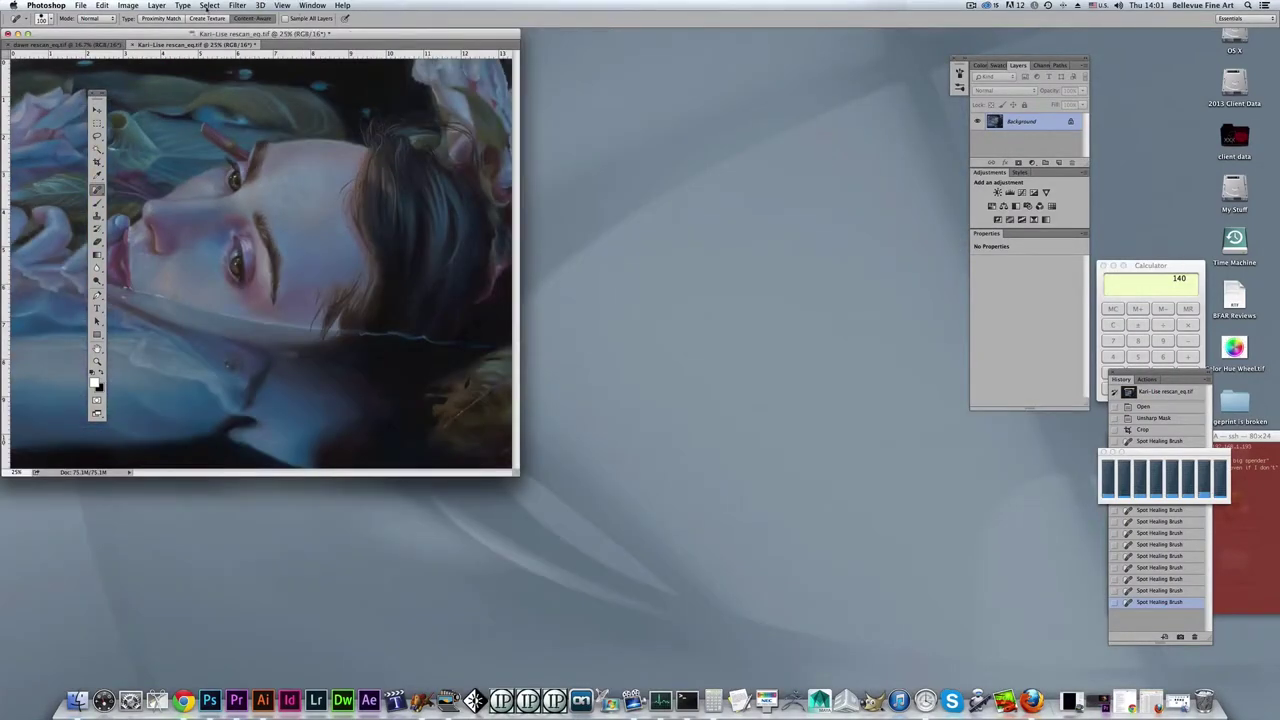
- Resize the image to 14 by 11.437 inches at 300 ppi using Preserve Details resampling
{"action": "left_click_drag", "start_coordinate": [175, 34], "coordinate": [387, 147]}
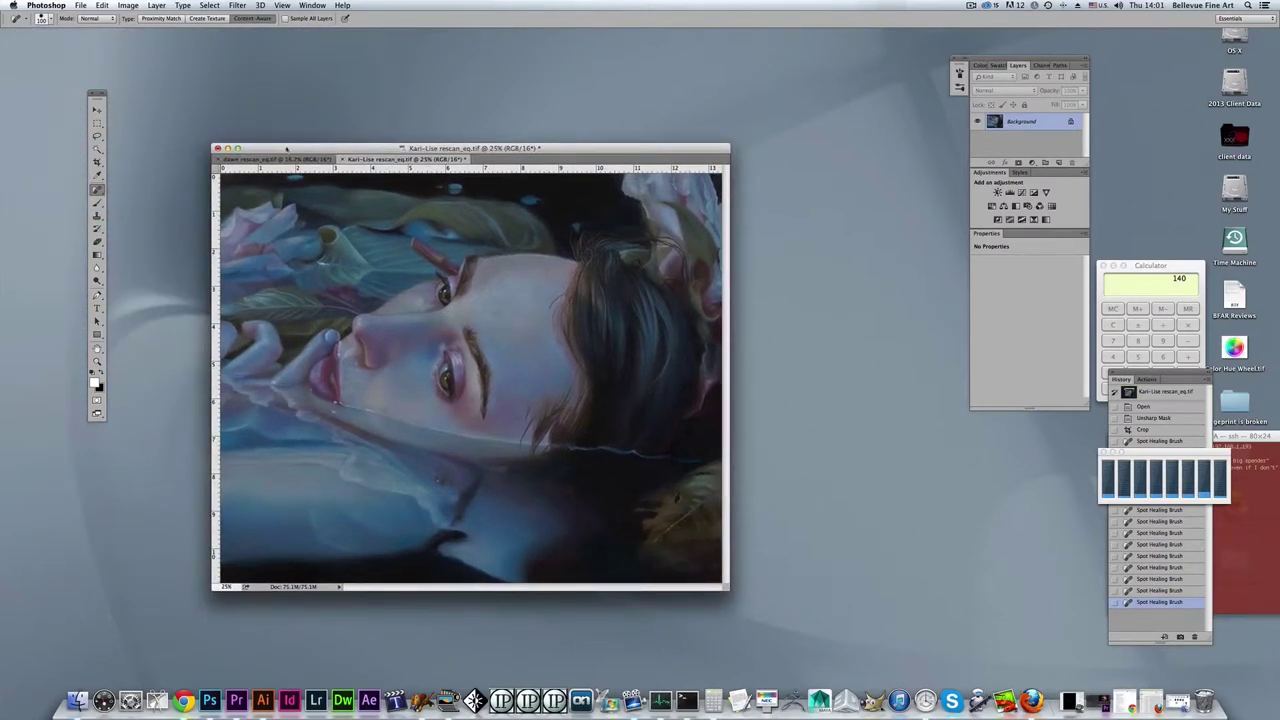
{"action": "left_click", "coordinate": [127, 6]}
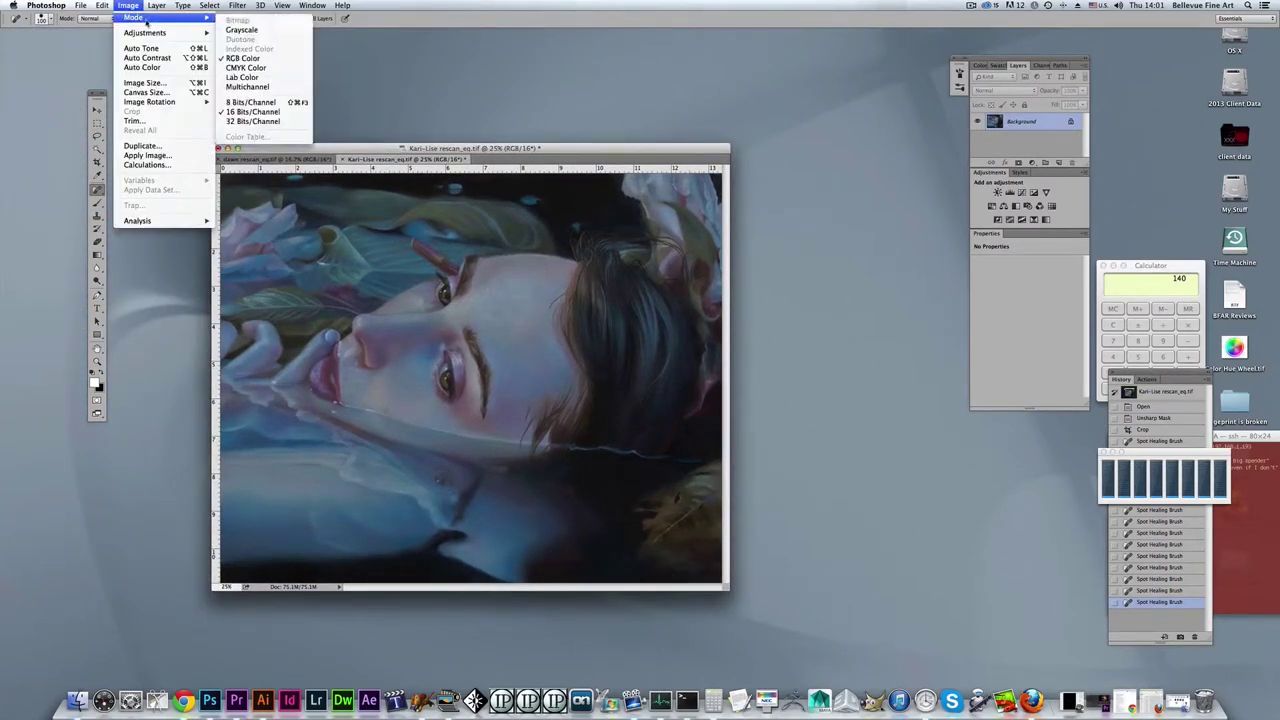
{"action": "left_click", "coordinate": [175, 82]}
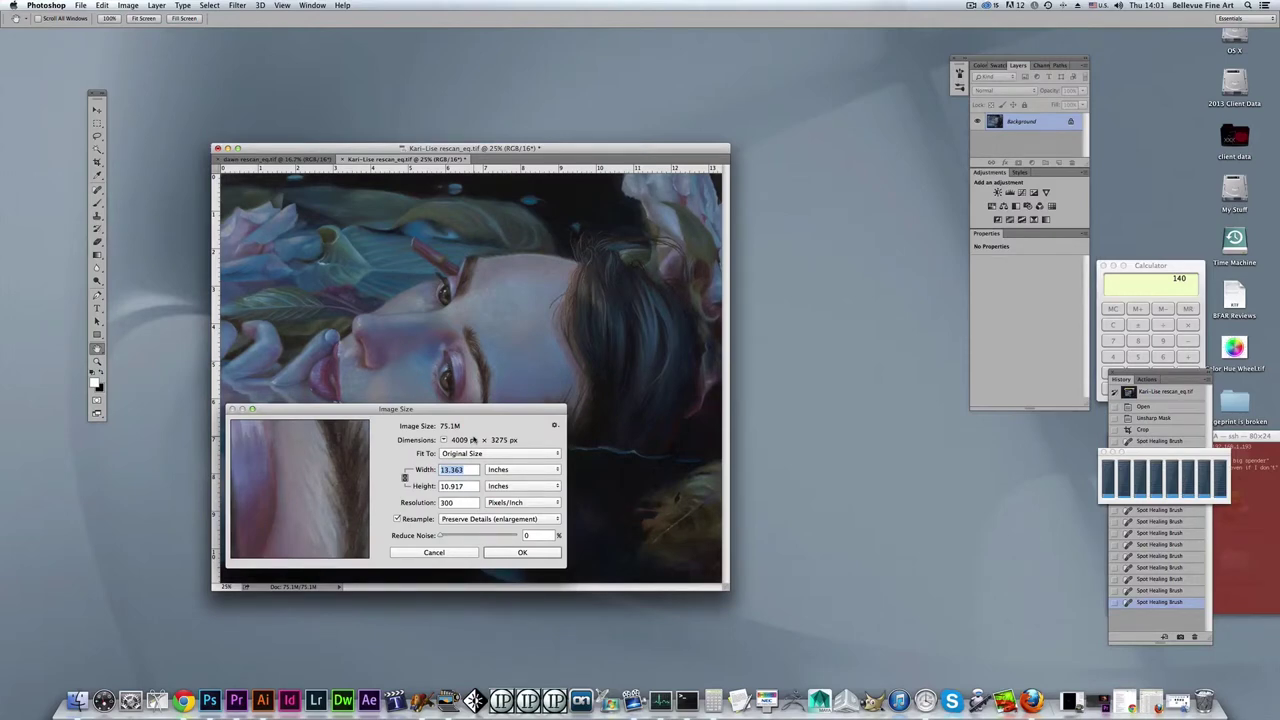
{"action": "type", "text": "14"}
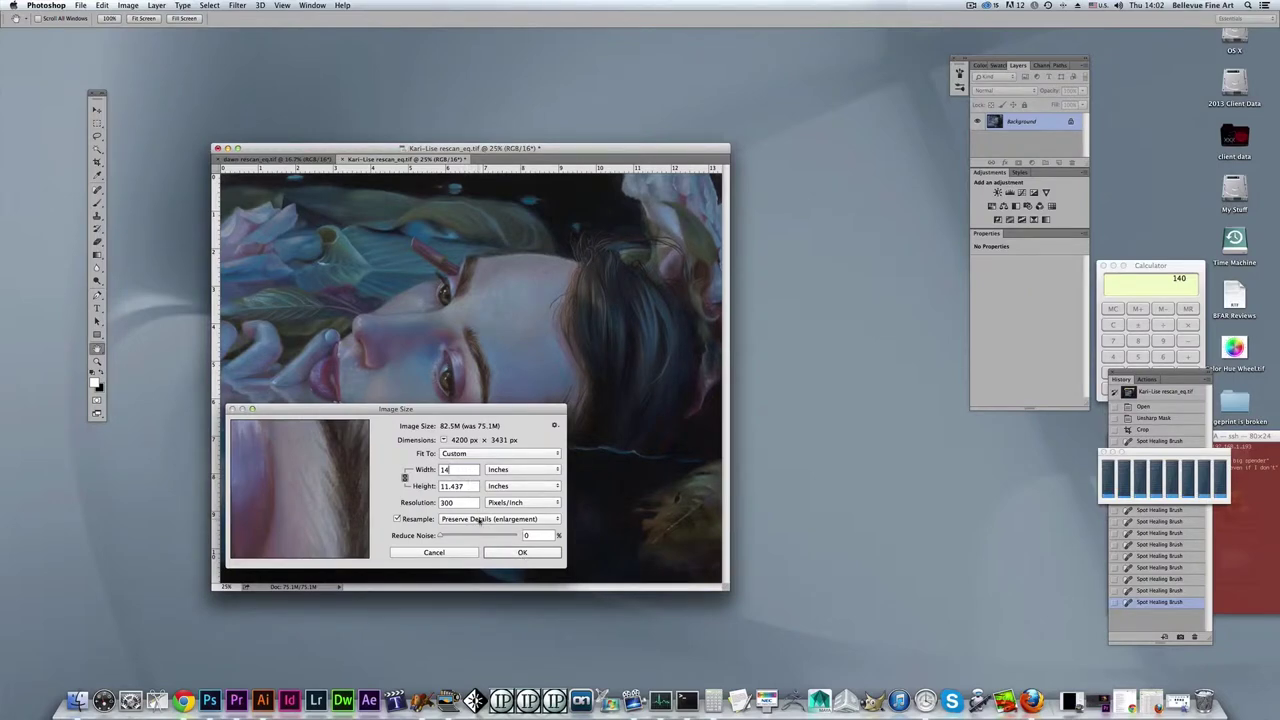
{"action": "left_click", "coordinate": [485, 521]}
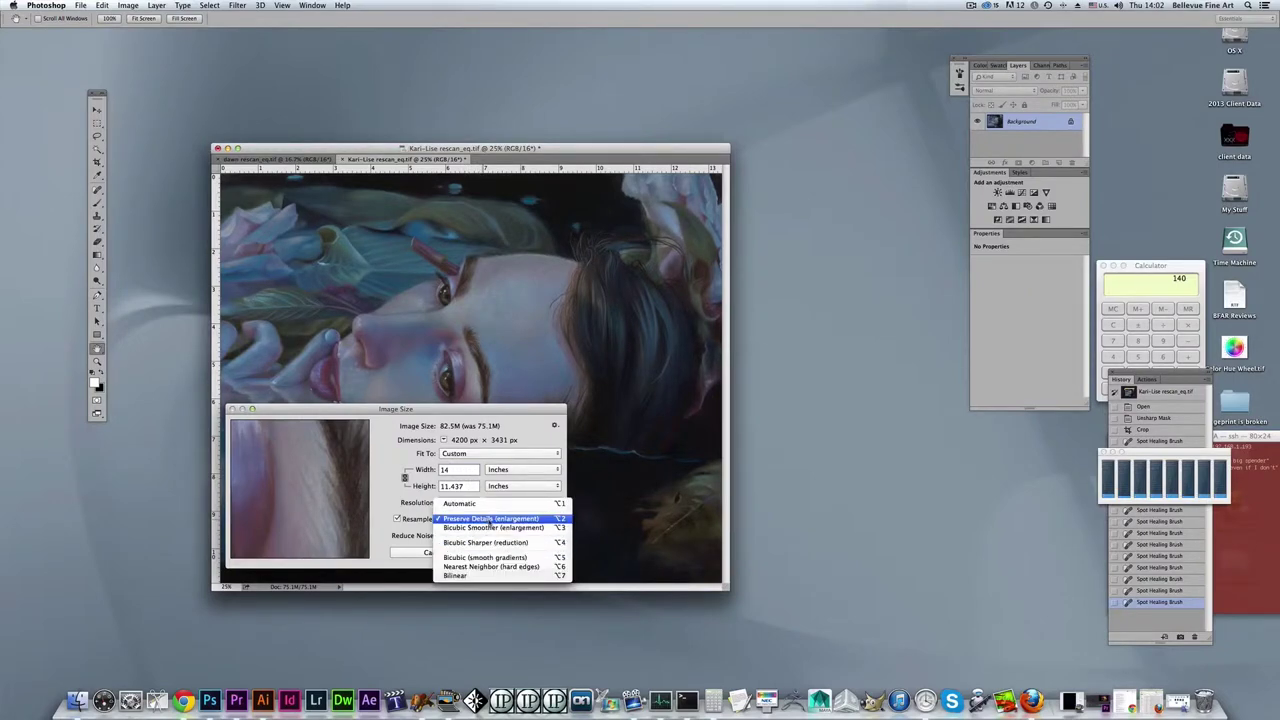
{"action": "left_click", "coordinate": [497, 519]}
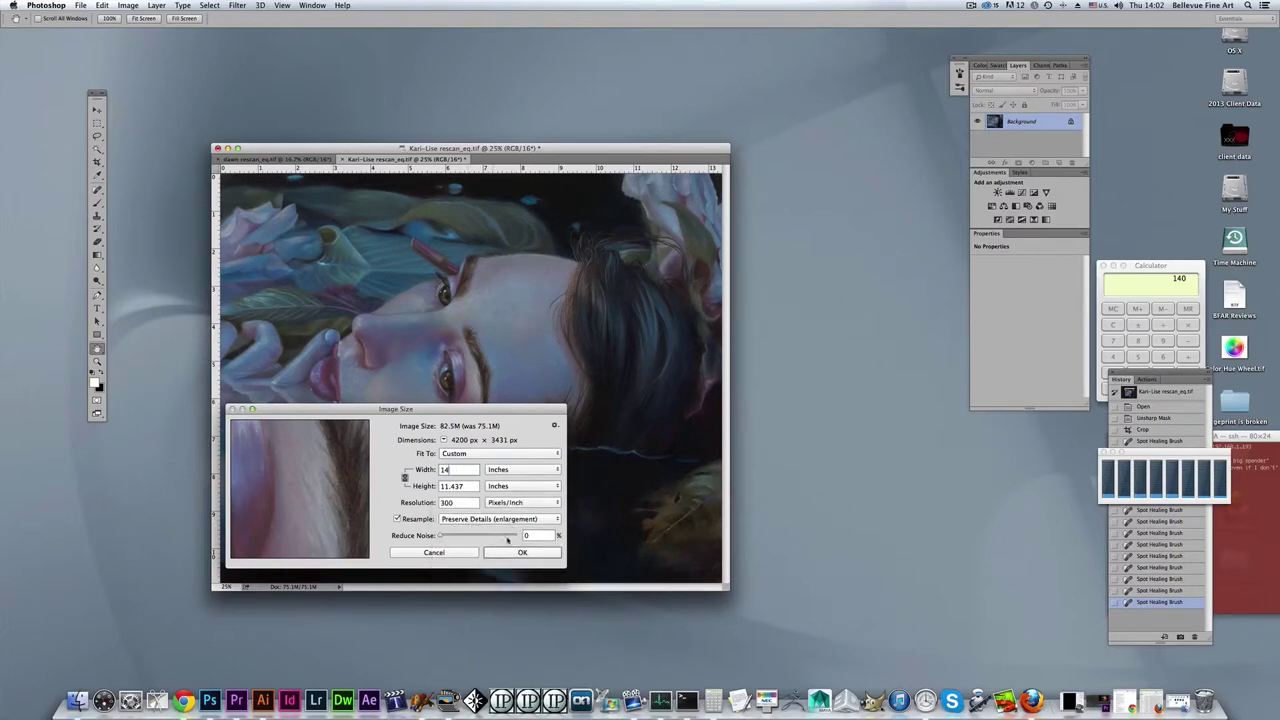
{"action": "left_click", "coordinate": [522, 553]}
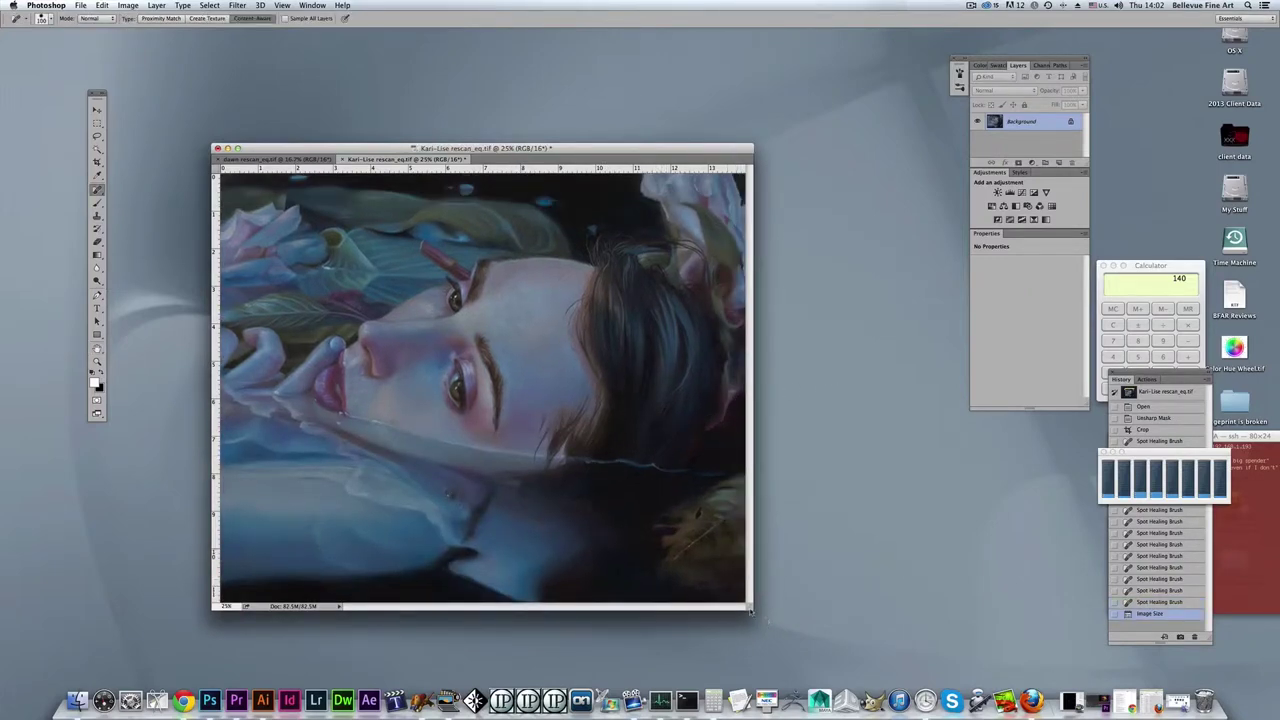
- Enlarge the document window around the 14-inch painting and trim a sliver off the bottom
{"action": "left_click_drag", "start_coordinate": [750, 609], "coordinate": [878, 638]}
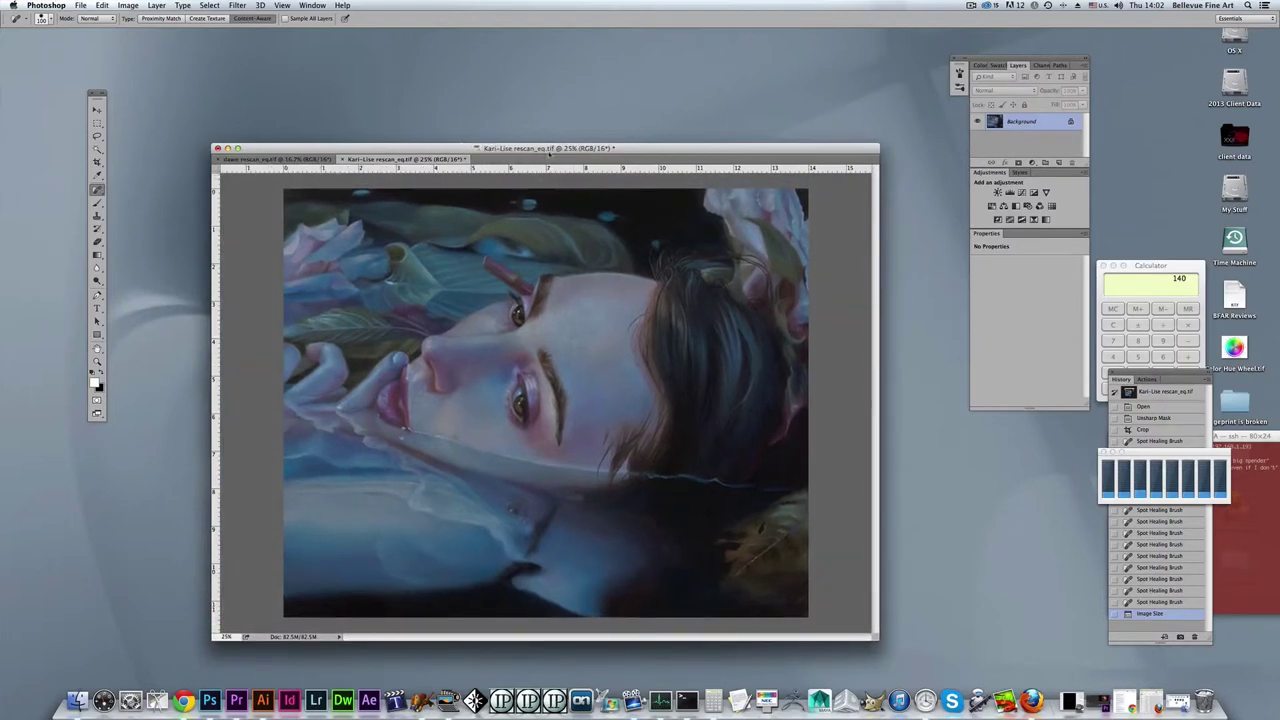
{"action": "left_click_drag", "start_coordinate": [549, 153], "coordinate": [507, 100]}
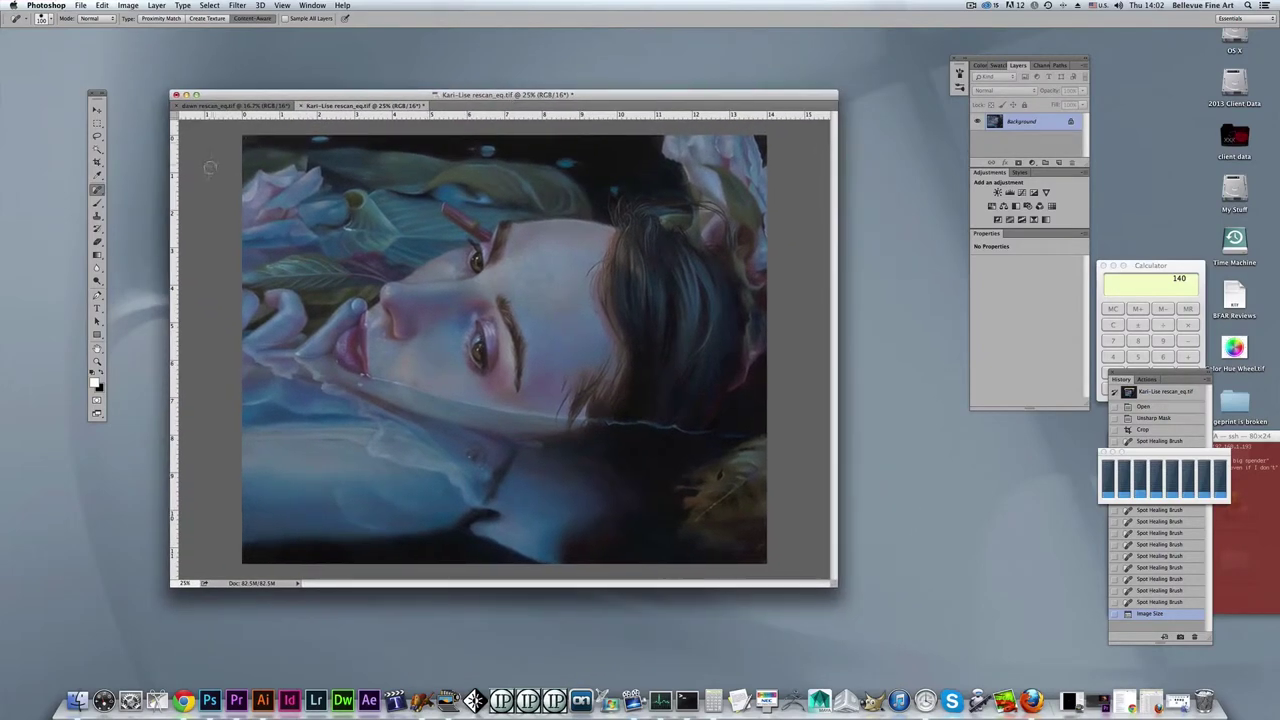
{"action": "key", "text": "c"}
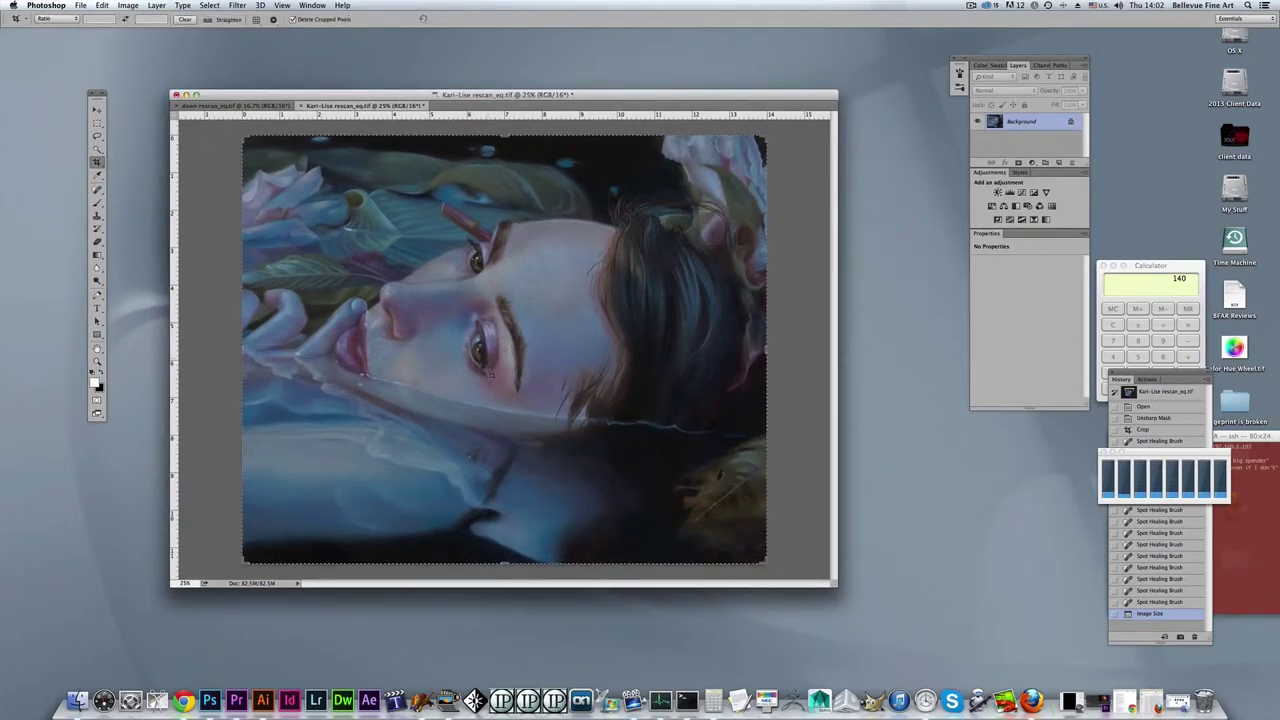
{"action": "left_click_drag", "start_coordinate": [497, 563], "coordinate": [497, 556]}
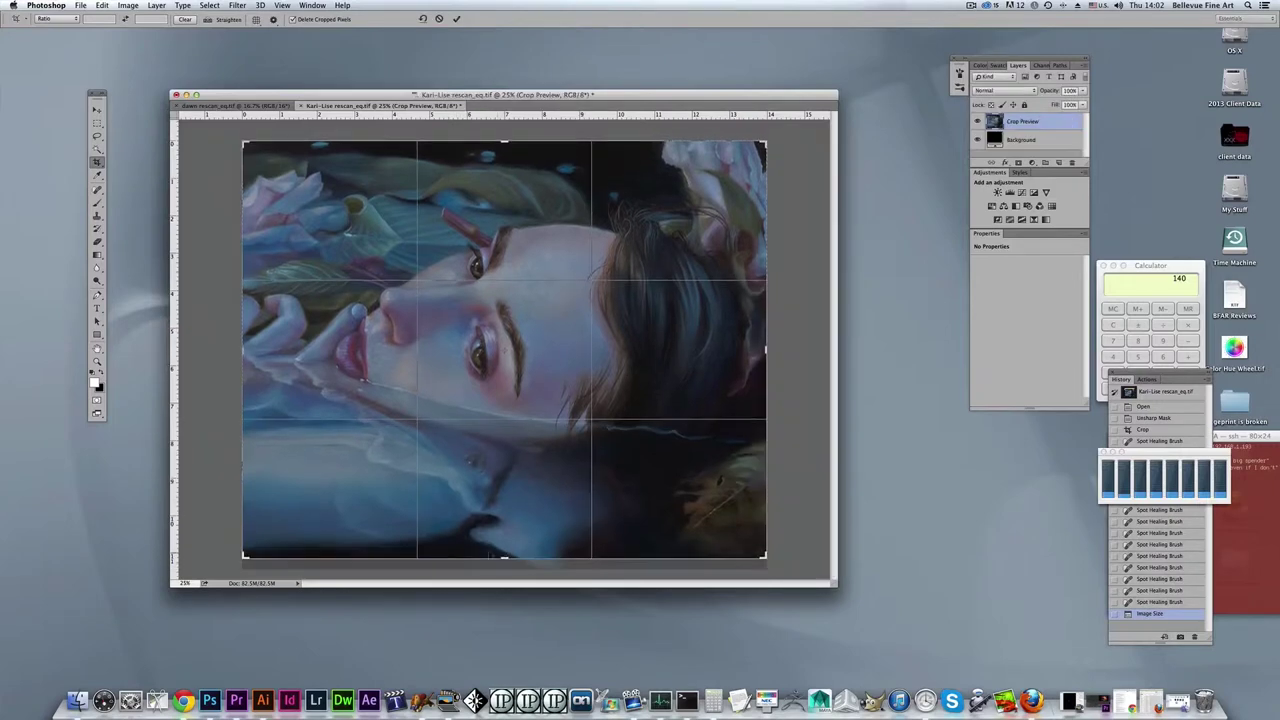
{"action": "key", "text": "Return"}
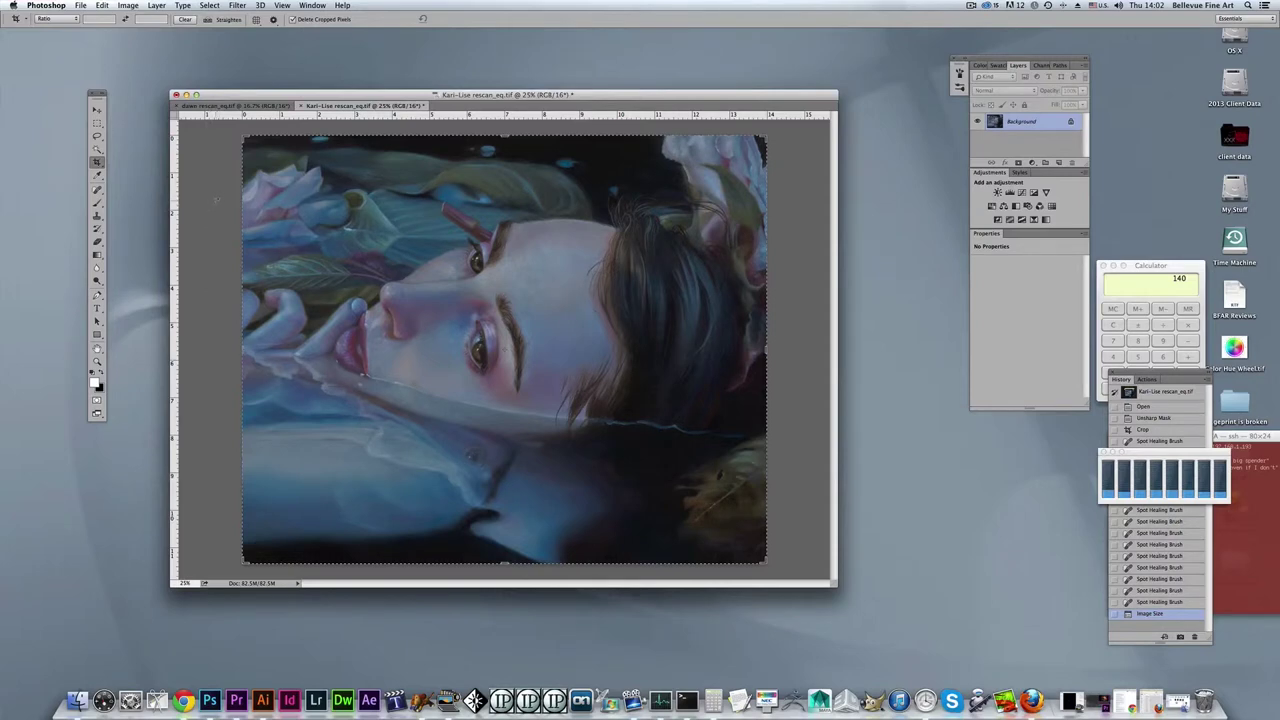
{"action": "key", "text": "v"}
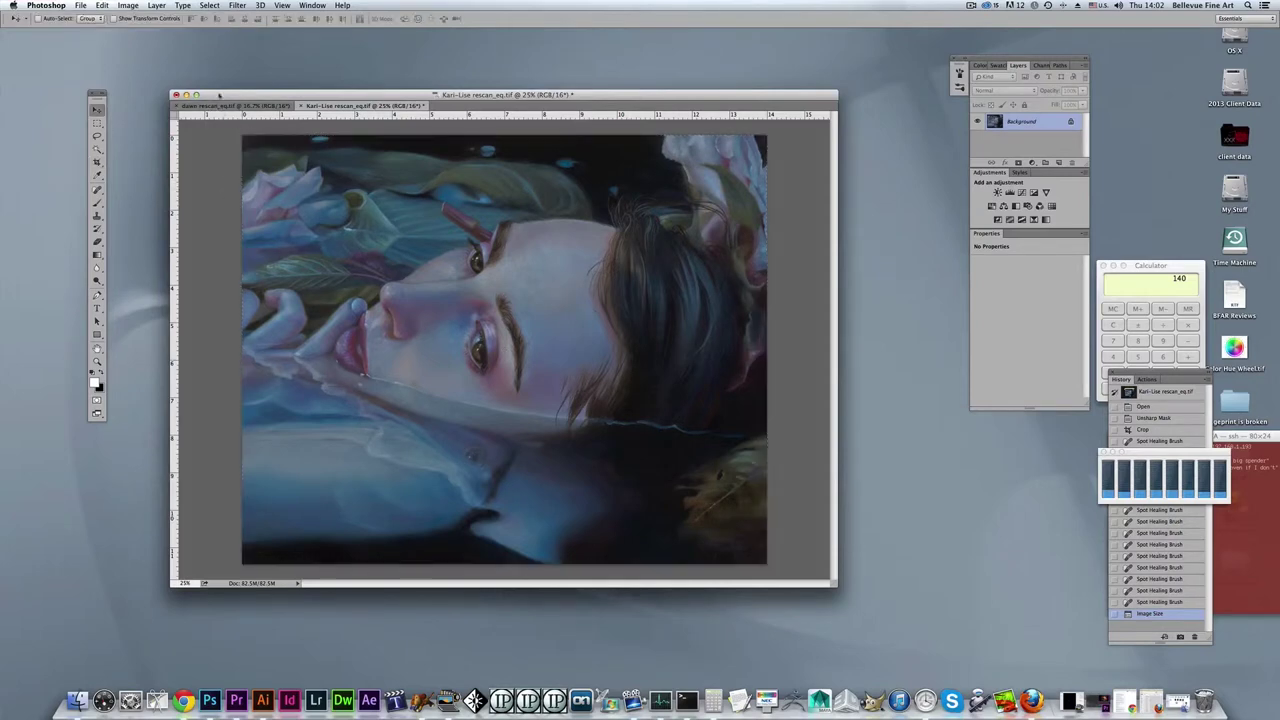
{"action": "left_click", "coordinate": [133, 7]}
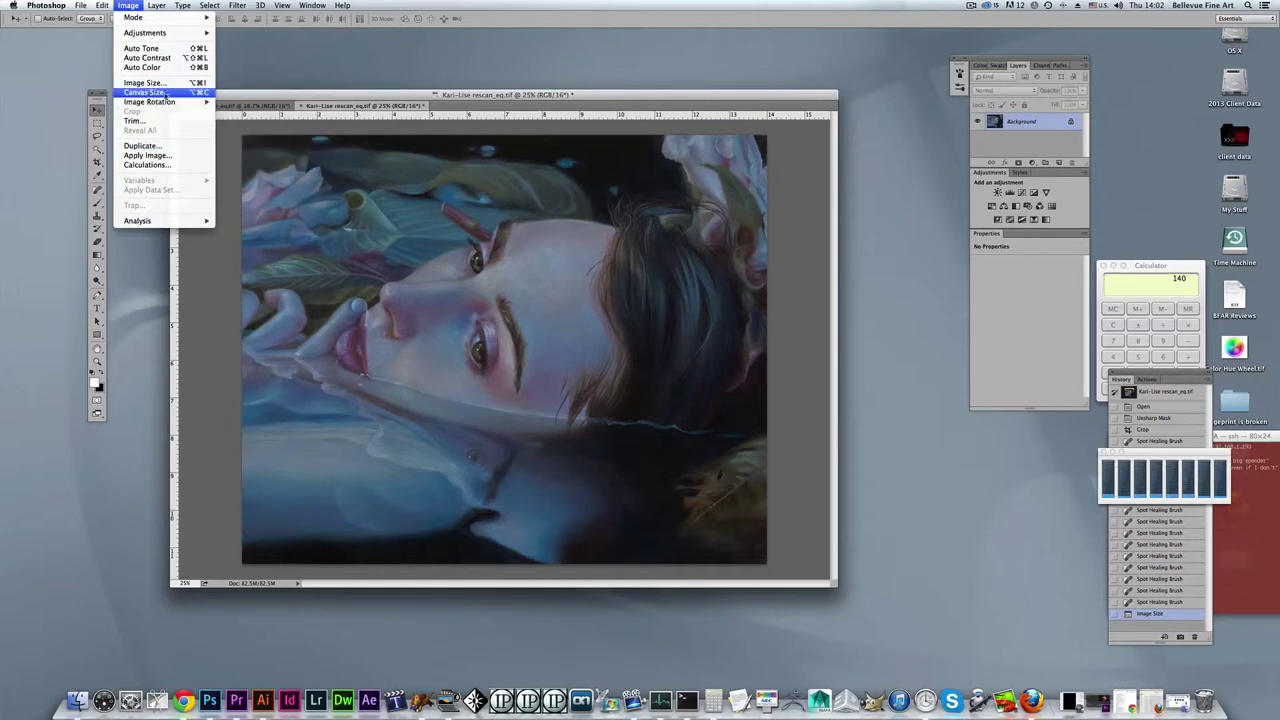
- Set the canvas height to 11 inches with a top-centre anchor so the bottom is trimmed
{"action": "left_click", "coordinate": [145, 92]}
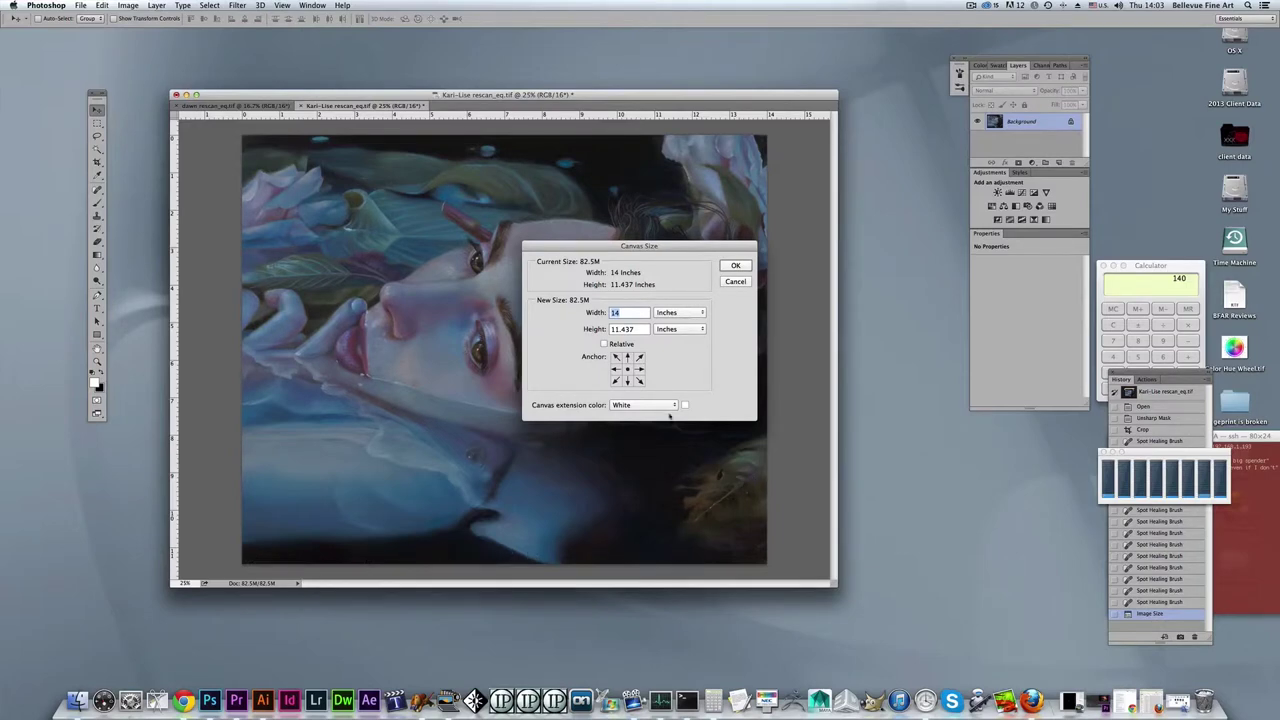
{"action": "left_click_drag", "start_coordinate": [534, 267], "coordinate": [750, 253]}
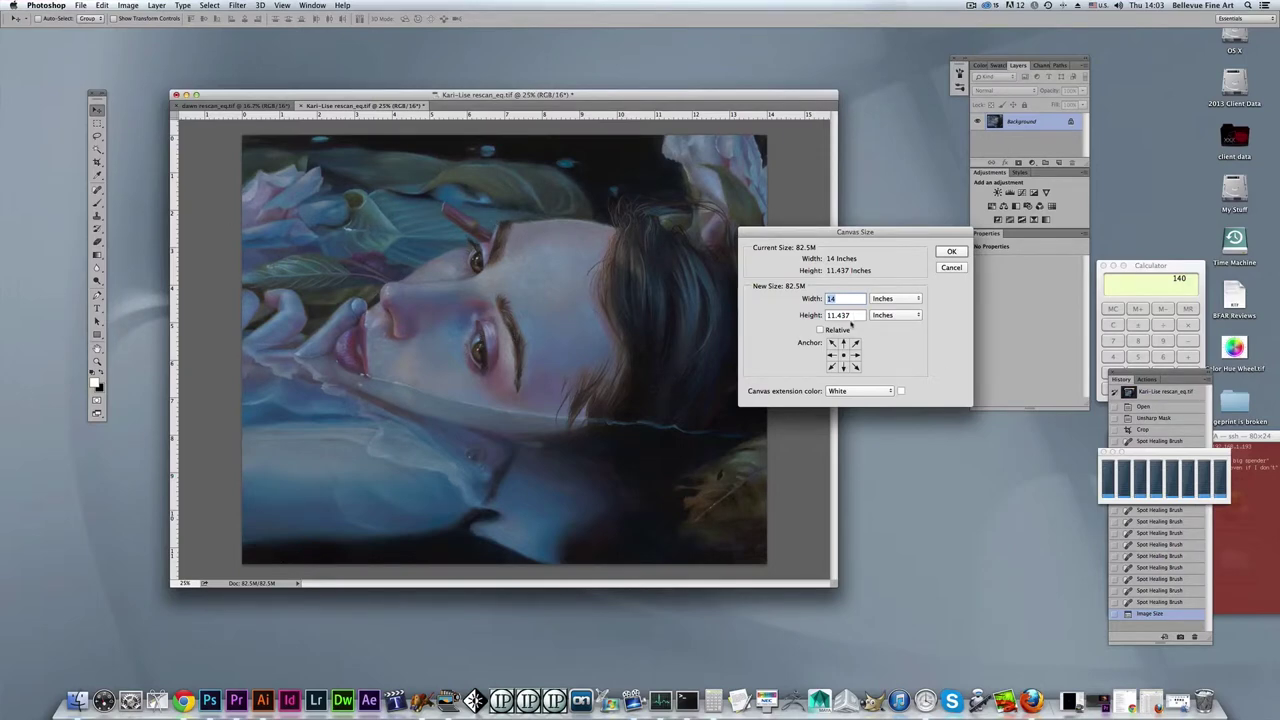
{"action": "key", "text": "Tab"}
{"action": "type", "text": "11"}
{"action": "left_click", "coordinate": [843, 344]}
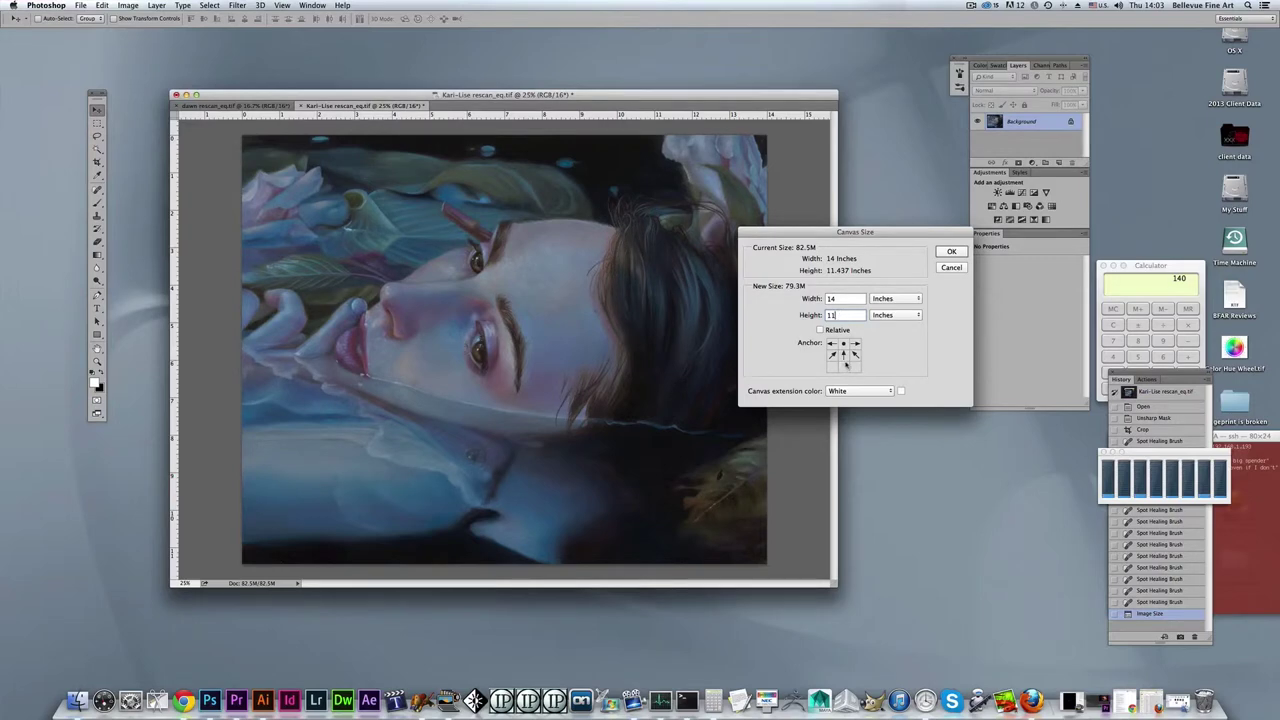
{"action": "left_click", "coordinate": [843, 355]}
{"action": "left_click", "coordinate": [844, 343]}
{"action": "left_click", "coordinate": [954, 251]}
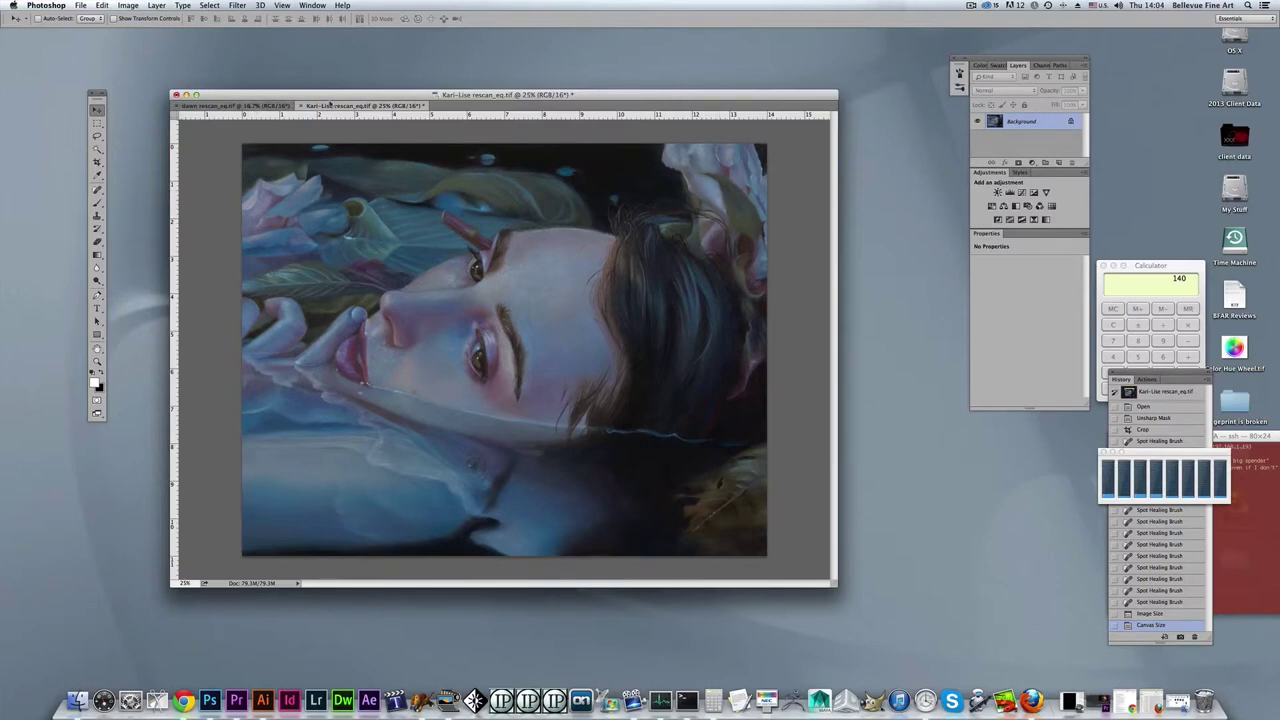
- Extend the canvas by 2 inches relative in width and height with white, making 16 by 13 inches
{"action": "left_click_drag", "start_coordinate": [333, 97], "coordinate": [323, 96]}
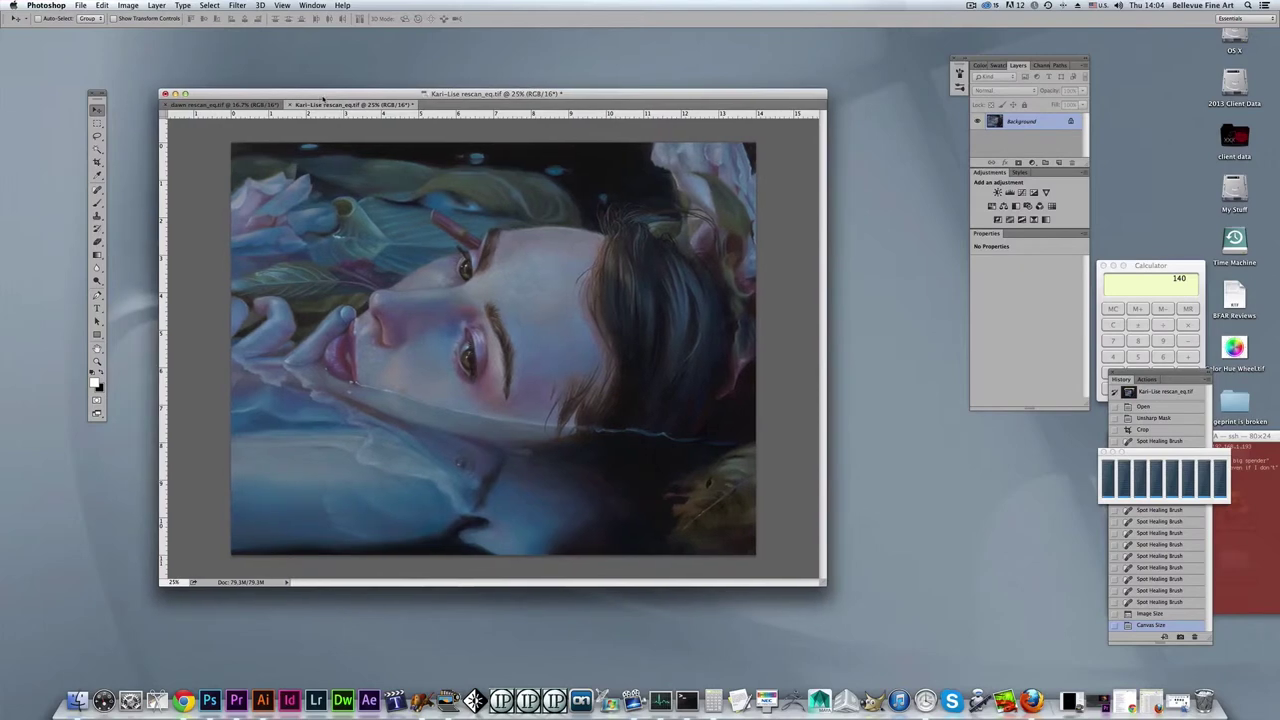
{"action": "left_click_drag", "start_coordinate": [824, 583], "coordinate": [913, 641]}
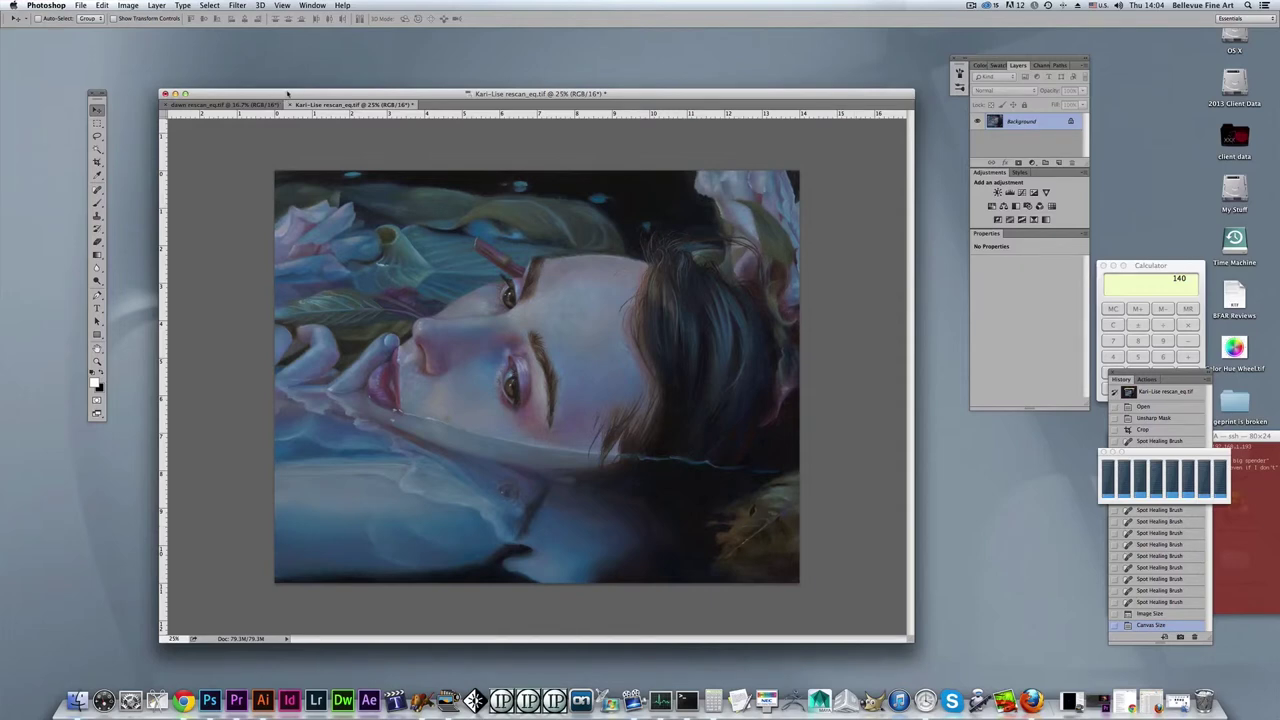
{"action": "left_click_drag", "start_coordinate": [284, 97], "coordinate": [267, 73]}
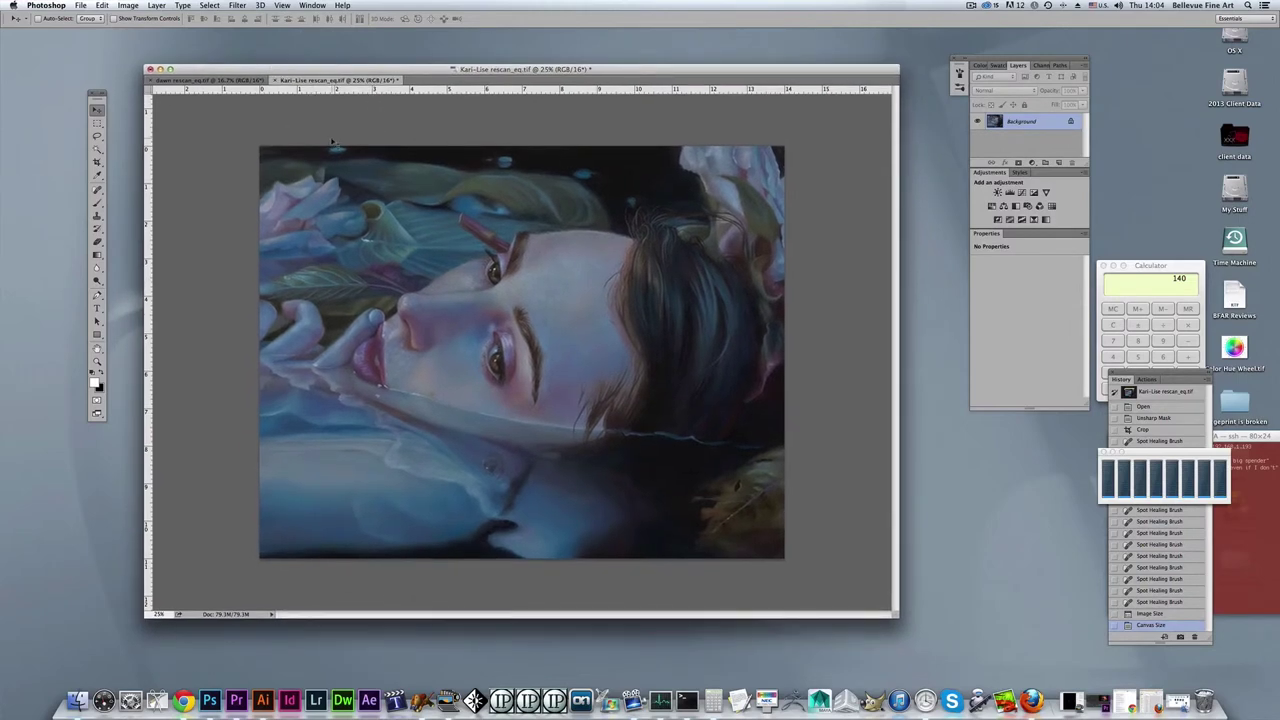
{"action": "left_click", "coordinate": [128, 7]}
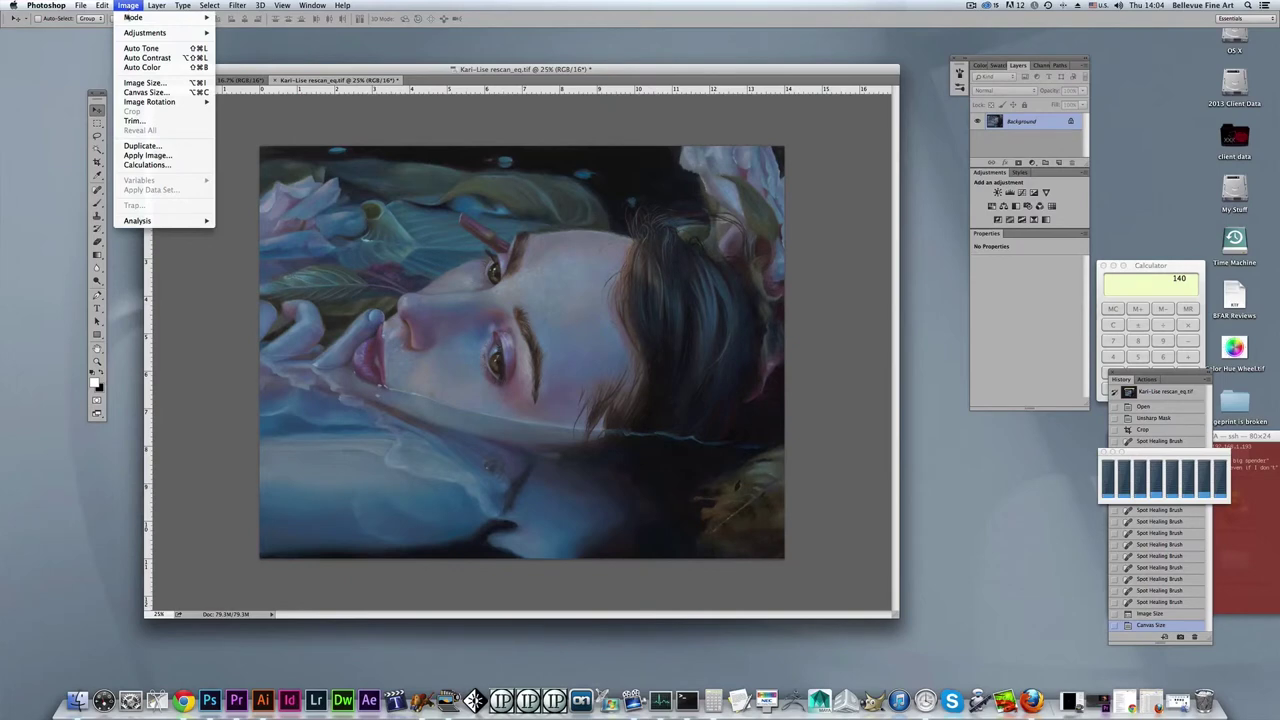
{"action": "left_click", "coordinate": [145, 92]}
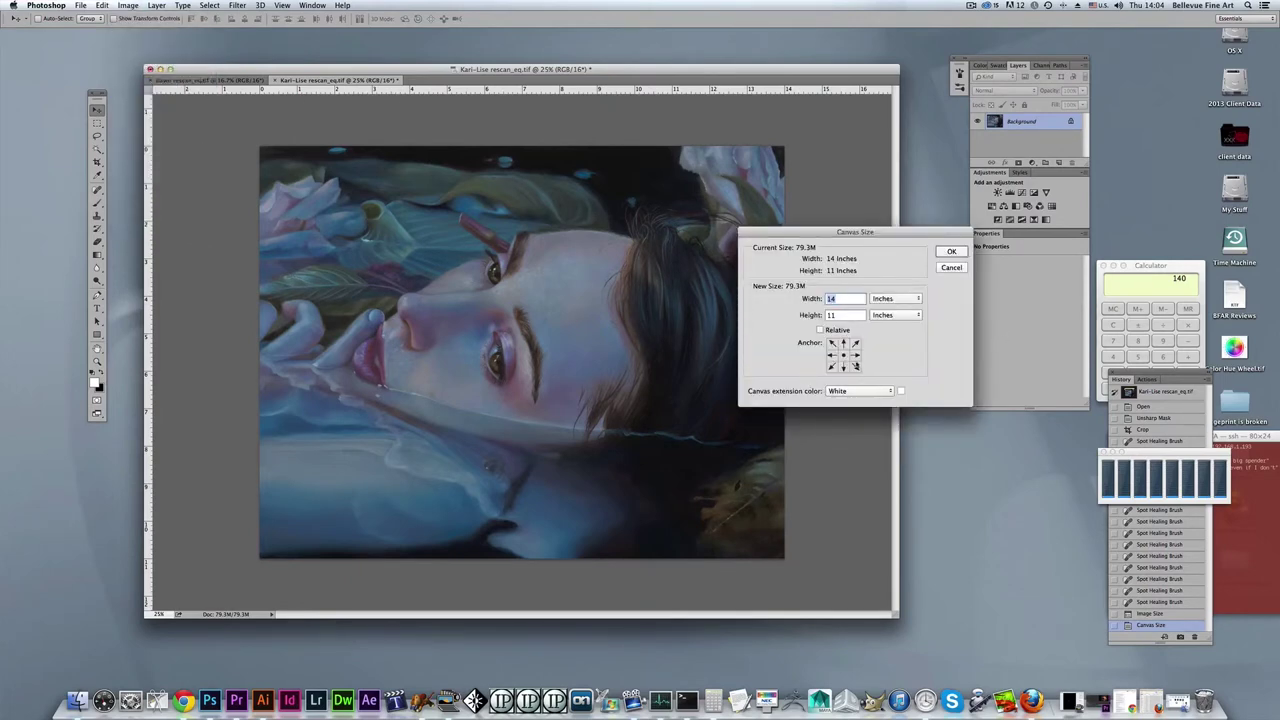
{"action": "left_click", "coordinate": [820, 330]}
{"action": "type", "text": "2"}
{"action": "key", "text": "Tab"}
{"action": "type", "text": "2"}
{"action": "left_click", "coordinate": [953, 253]}
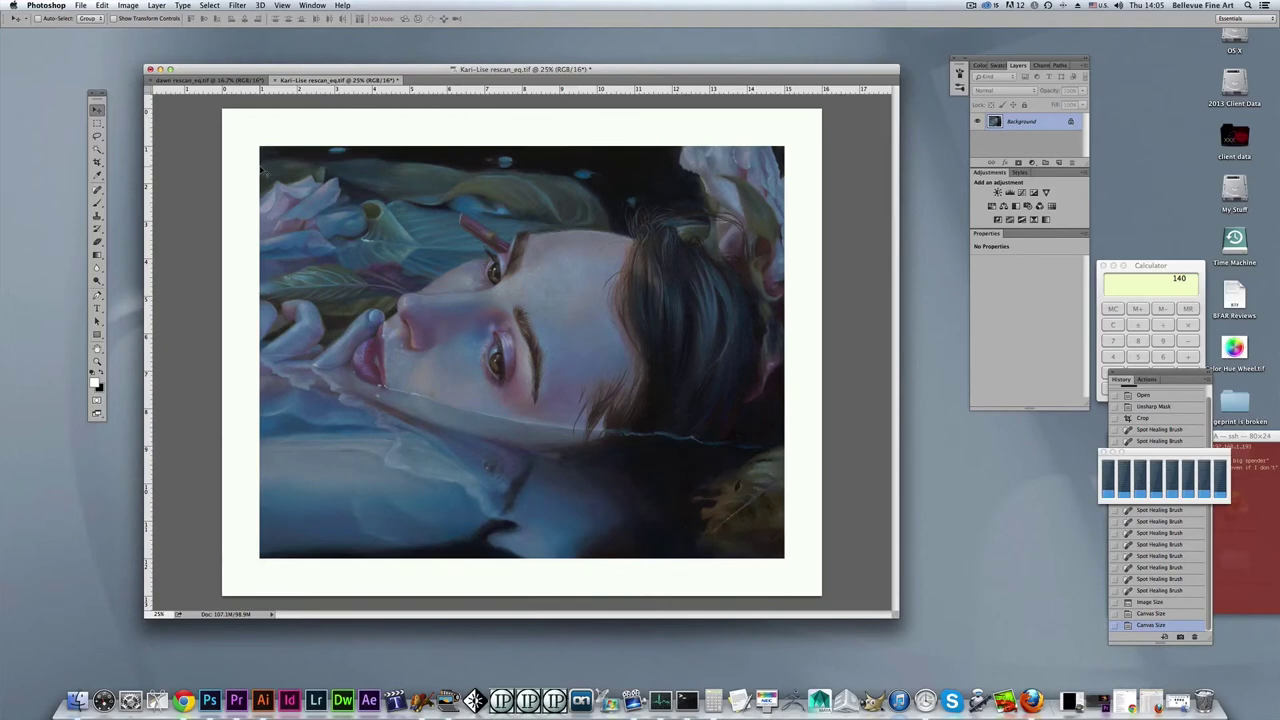
{"action": "key", "text": "super+alt+i"}
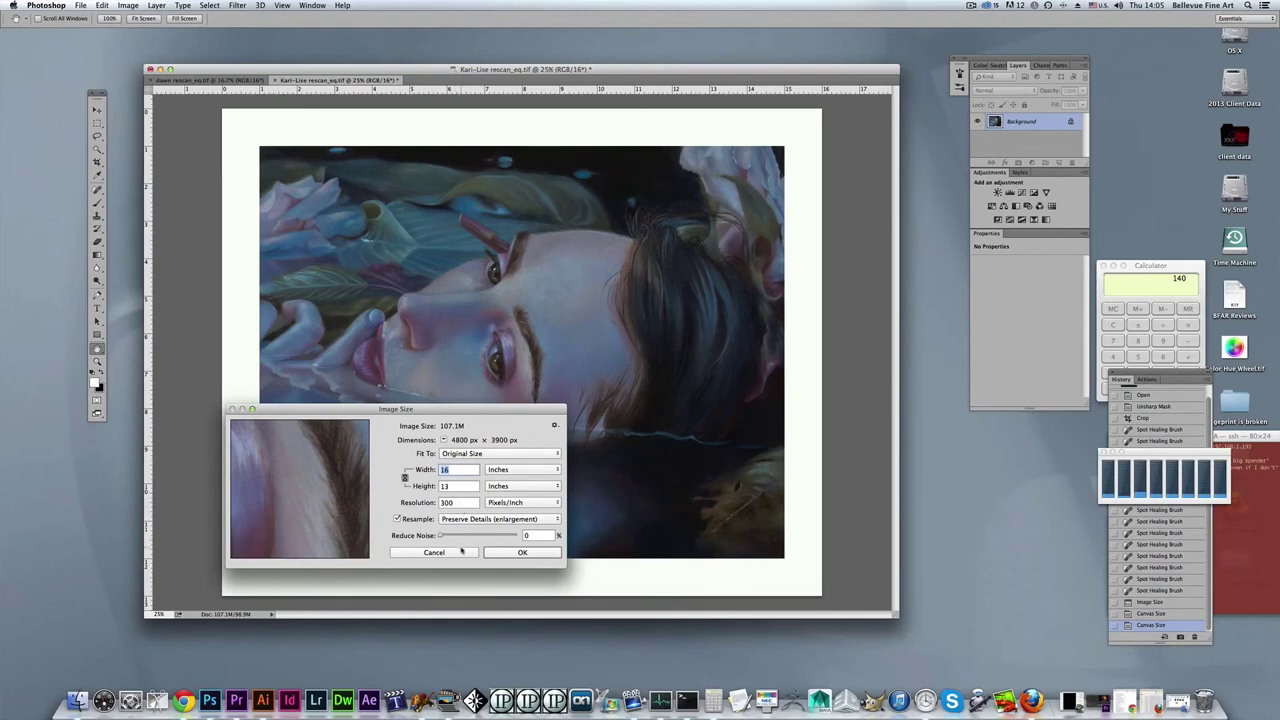
{"action": "left_click", "coordinate": [457, 553]}
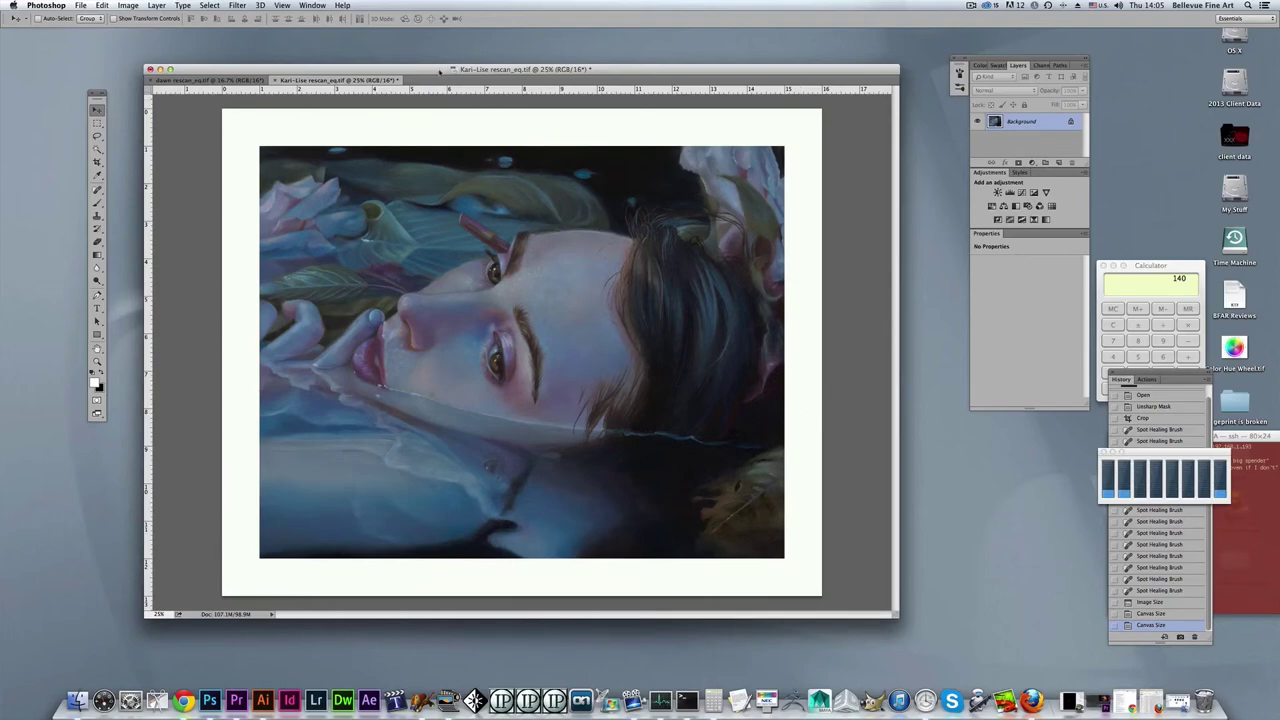
{"action": "left_click_drag", "start_coordinate": [439, 72], "coordinate": [478, 75]}
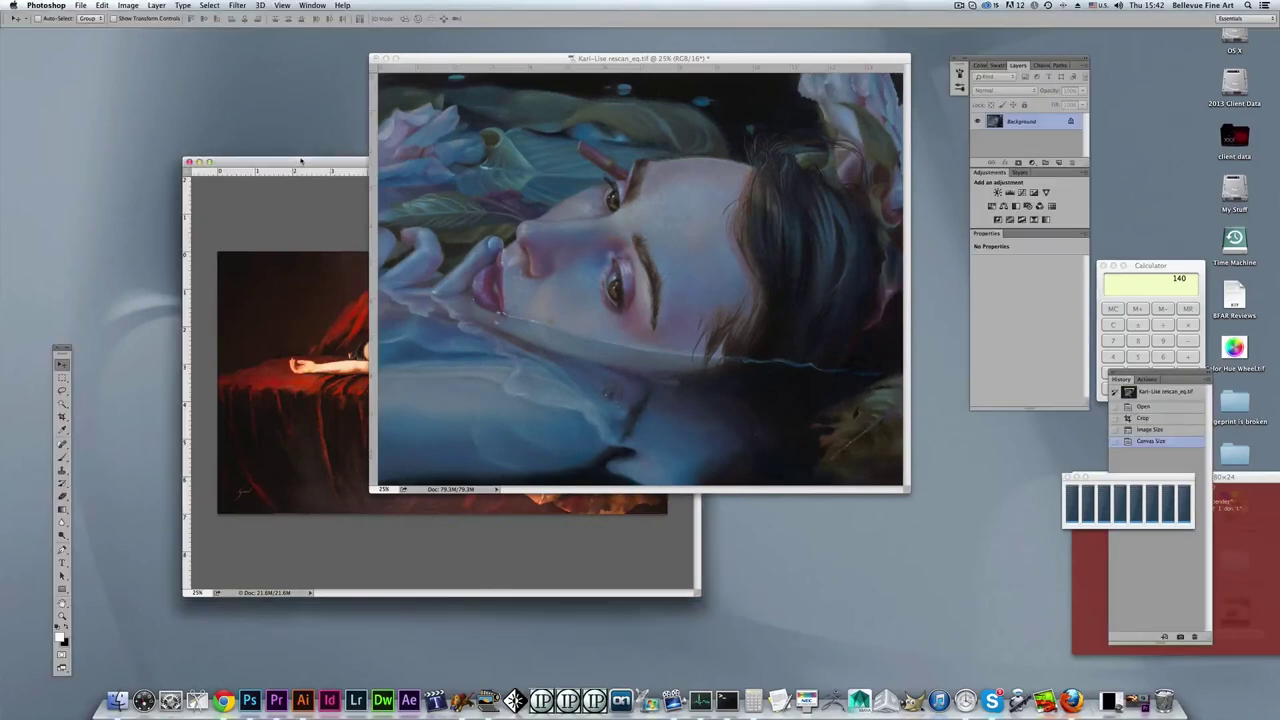
- Bring the camera-shot-2.jpg document to the front and reposition its window
{"action": "left_click_drag", "start_coordinate": [316, 161], "coordinate": [312, 117]}
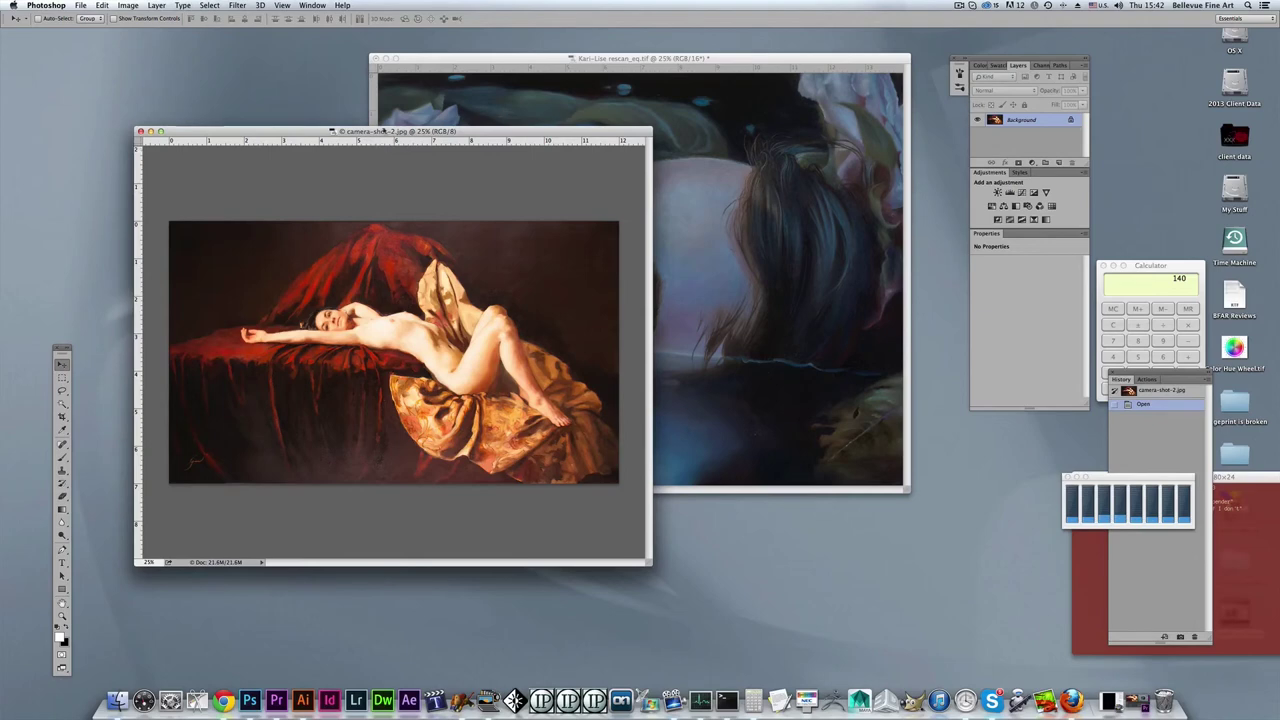
{"action": "left_click_drag", "start_coordinate": [383, 130], "coordinate": [383, 124]}
{"action": "left_click", "coordinate": [491, 60]}
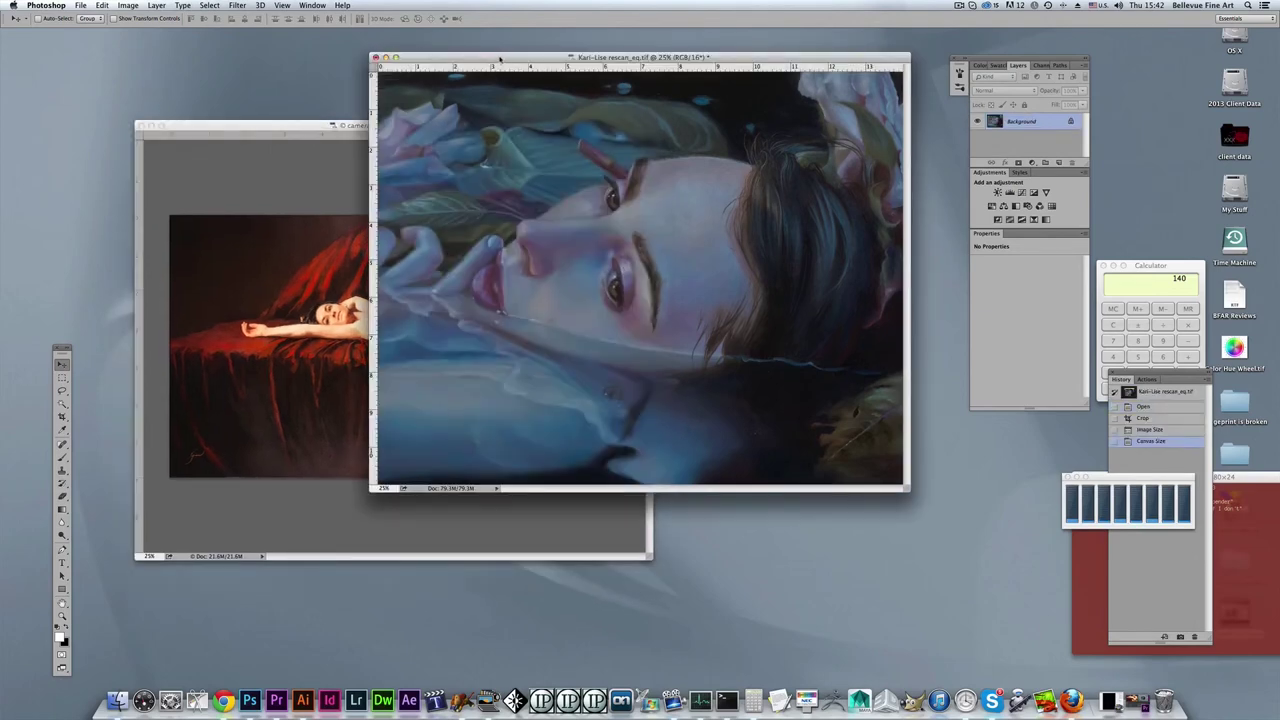
{"action": "left_click_drag", "start_coordinate": [499, 60], "coordinate": [477, 58]}
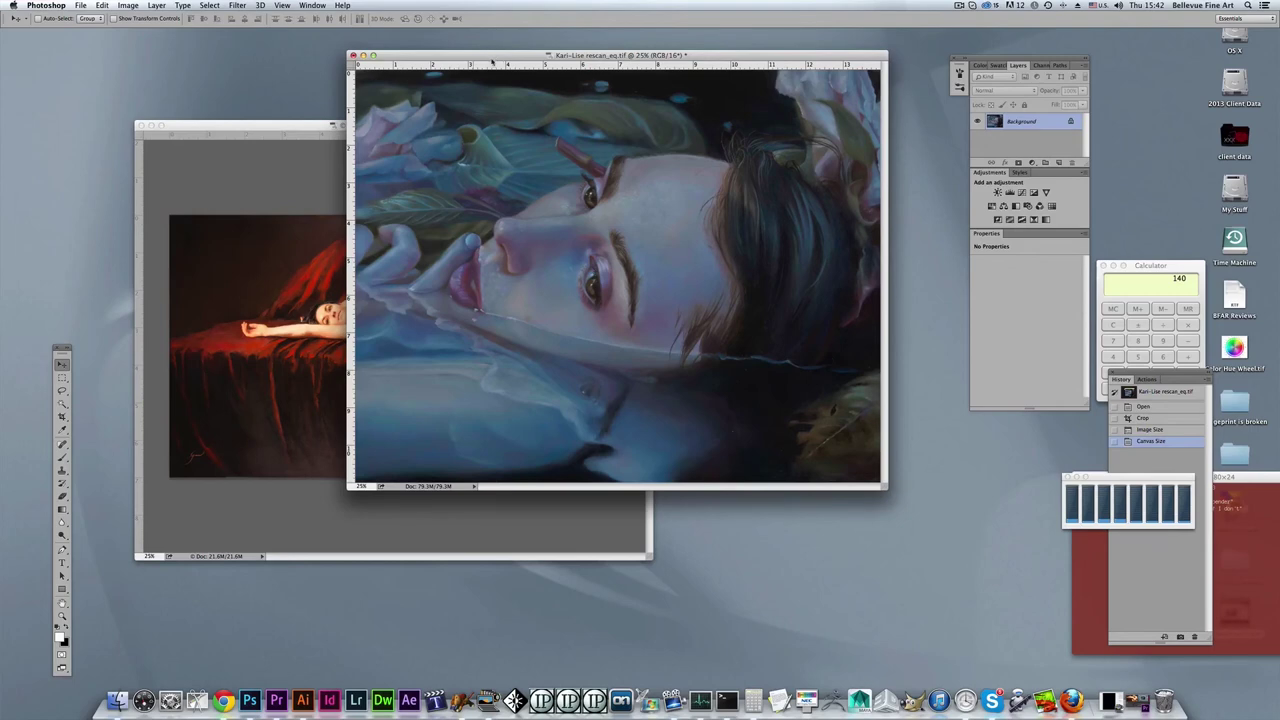
{"action": "left_click", "coordinate": [209, 130]}
{"action": "left_click", "coordinate": [129, 6]}
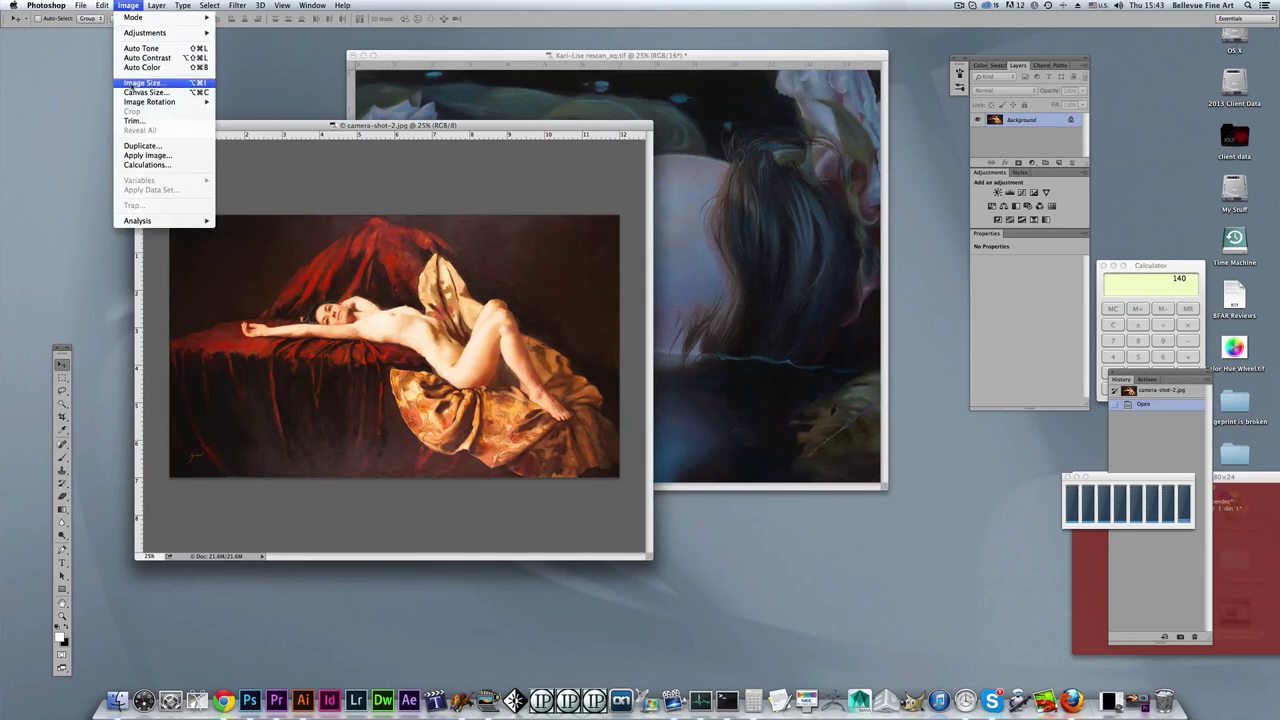
{"action": "left_click", "coordinate": [140, 92]}
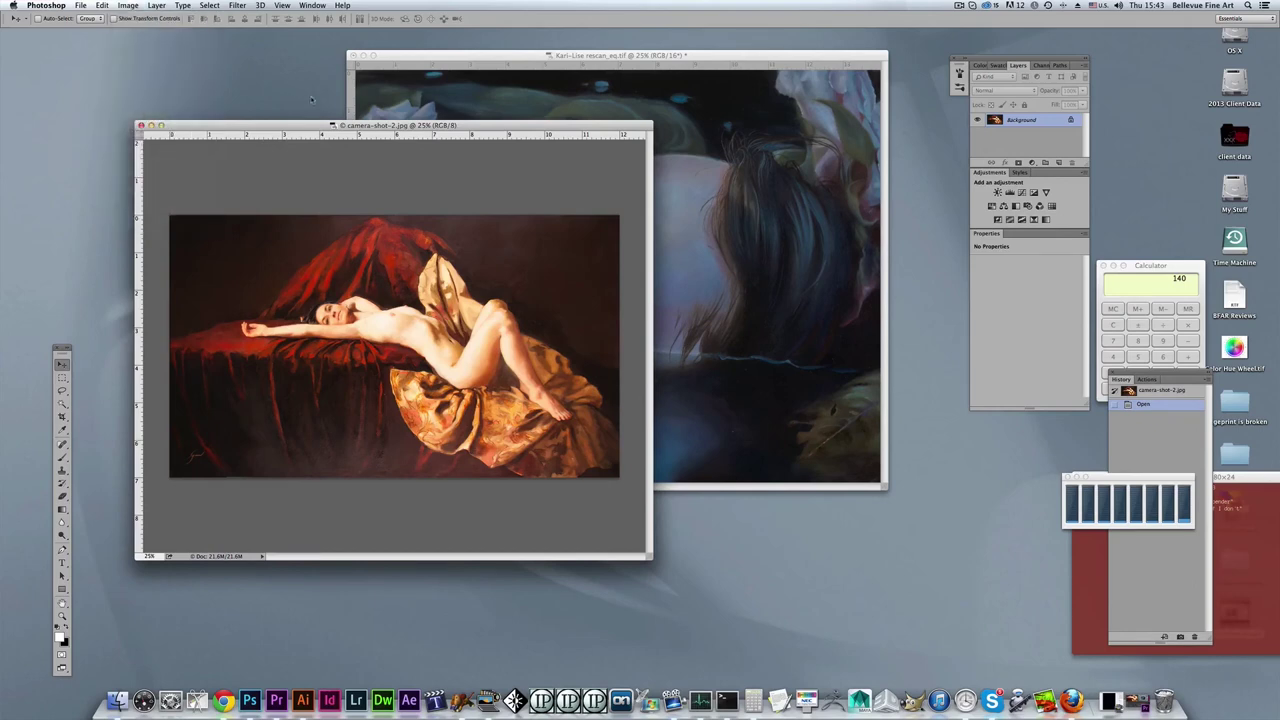
{"action": "left_click_drag", "start_coordinate": [433, 130], "coordinate": [457, 126]}
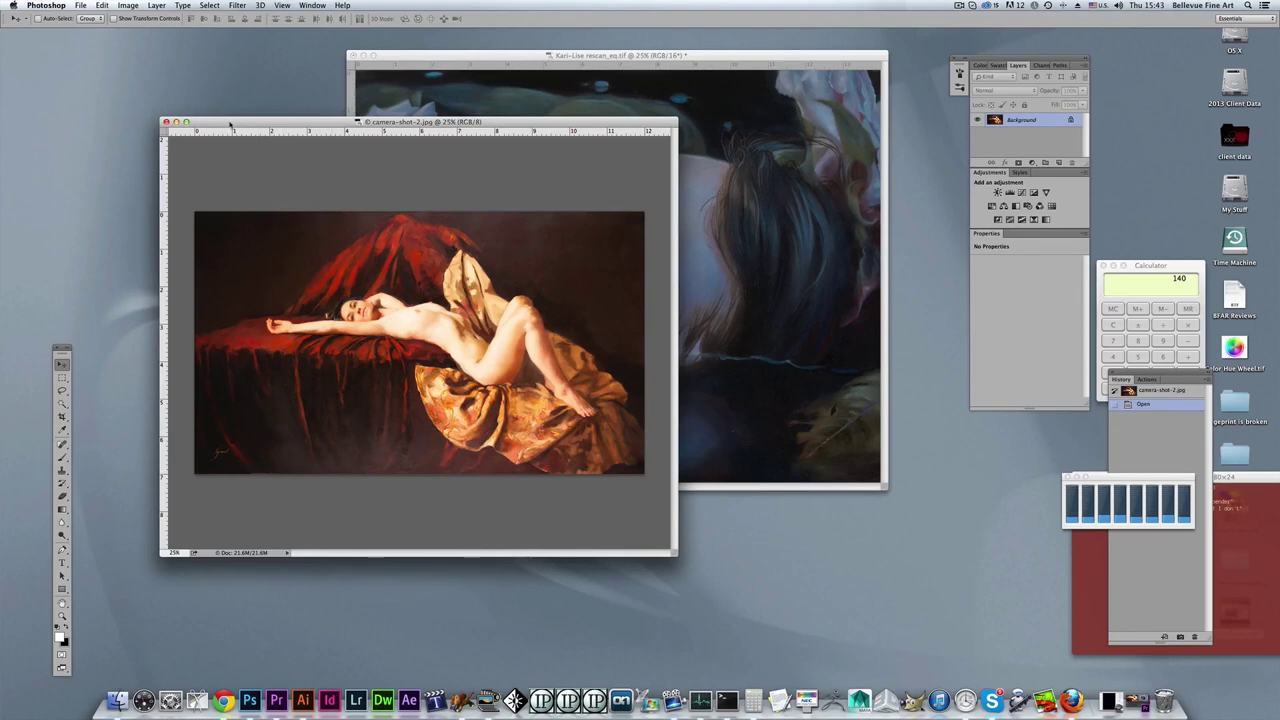
{"action": "left_click_drag", "start_coordinate": [230, 123], "coordinate": [216, 108]}
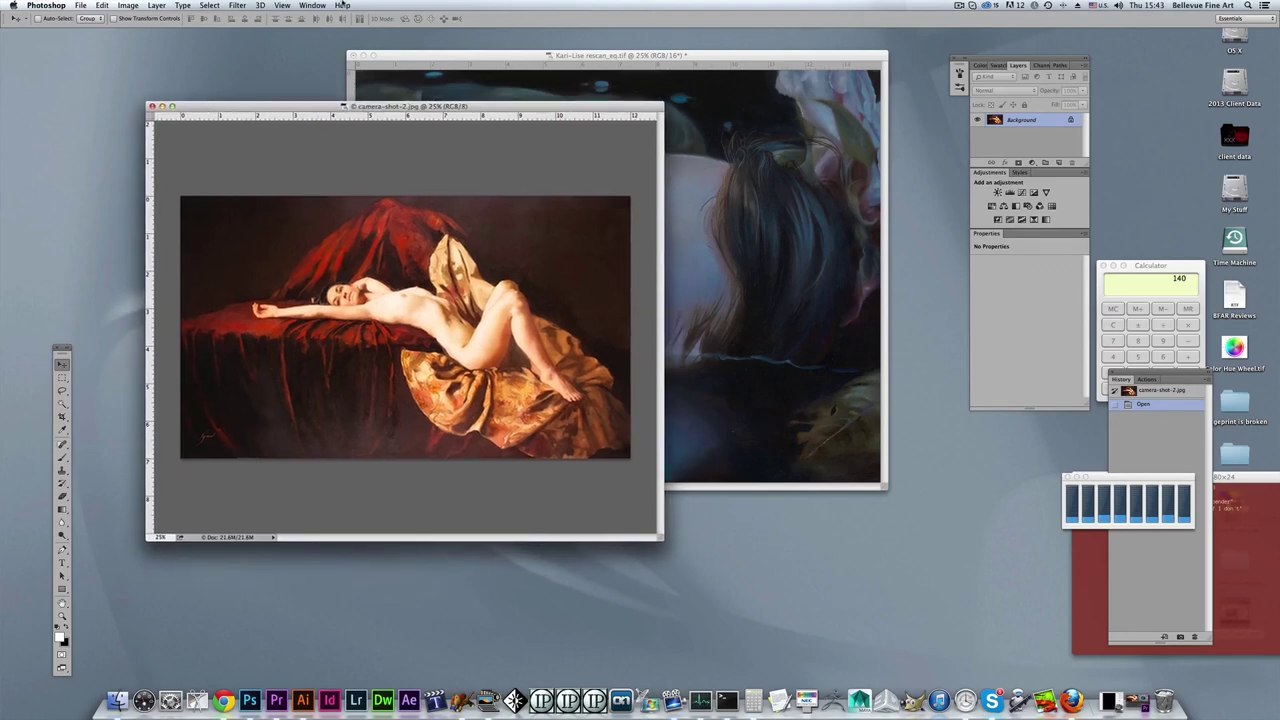